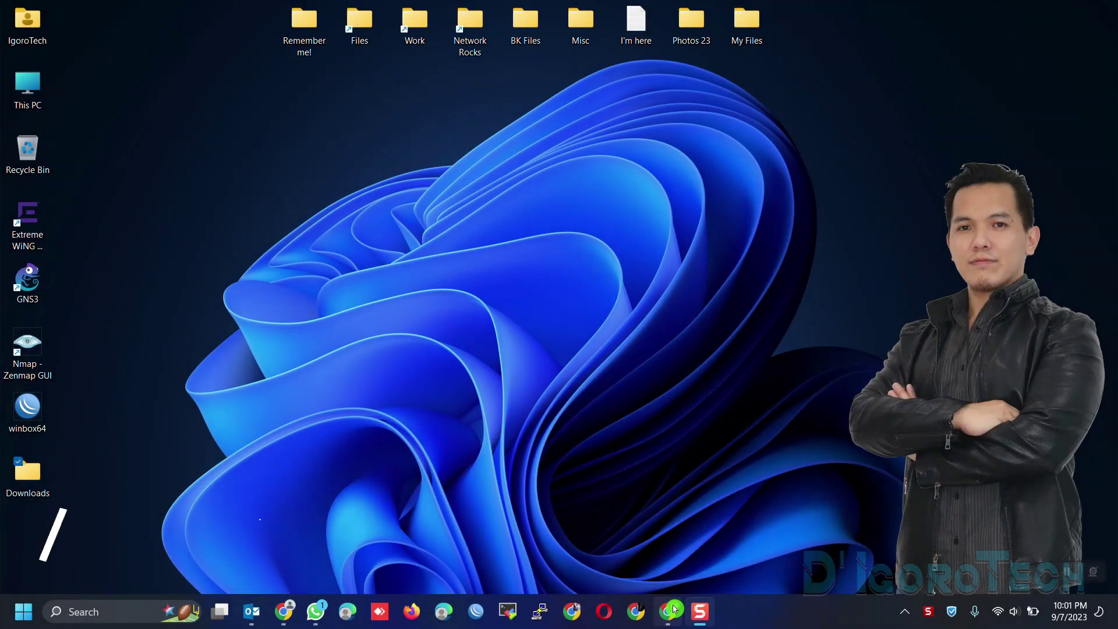
Step: Search Google for 'teamviewer download' and open the TeamViewer for Windows download page
{"action": "type", "text": "google.com"}
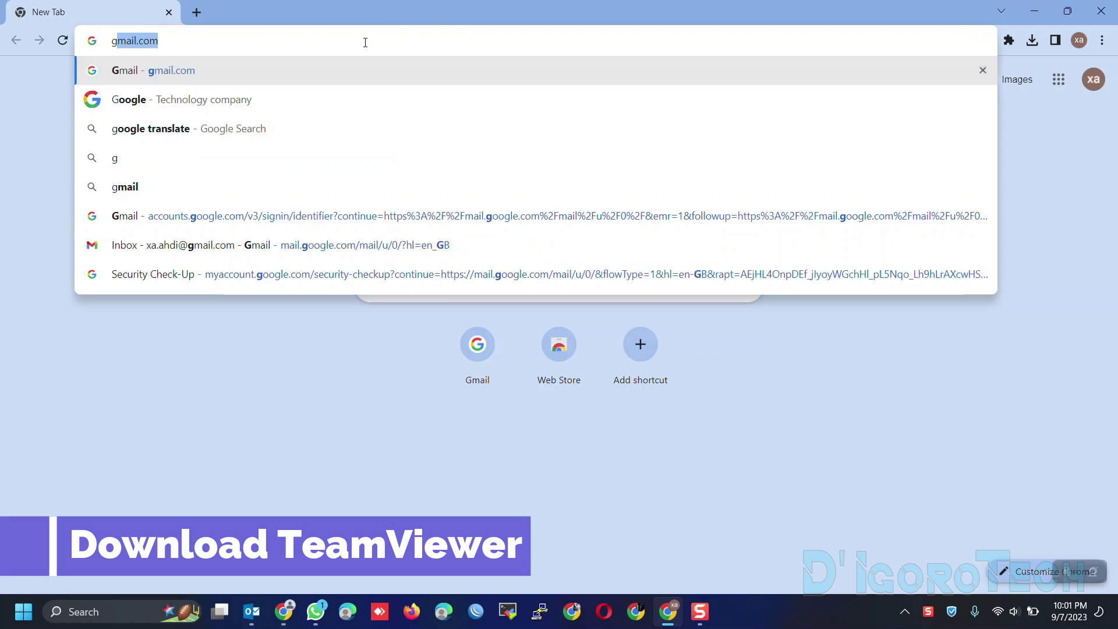
{"action": "key", "text": "Return"}
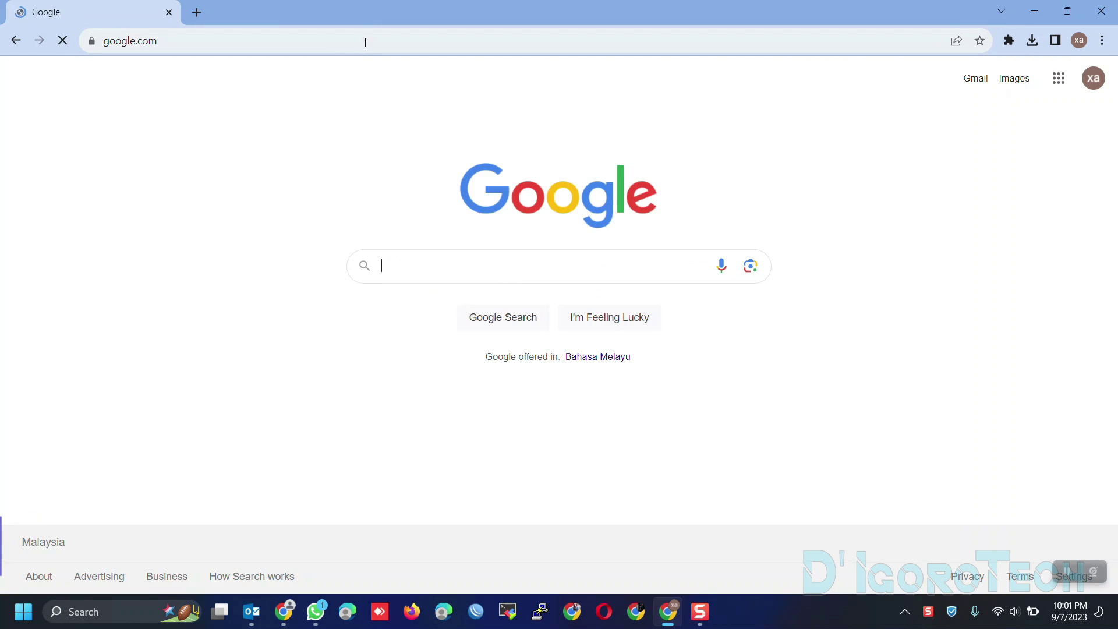
{"action": "type", "text": "team"}
{"action": "key", "text": "BackSpace"}
{"action": "type", "text": "v"}
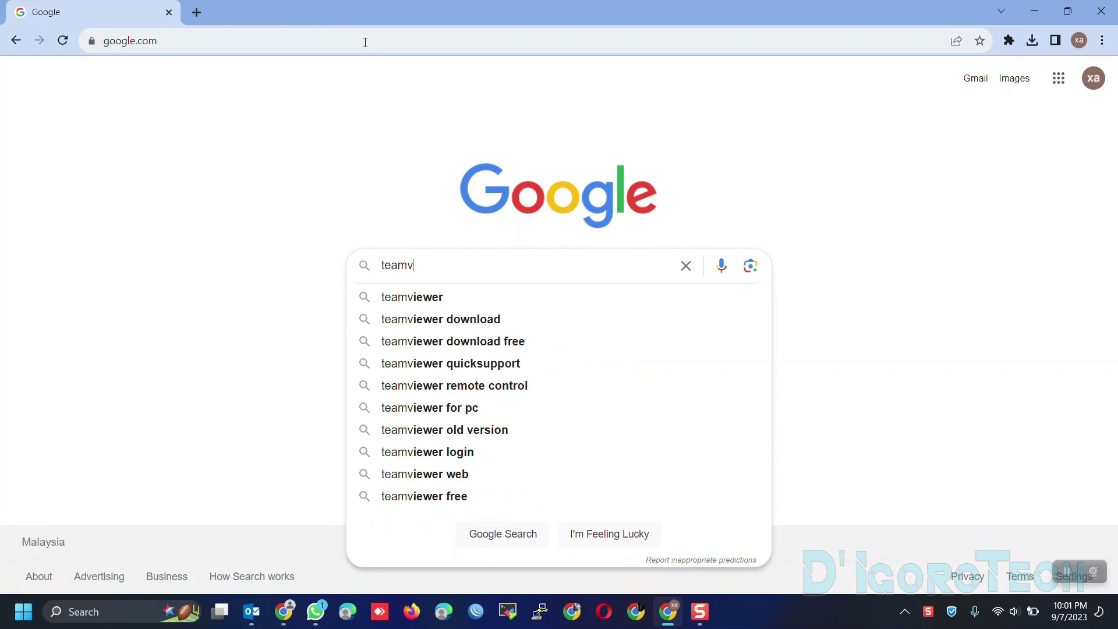
{"action": "type", "text": "iewer download"}
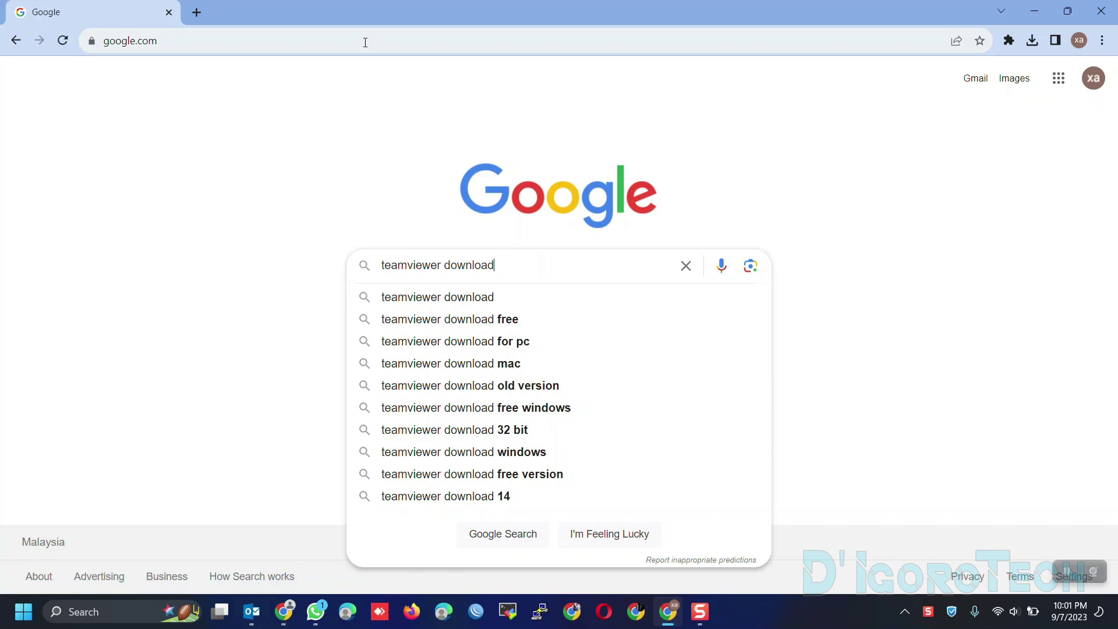
{"action": "key", "text": "Return"}
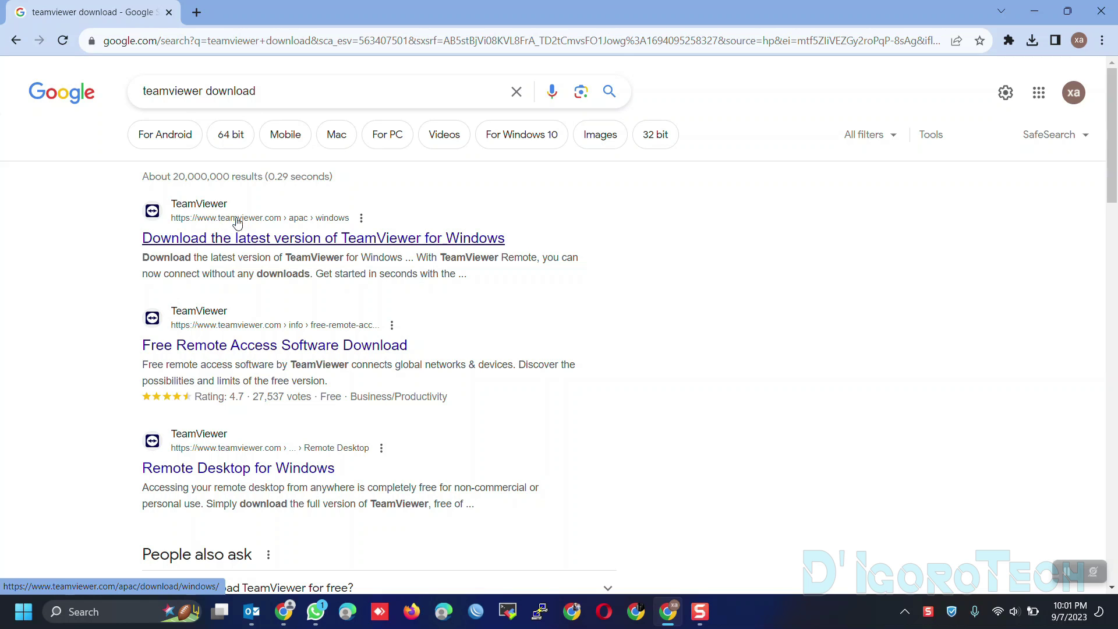
{"action": "left_click", "coordinate": [295, 241]}
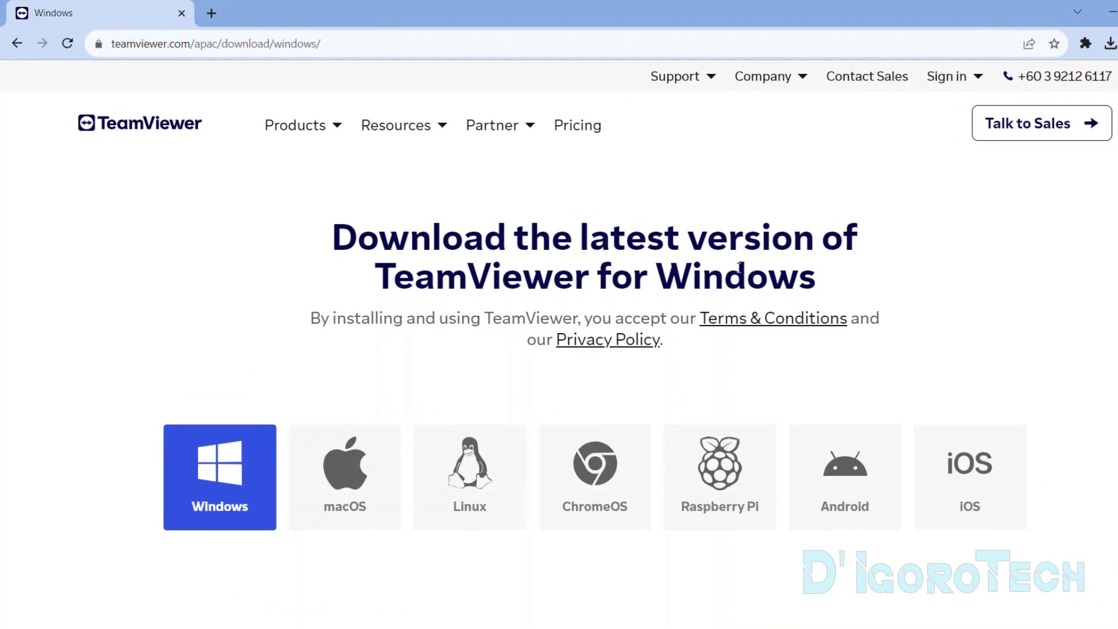
Step: Choose the Windows downloads and view the list of previous TeamViewer versions
{"action": "scroll", "coordinate": [378, 360], "scroll_direction": "down", "scroll_amount": 3}
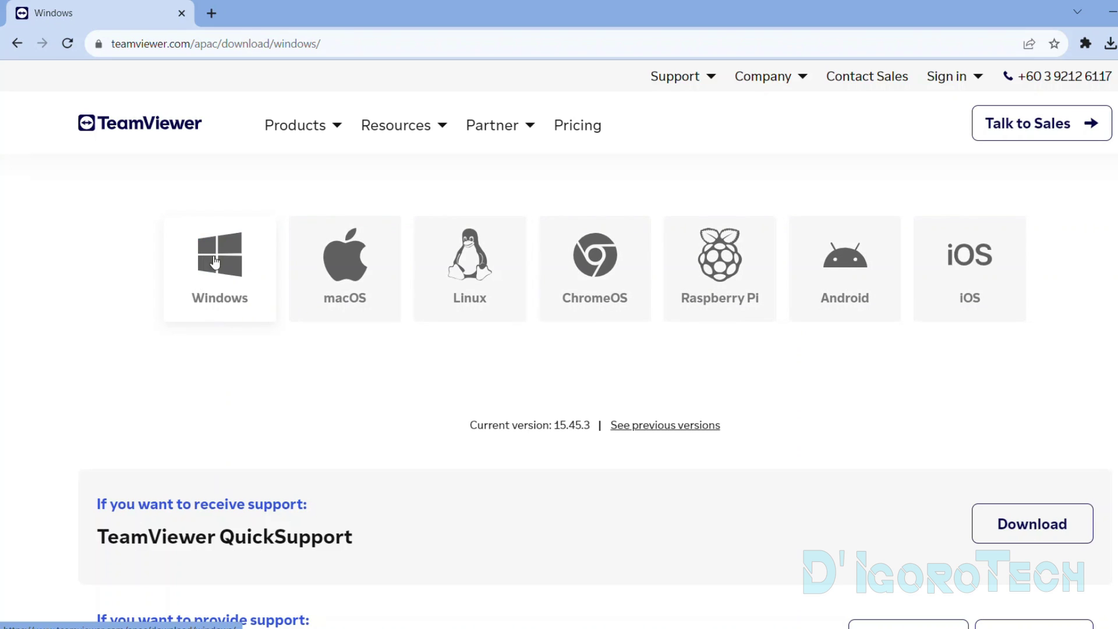
{"action": "left_click", "coordinate": [243, 305]}
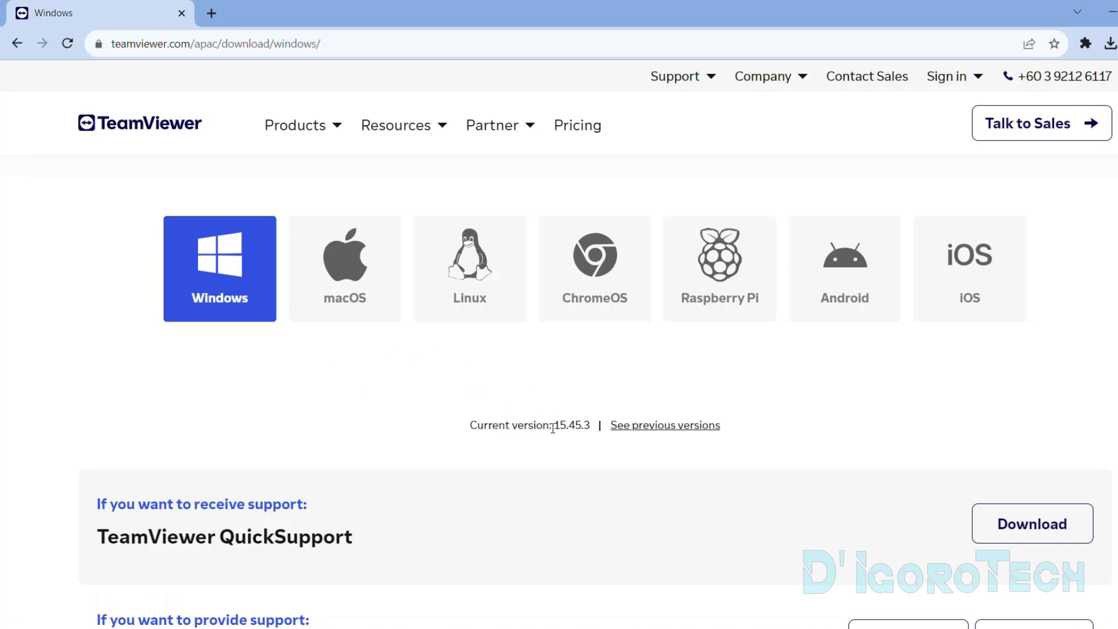
{"action": "left_click_drag", "start_coordinate": [555, 426], "coordinate": [575, 428]}
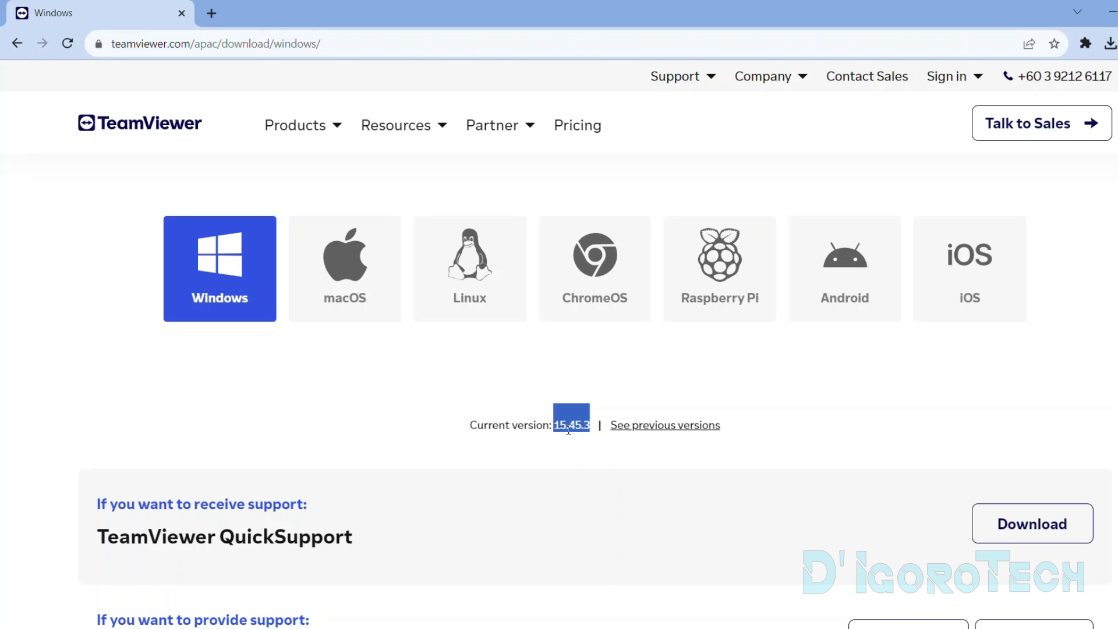
{"action": "left_click", "coordinate": [674, 430]}
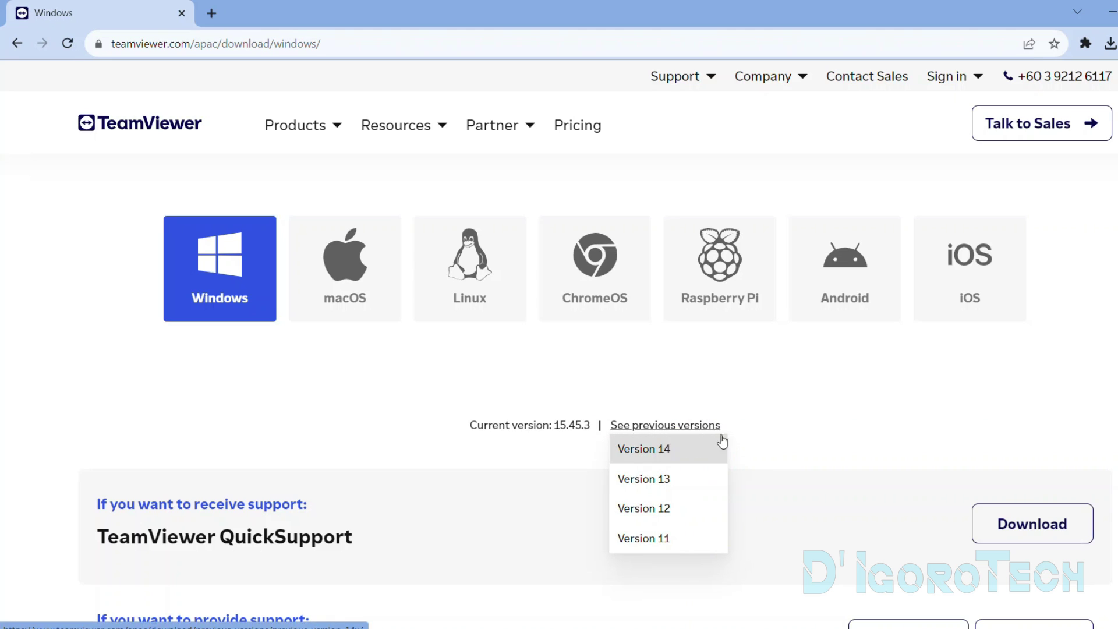
{"action": "scroll", "coordinate": [454, 439], "scroll_direction": "down", "scroll_amount": 4}
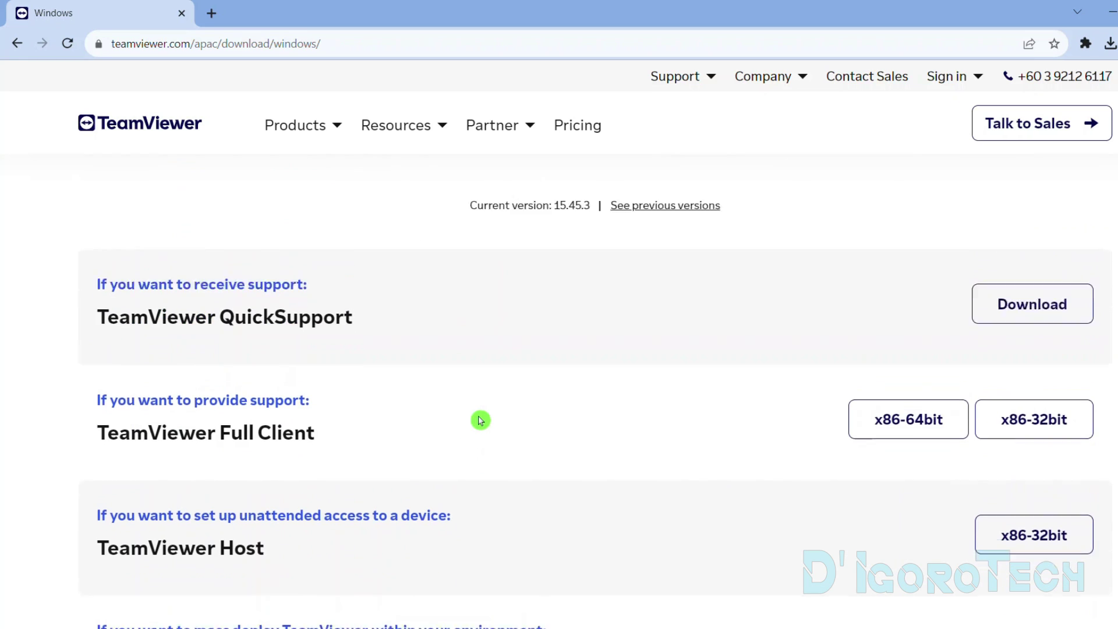
{"action": "scroll", "coordinate": [480, 419], "scroll_direction": "down", "scroll_amount": 2}
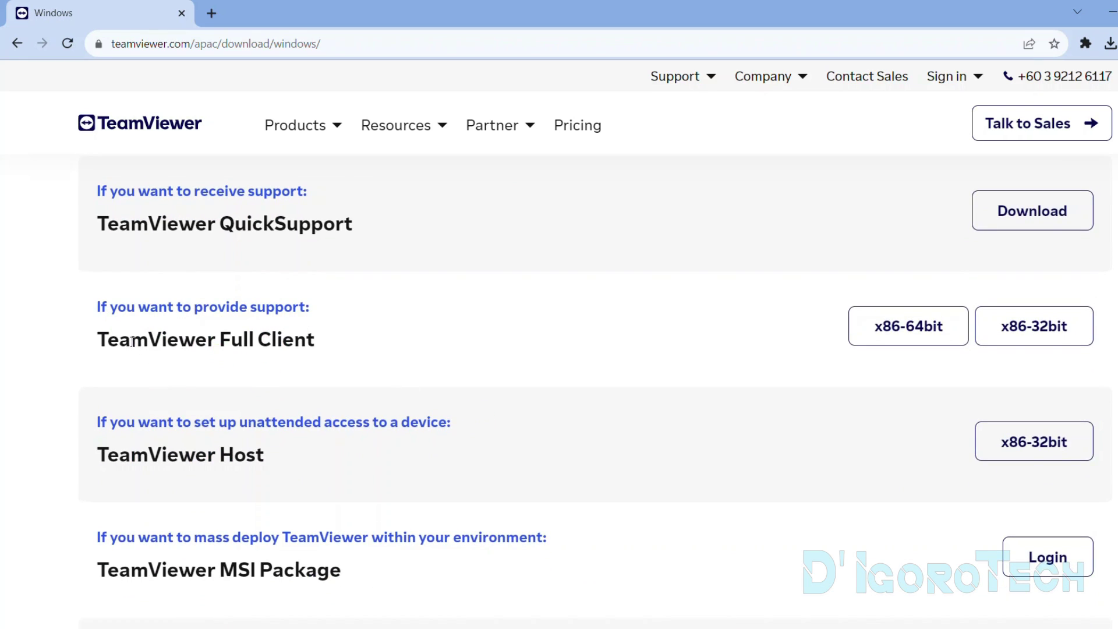
Step: Download the 64-bit TeamViewer Full Client installer and show it in its folder
{"action": "left_click_drag", "start_coordinate": [102, 339], "coordinate": [322, 354]}
{"action": "left_click", "coordinate": [365, 355]}
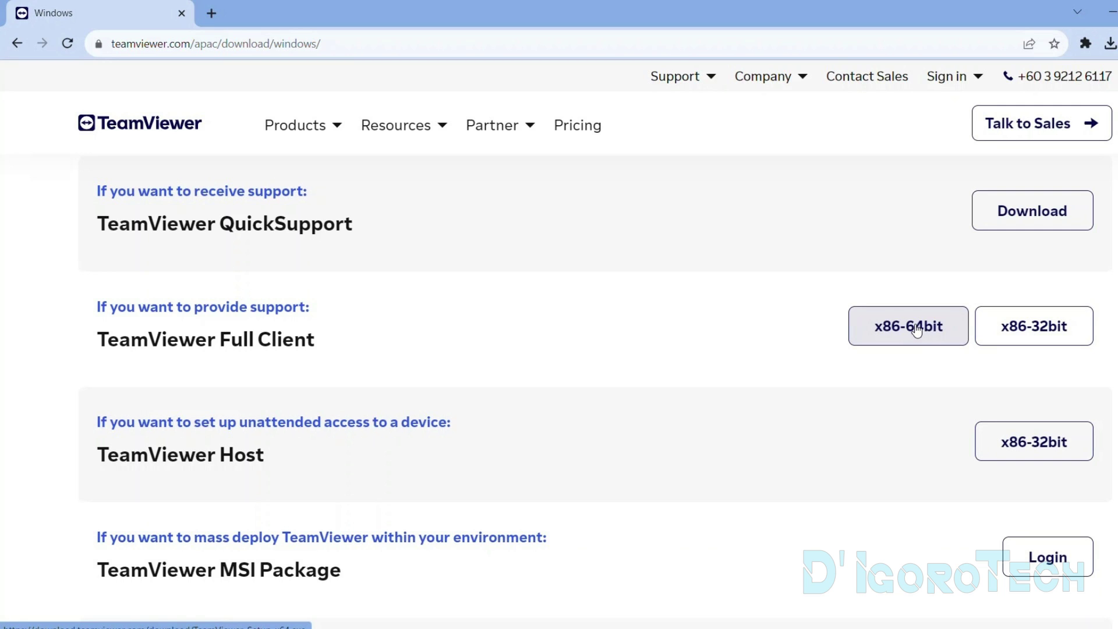
{"action": "left_click", "coordinate": [916, 329]}
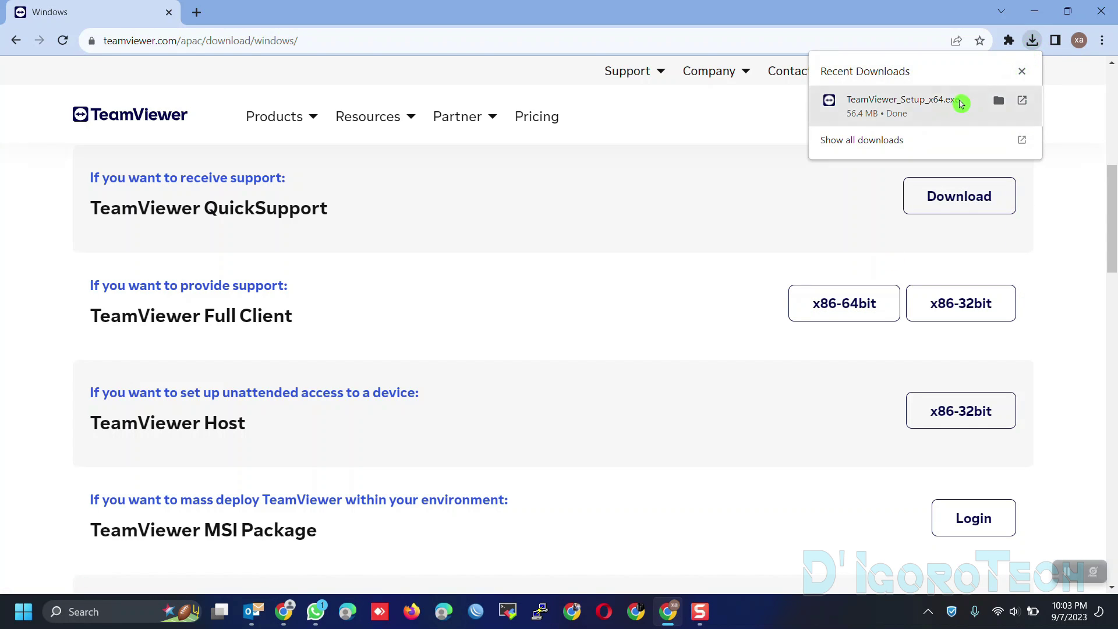
{"action": "left_click", "coordinate": [999, 103]}
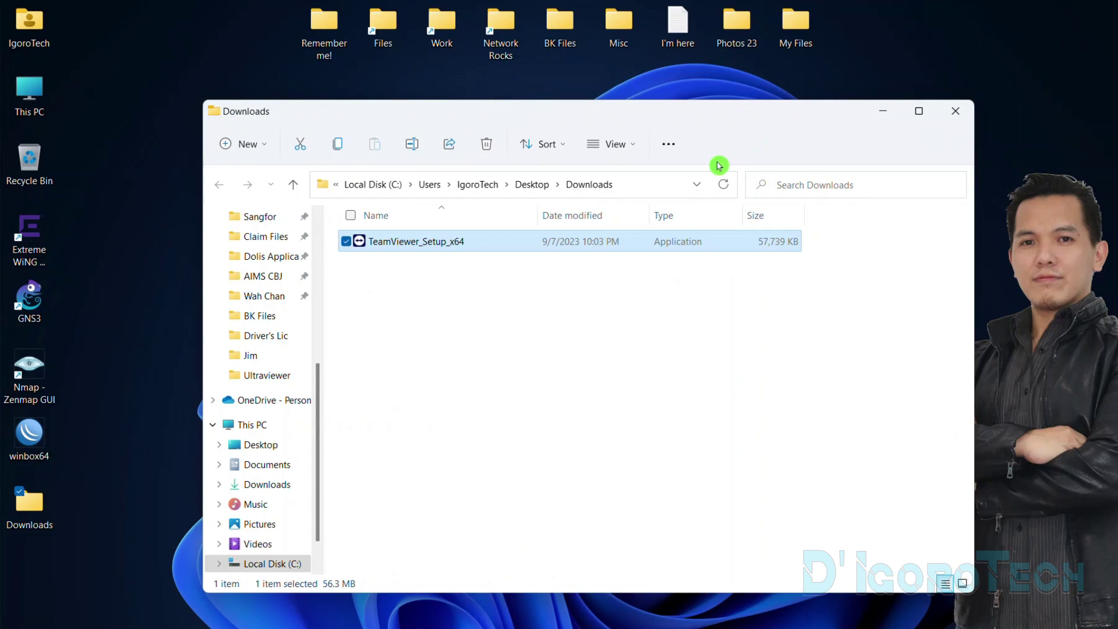
Step: Run TeamViewer_Setup_x64.exe with the default installation and accept the EULA and DPA
{"action": "double_click", "coordinate": [424, 248]}
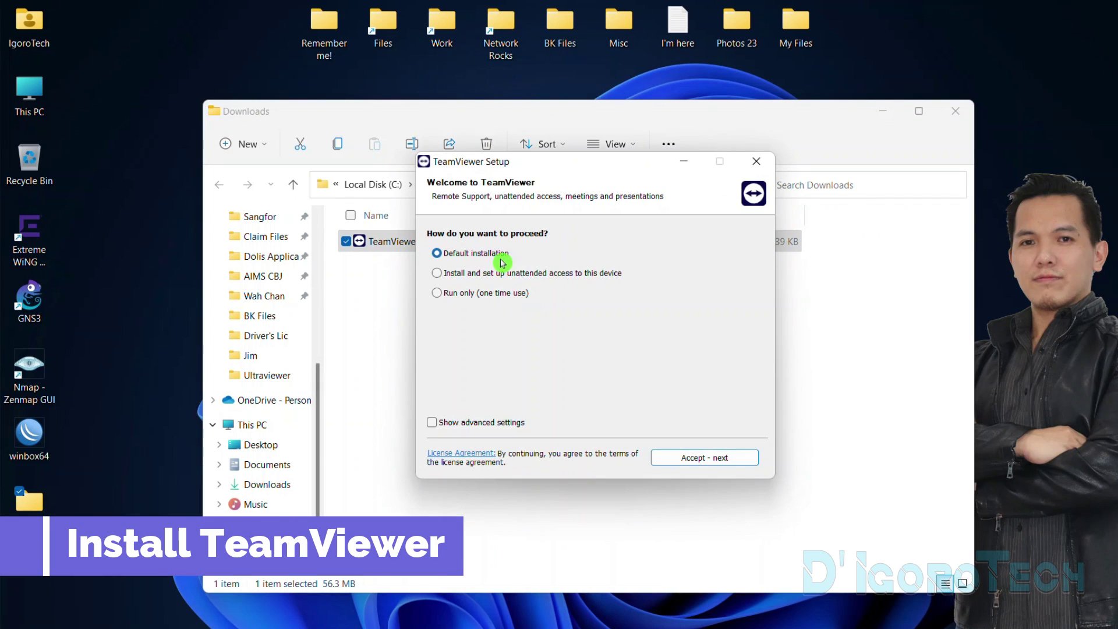
{"action": "left_click", "coordinate": [896, 120]}
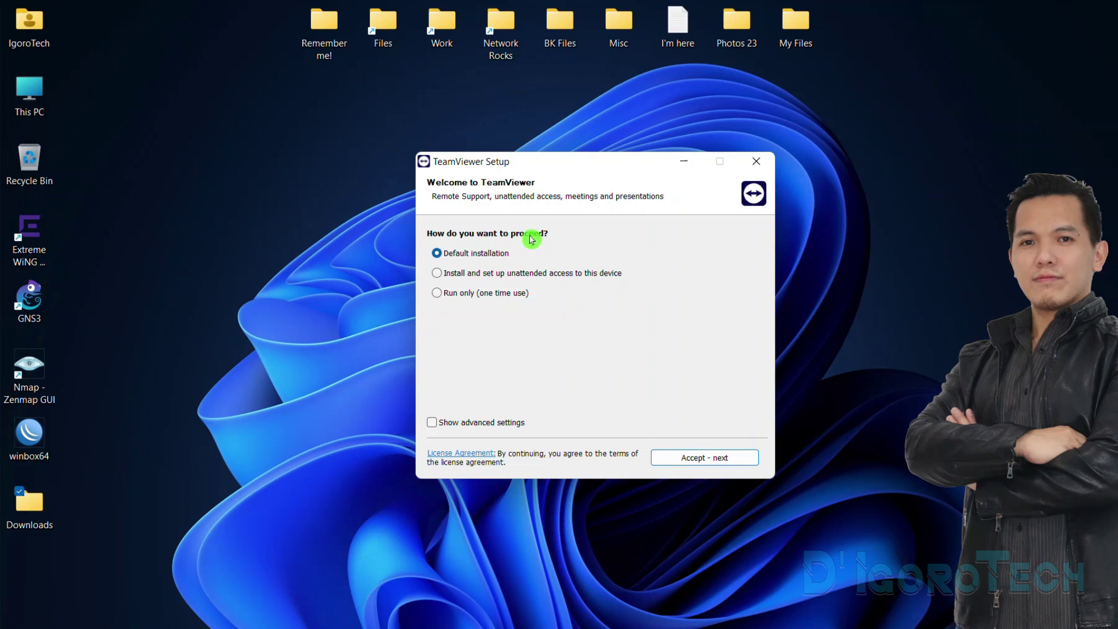
{"action": "left_click", "coordinate": [686, 458]}
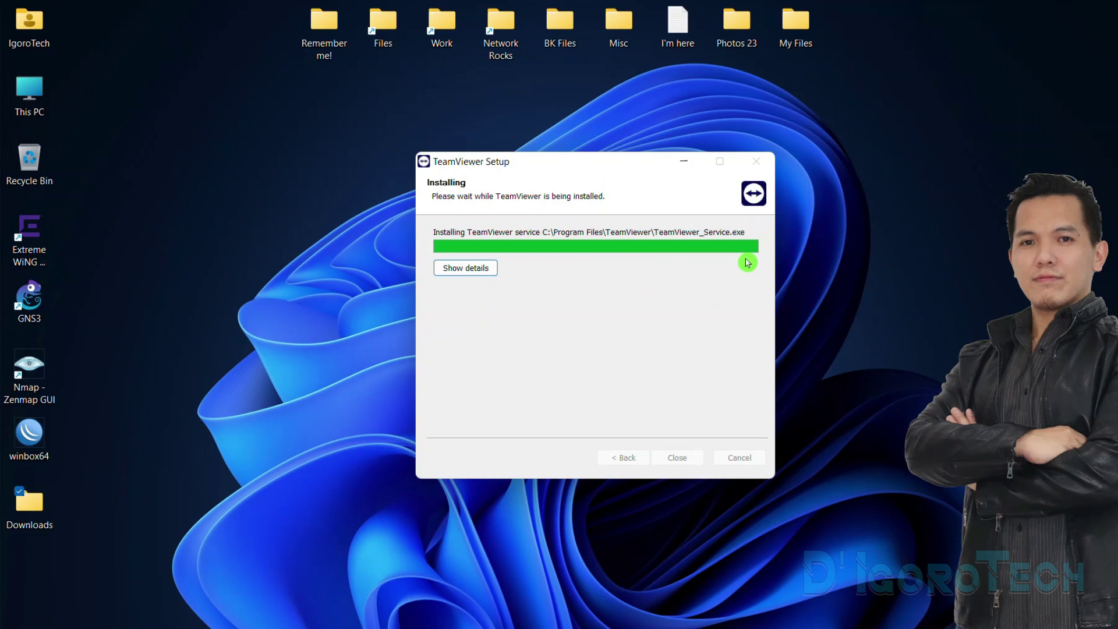
{"action": "left_click", "coordinate": [39, 572]}
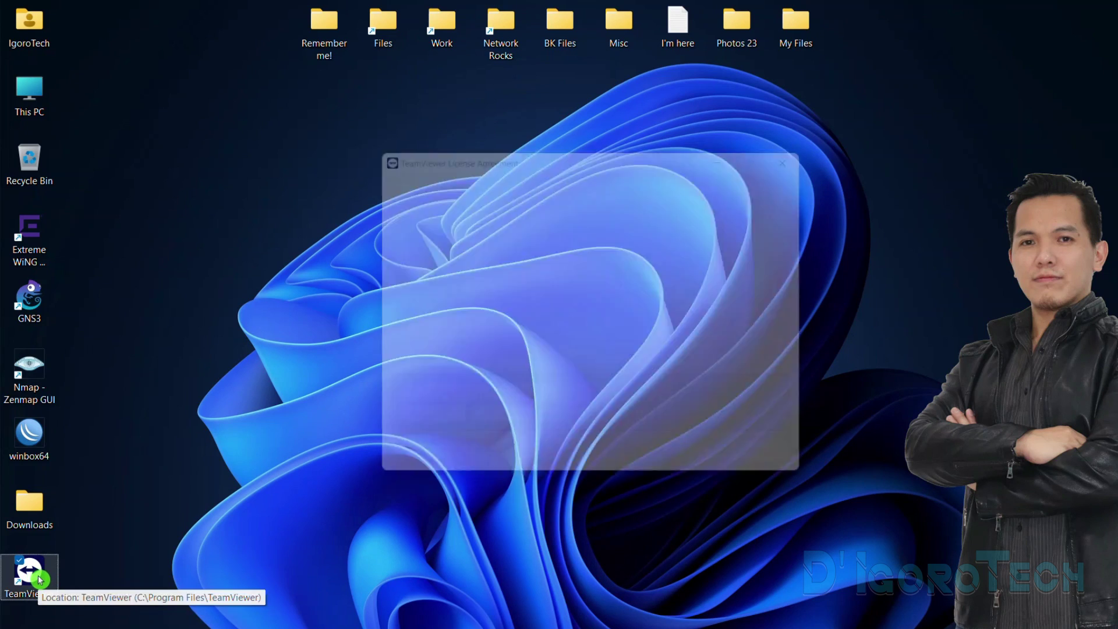
{"action": "left_click", "coordinate": [399, 405]}
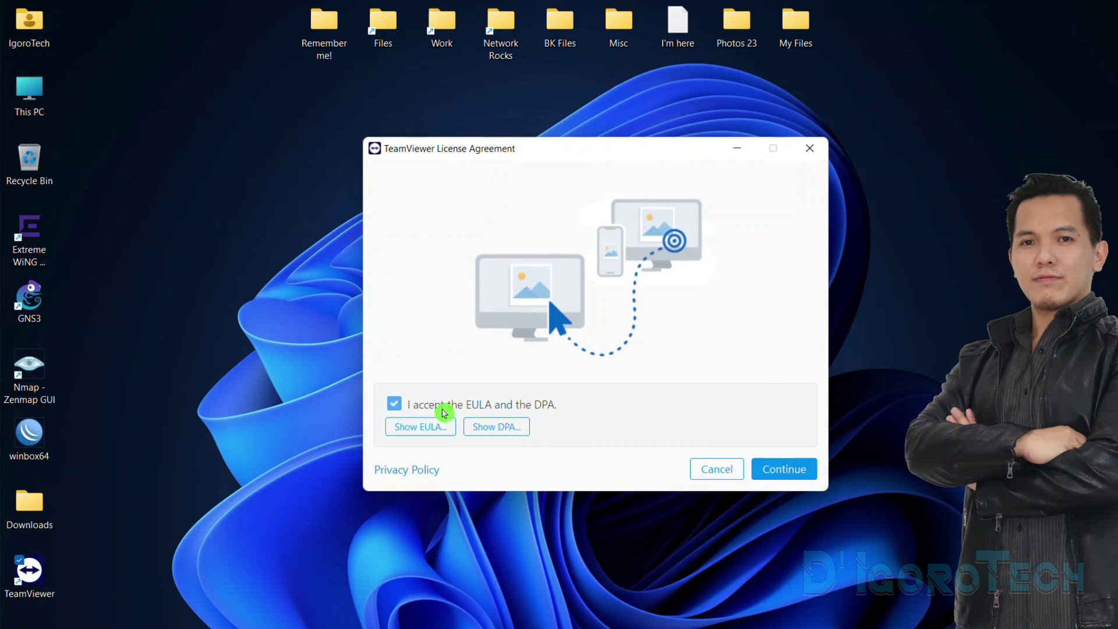
Step: Continue past the licence agreement to the main window showing this device's ID and password
{"action": "left_click", "coordinate": [787, 470]}
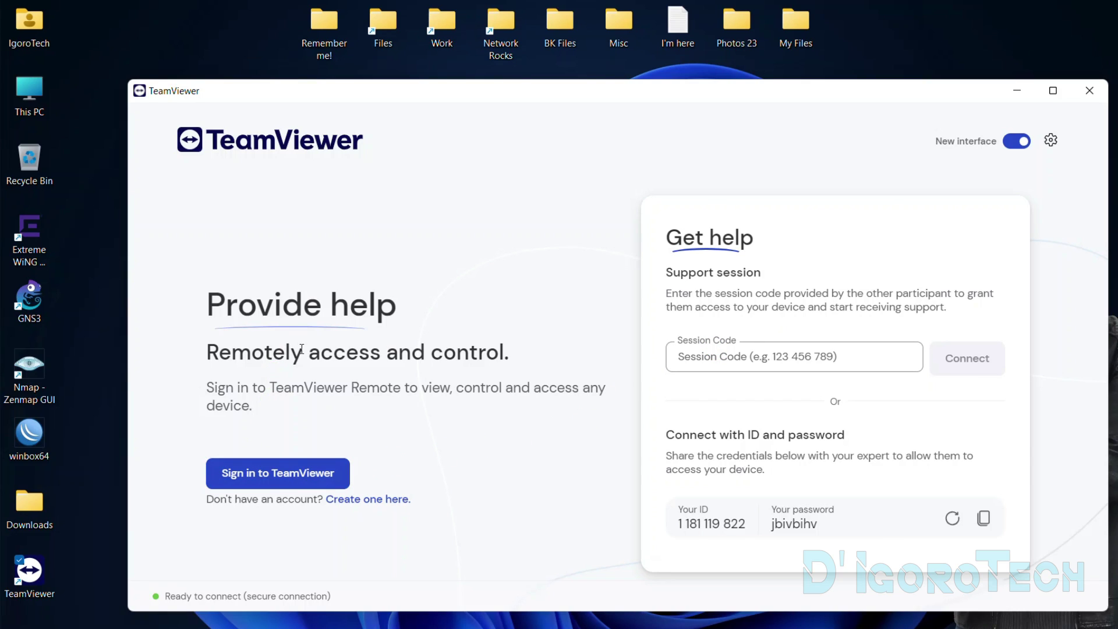
{"action": "left_click", "coordinate": [284, 493]}
{"action": "left_click", "coordinate": [678, 351]}
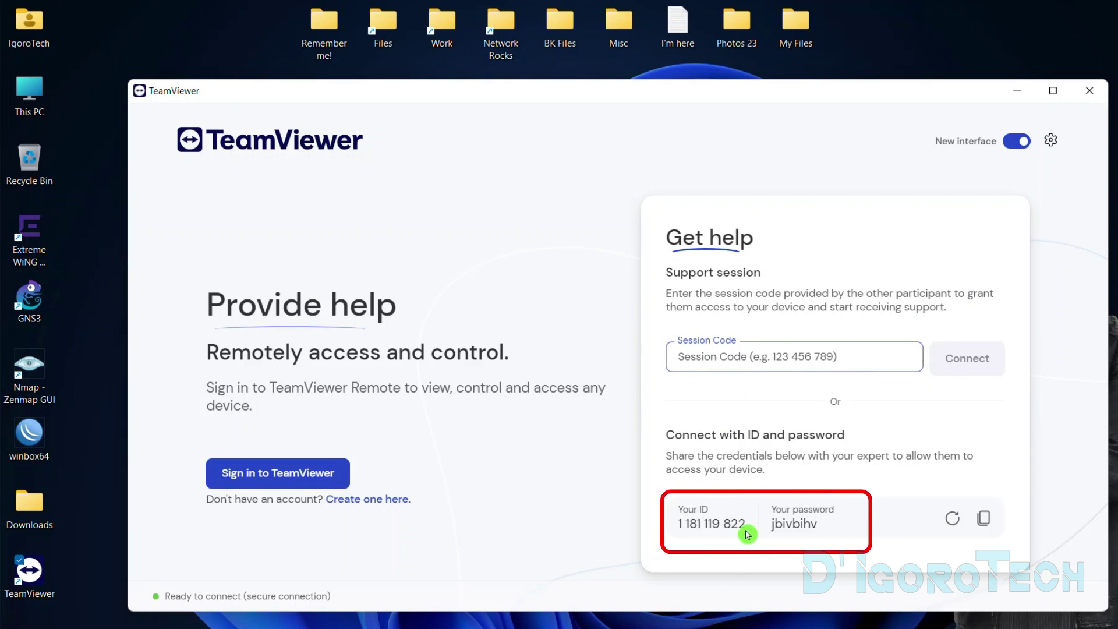
{"action": "left_click_drag", "start_coordinate": [748, 531], "coordinate": [637, 526]}
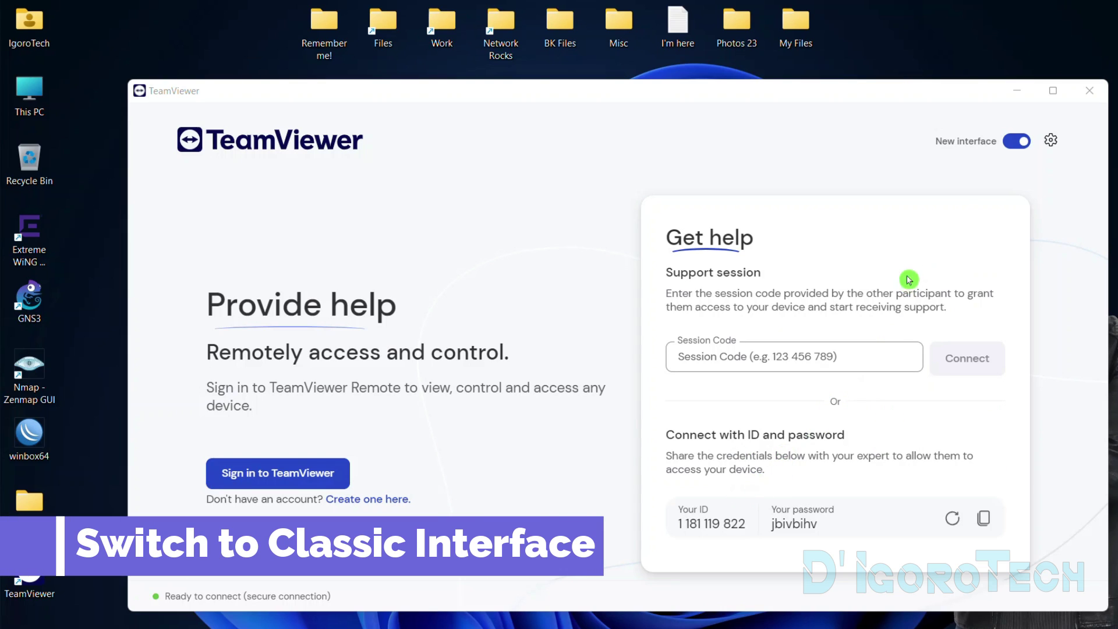
{"action": "left_click", "coordinate": [1014, 144]}
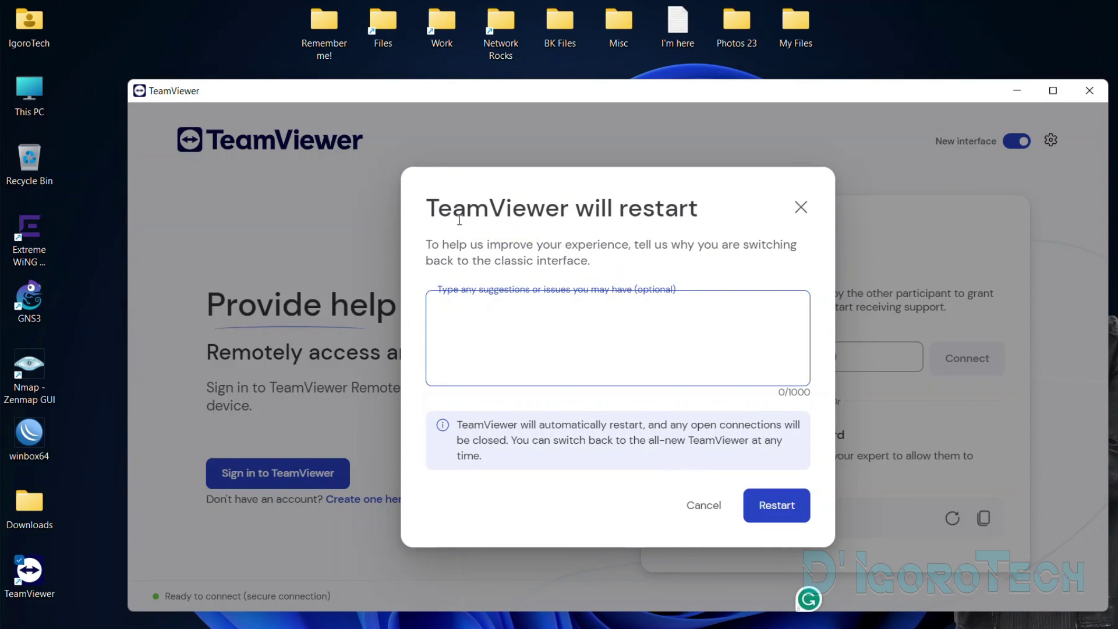
Step: Restart TeamViewer in the classic interface, close the Flash Sale promotion, and copy the ID and password
{"action": "left_click_drag", "start_coordinate": [432, 206], "coordinate": [711, 211]}
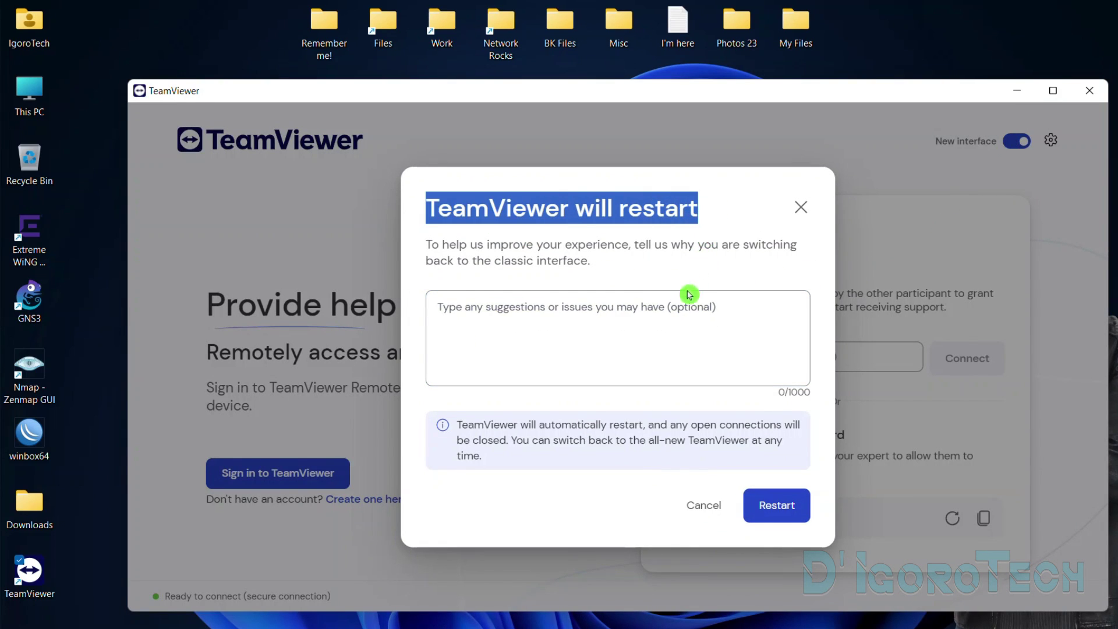
{"action": "left_click", "coordinate": [779, 506]}
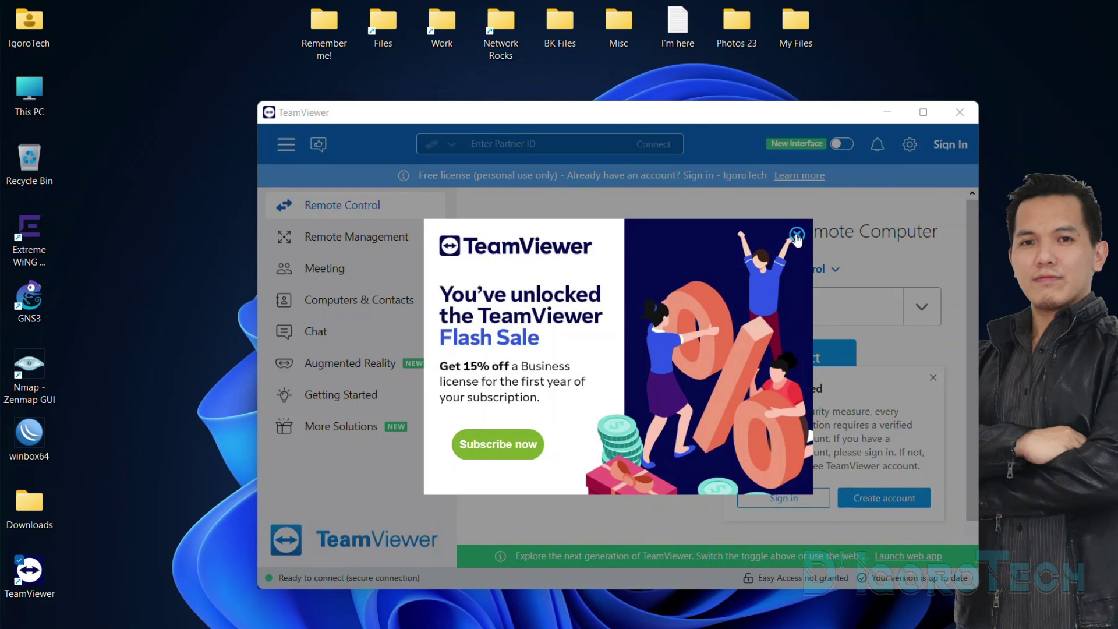
{"action": "left_click", "coordinate": [797, 235]}
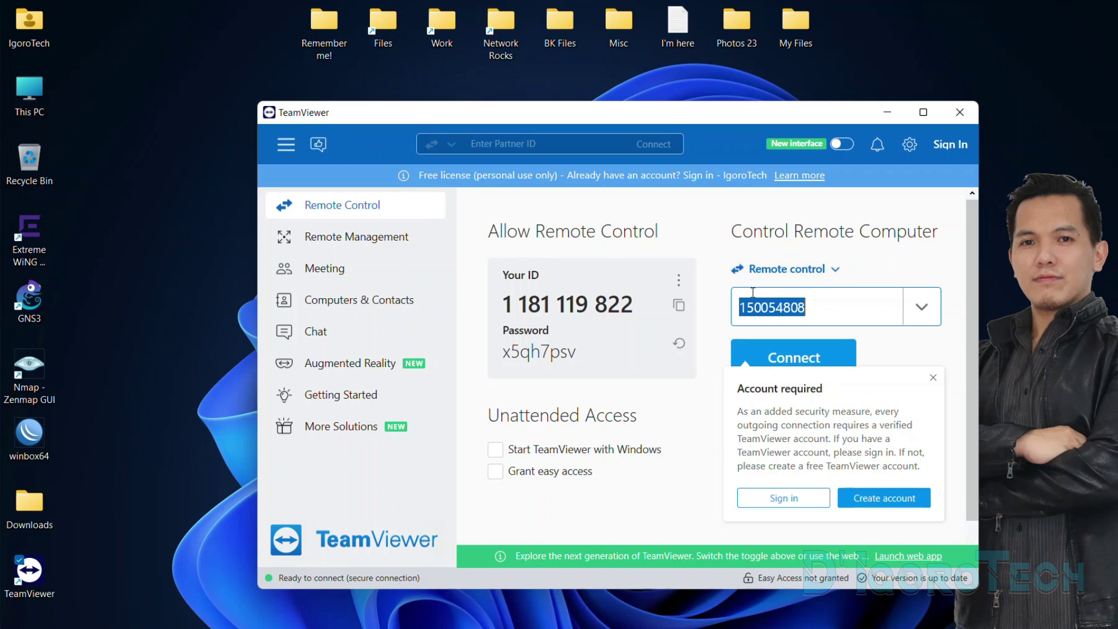
{"action": "left_click", "coordinate": [681, 309]}
{"action": "left_click_drag", "start_coordinate": [629, 302], "coordinate": [488, 303]}
{"action": "left_click_drag", "start_coordinate": [569, 352], "coordinate": [480, 356]}
{"action": "left_click_drag", "start_coordinate": [575, 351], "coordinate": [486, 348]}
Step: Dismiss the account-required notice, turn on the new interface, and restart TeamViewer
{"action": "left_click", "coordinate": [772, 382]}
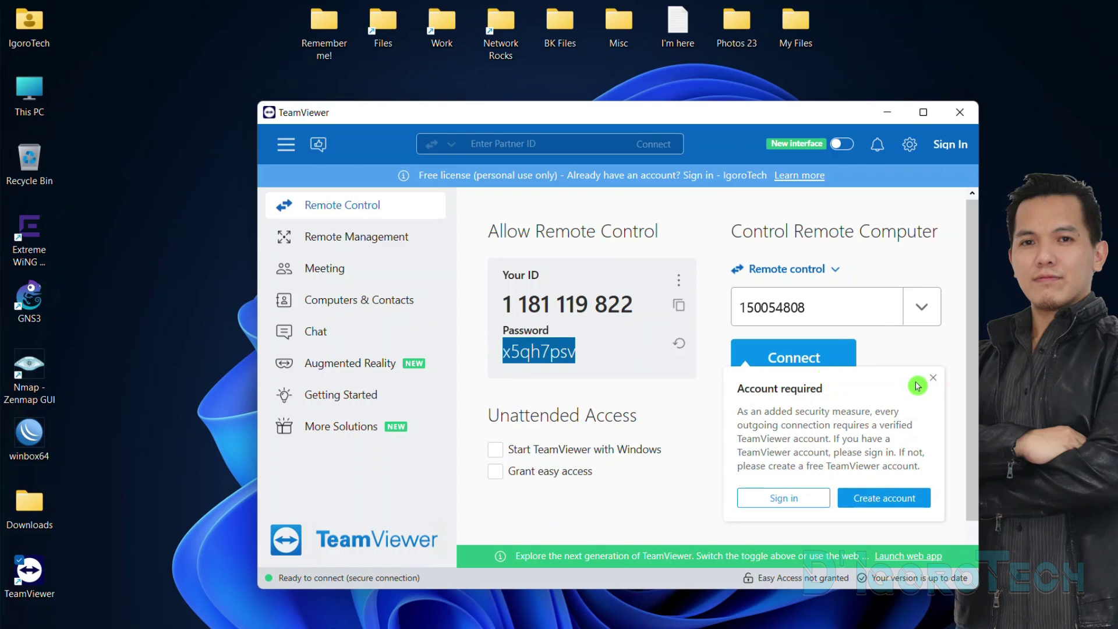
{"action": "left_click", "coordinate": [932, 378]}
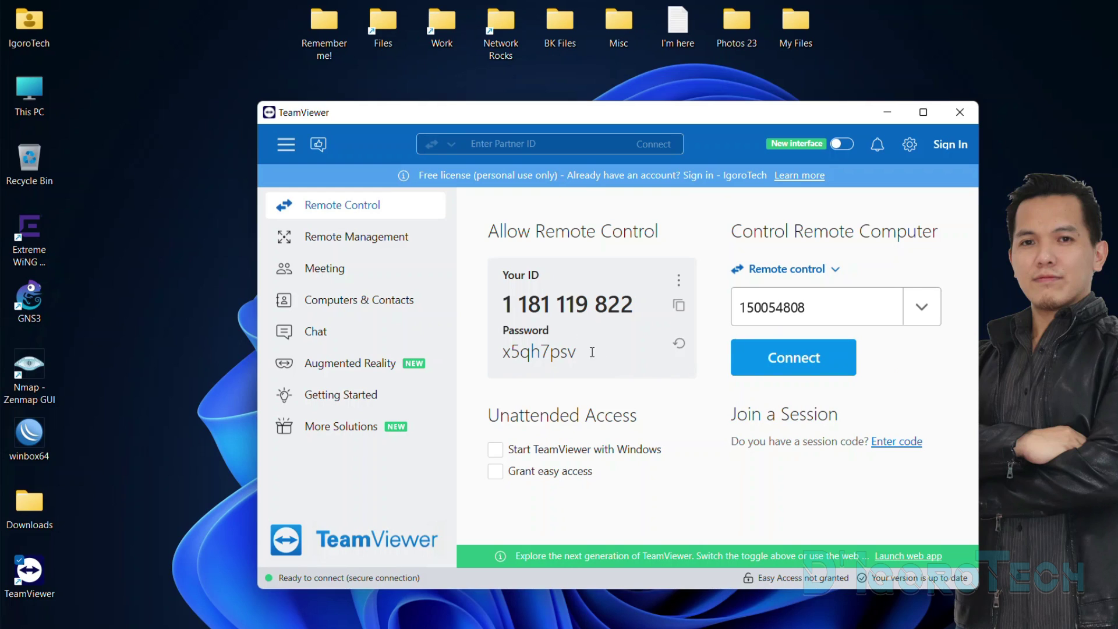
{"action": "left_click", "coordinate": [838, 151]}
{"action": "left_click", "coordinate": [840, 160]}
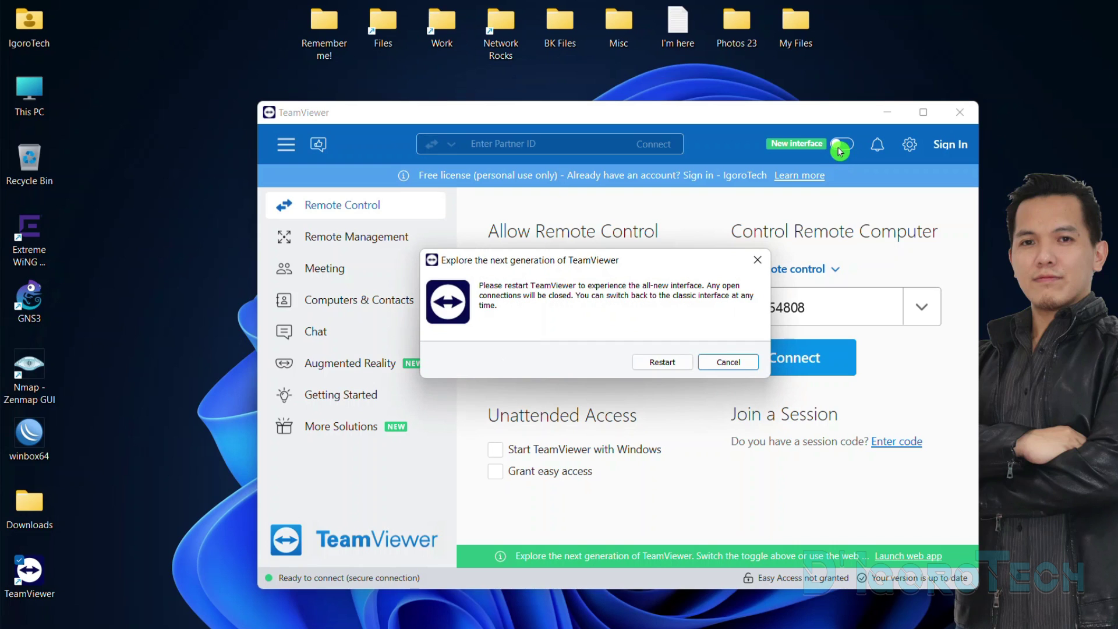
{"action": "left_click", "coordinate": [660, 363]}
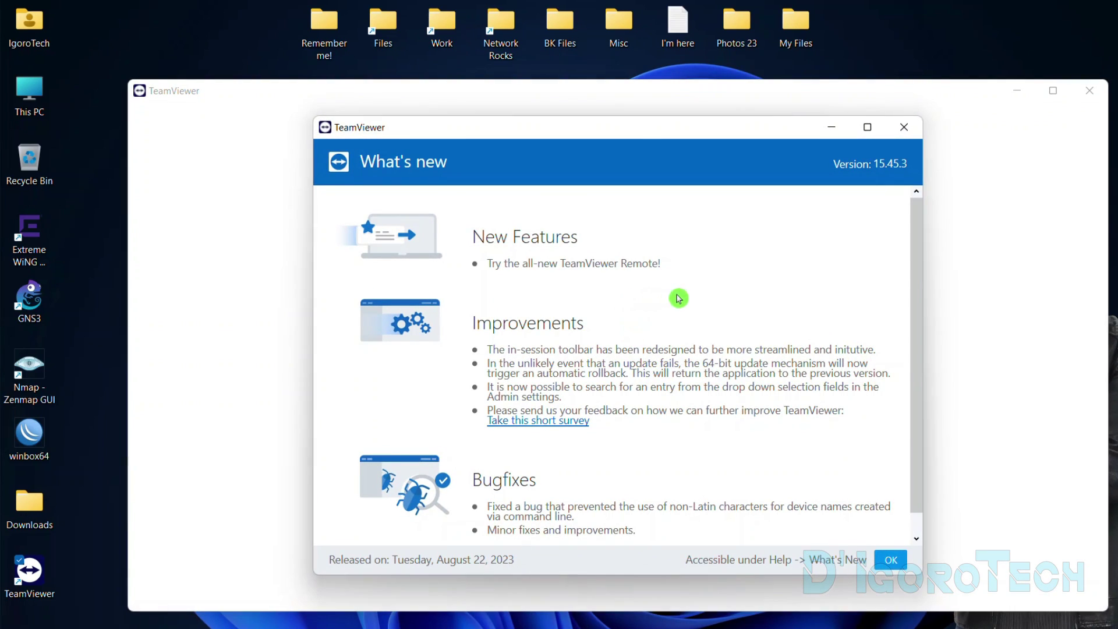
Step: Close the What's new overview for version 15.45.3
{"action": "scroll", "coordinate": [766, 400], "scroll_direction": "down", "scroll_amount": 1}
{"action": "scroll", "coordinate": [907, 483], "scroll_direction": "up", "scroll_amount": 1}
{"action": "left_click", "coordinate": [891, 560]}
{"action": "left_click", "coordinate": [795, 358]}
{"action": "left_click", "coordinate": [743, 556]}
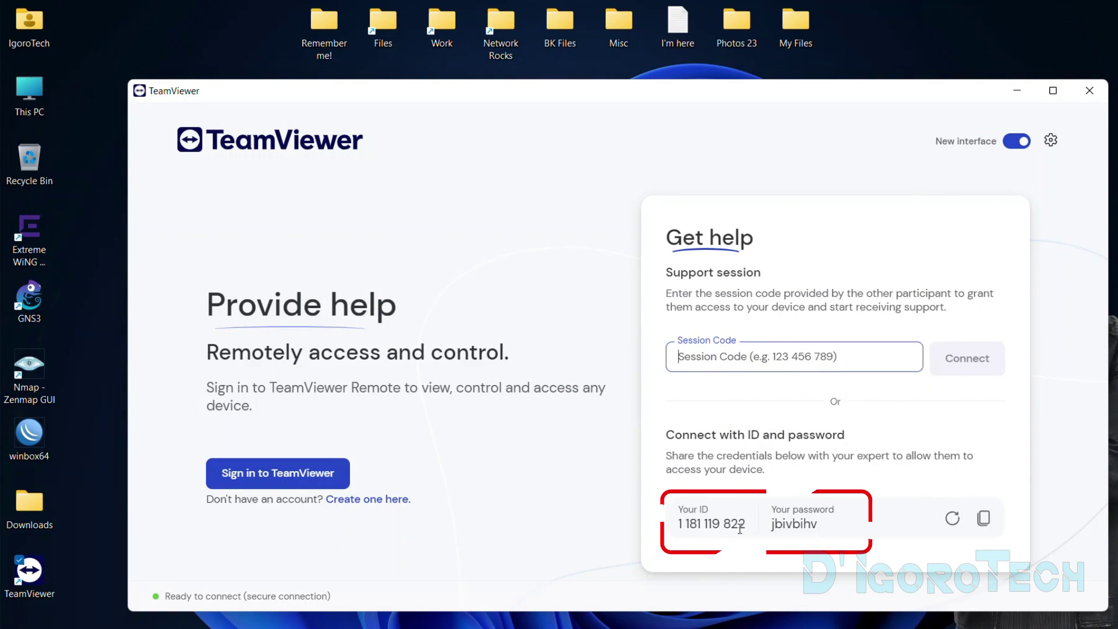
Step: Review the ID and access password, then open the account sign-up page via 'Create one here.'
{"action": "left_click_drag", "start_coordinate": [746, 533], "coordinate": [701, 531]}
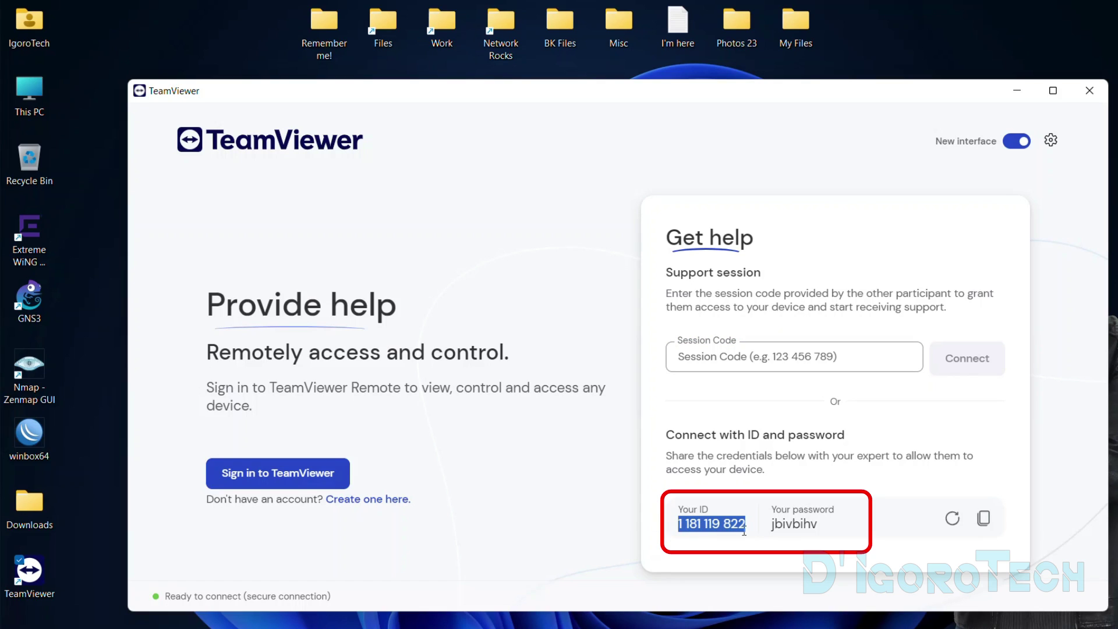
{"action": "double_click", "coordinate": [773, 526]}
{"action": "left_click", "coordinate": [846, 530]}
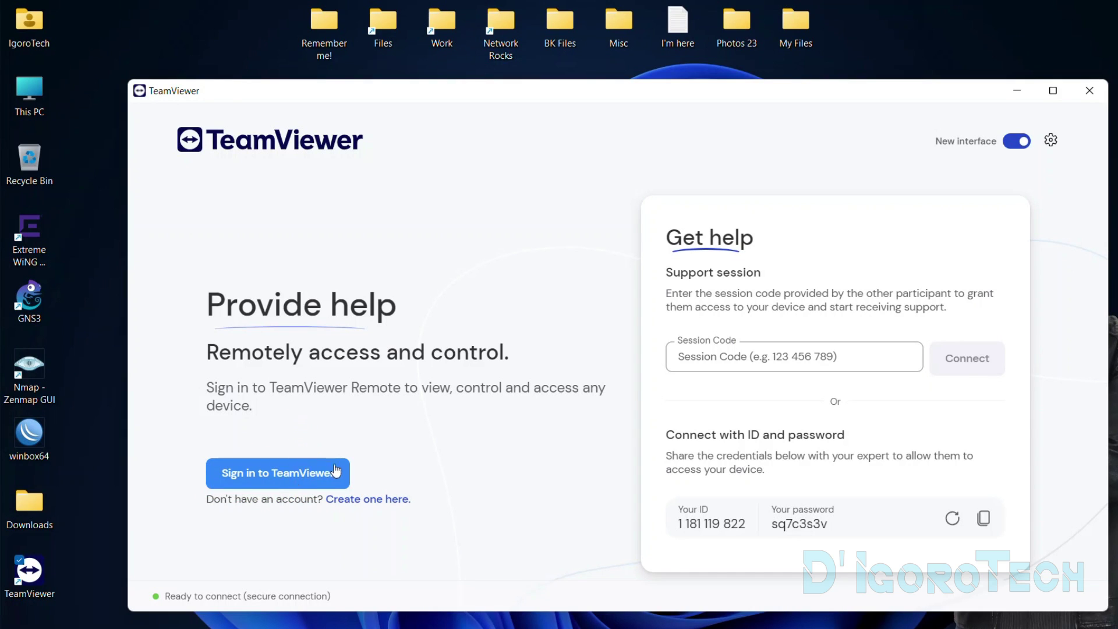
{"action": "left_click", "coordinate": [298, 481]}
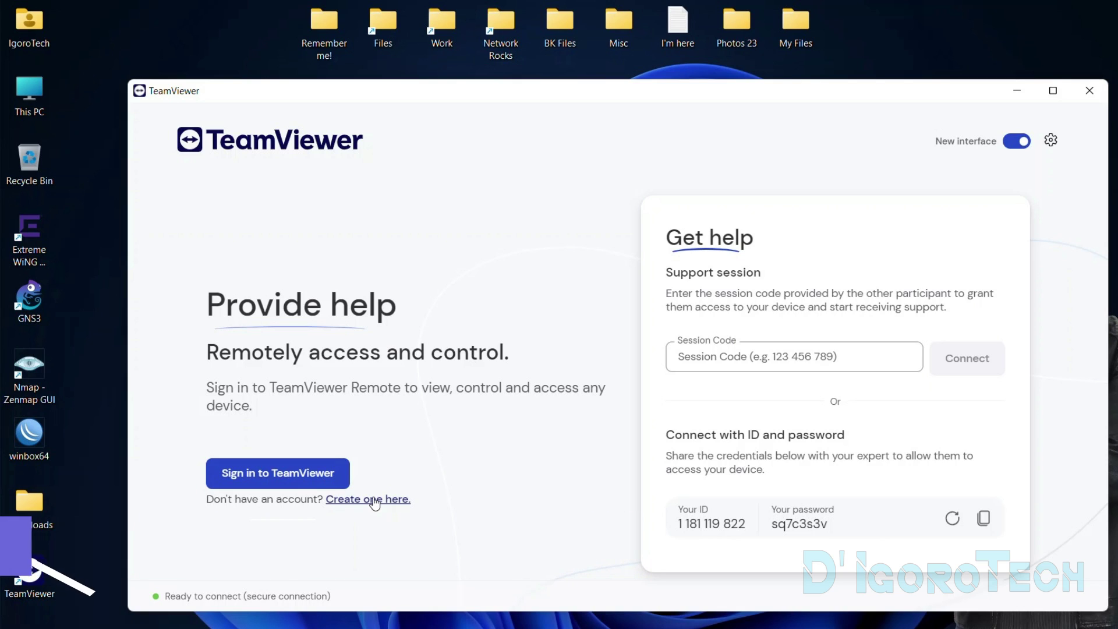
{"action": "left_click", "coordinate": [375, 499]}
Step: Enter the full name and e-mail address and continue the sign-up
{"action": "left_click", "coordinate": [341, 249]}
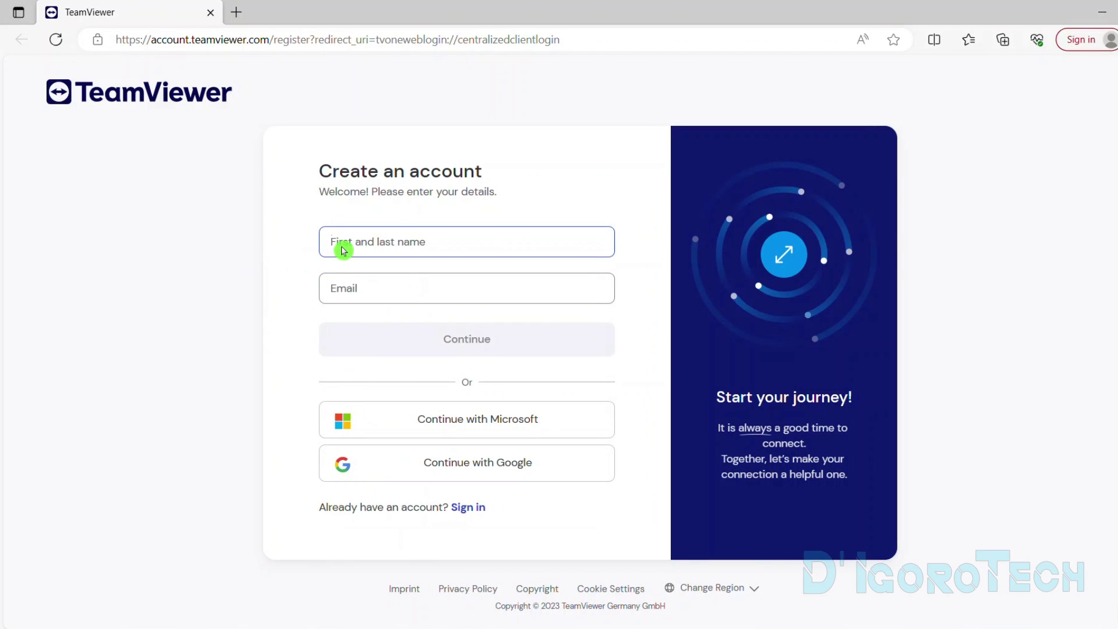
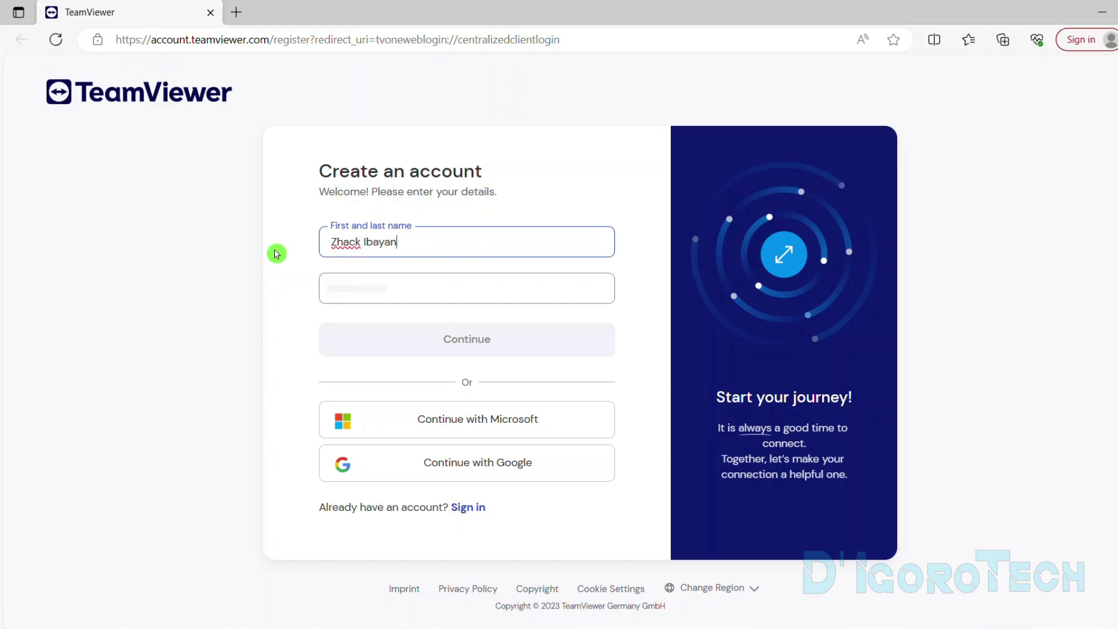
{"action": "left_click", "coordinate": [277, 253]}
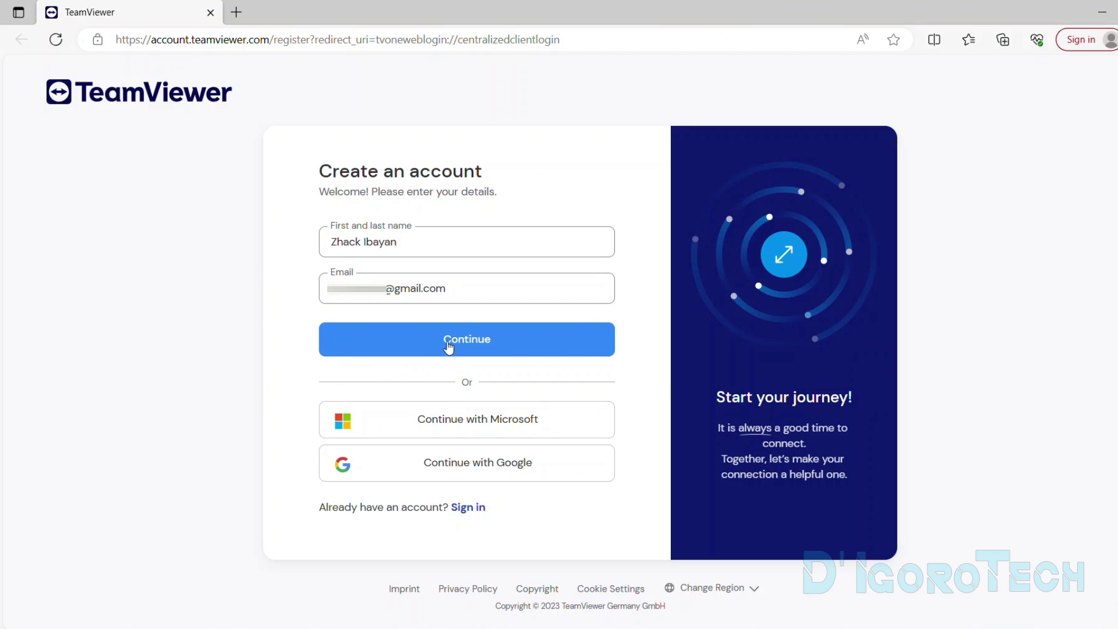
{"action": "left_click", "coordinate": [489, 344]}
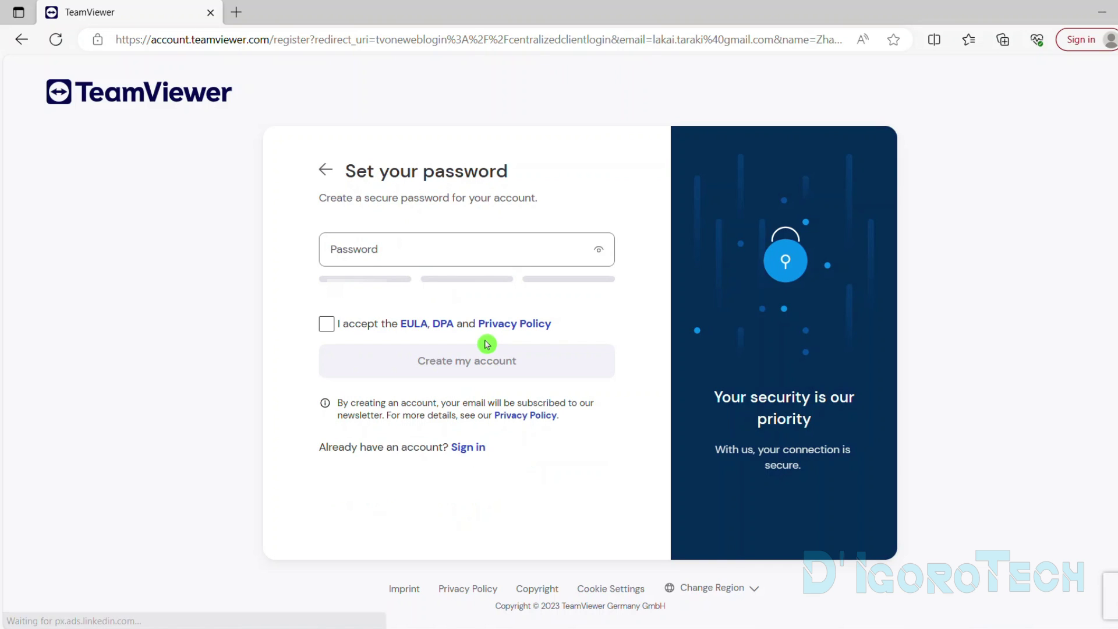
Step: Set the account password, accept the EULA, DPA and Privacy Policy, and create the account
{"action": "left_click", "coordinate": [408, 251]}
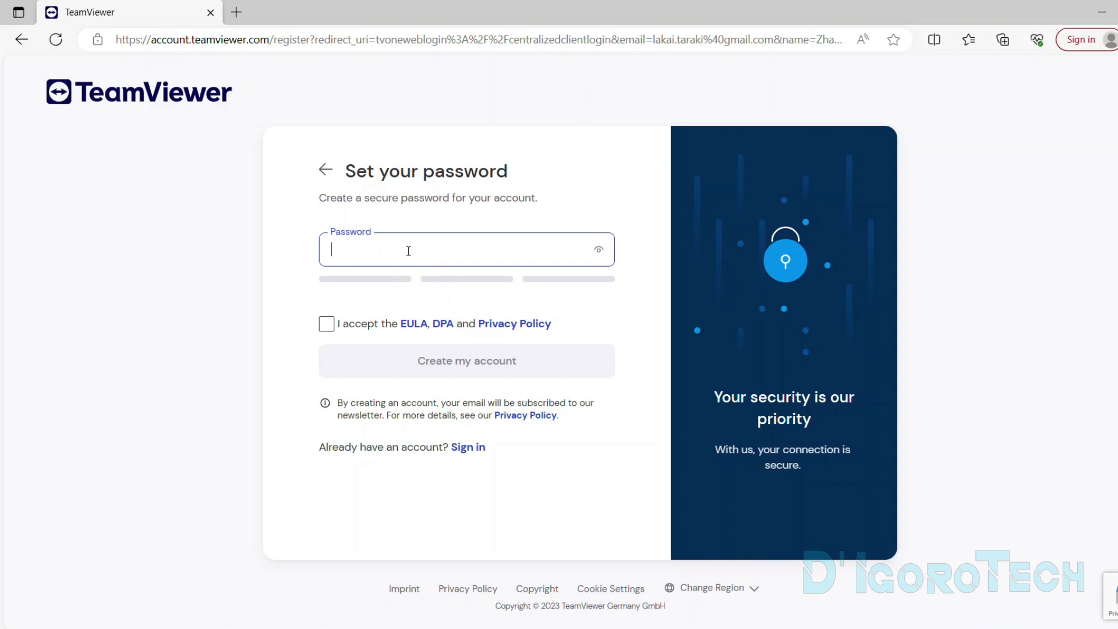
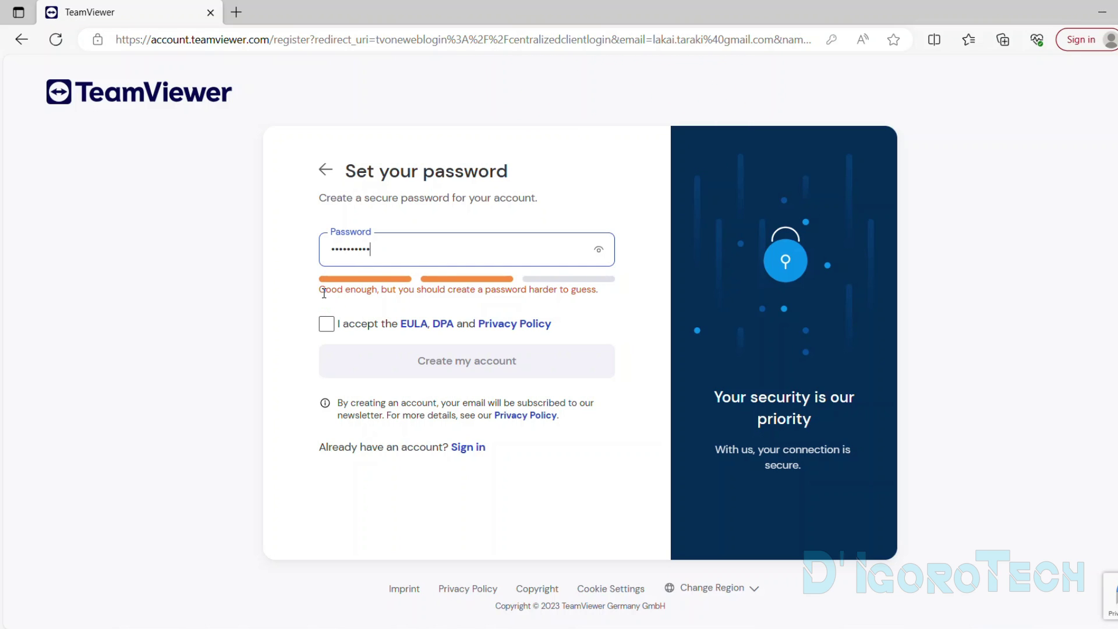
{"action": "left_click_drag", "start_coordinate": [322, 292], "coordinate": [597, 291]}
{"action": "left_click", "coordinate": [269, 304]}
{"action": "left_click", "coordinate": [327, 326]}
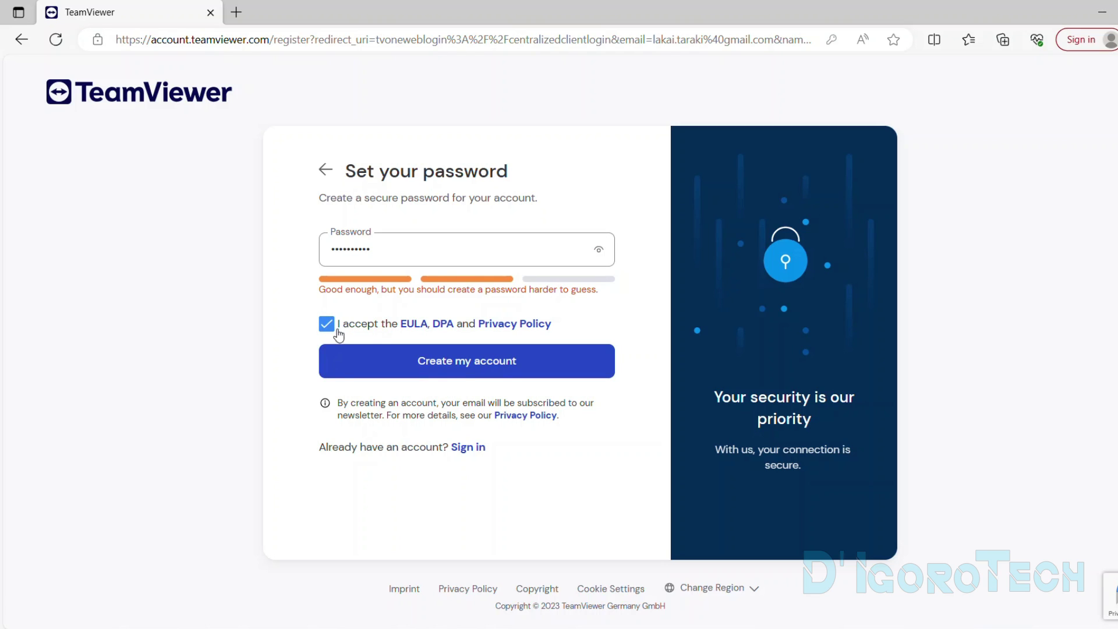
{"action": "left_click", "coordinate": [473, 356]}
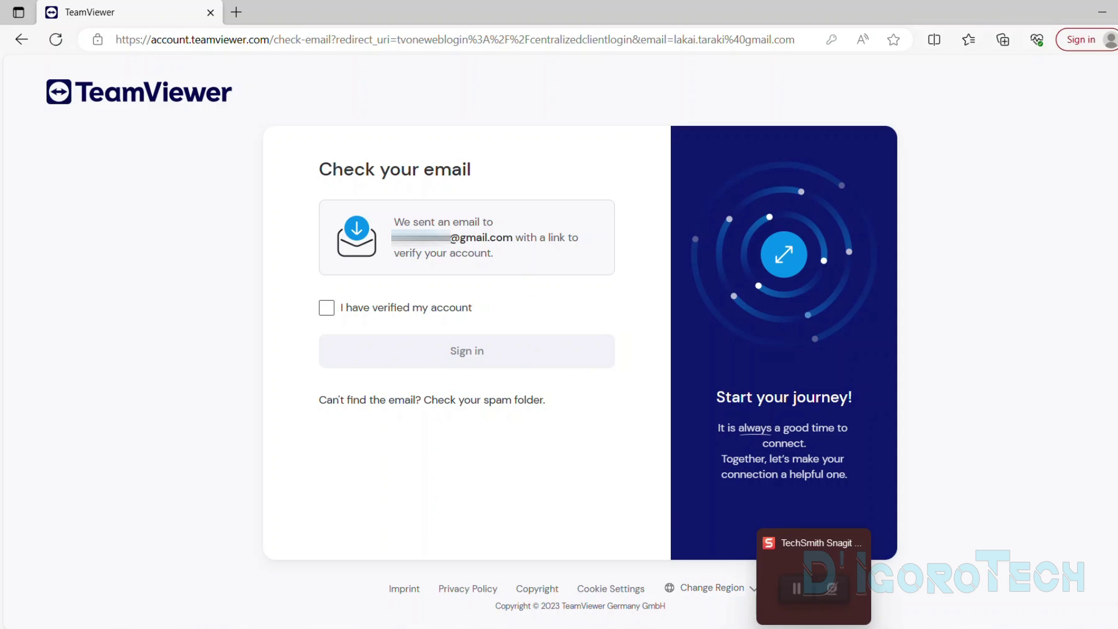
Step: Open the 'Verify your TeamViewer account' email in Gmail, verify the account, and minimize Chrome
{"action": "mouse_move", "coordinate": [711, 627]}
{"action": "left_click", "coordinate": [711, 576]}
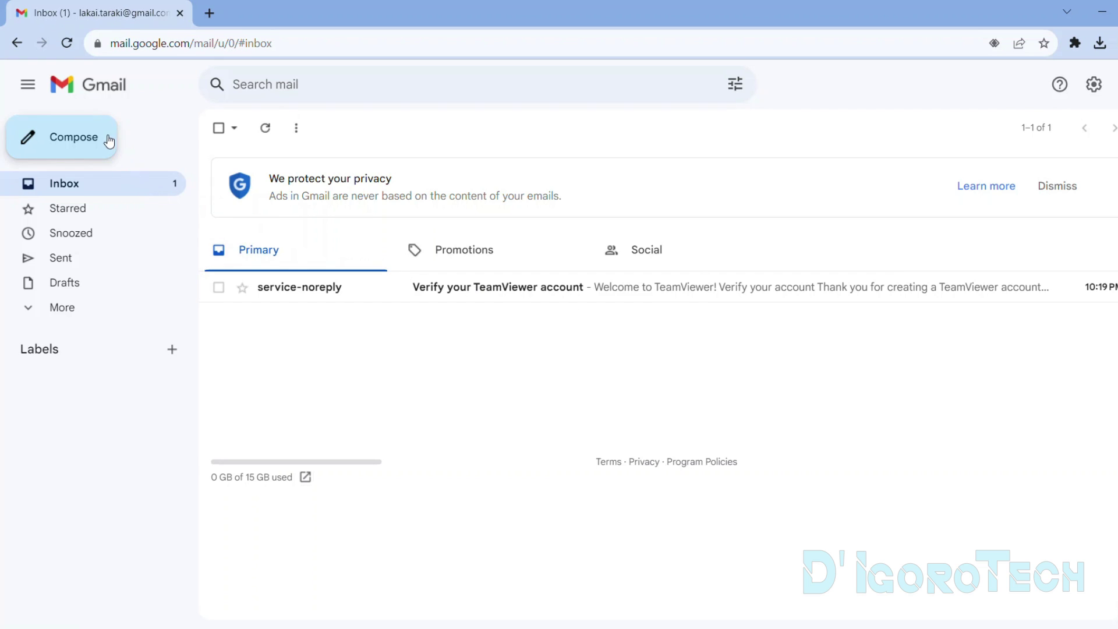
{"action": "left_click", "coordinate": [67, 43]}
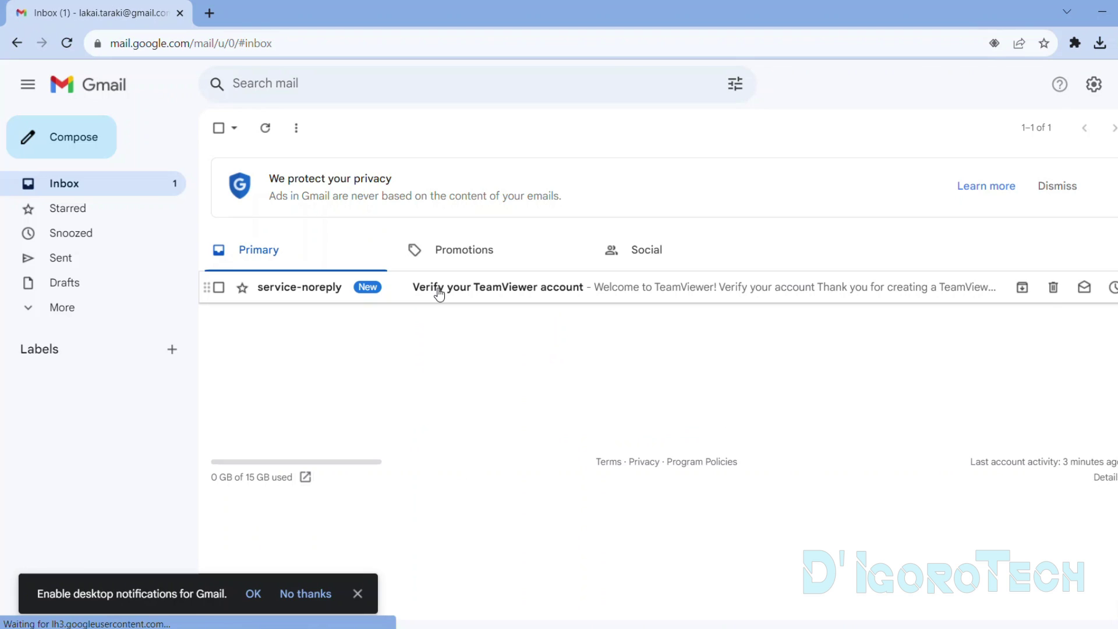
{"action": "left_click", "coordinate": [443, 292]}
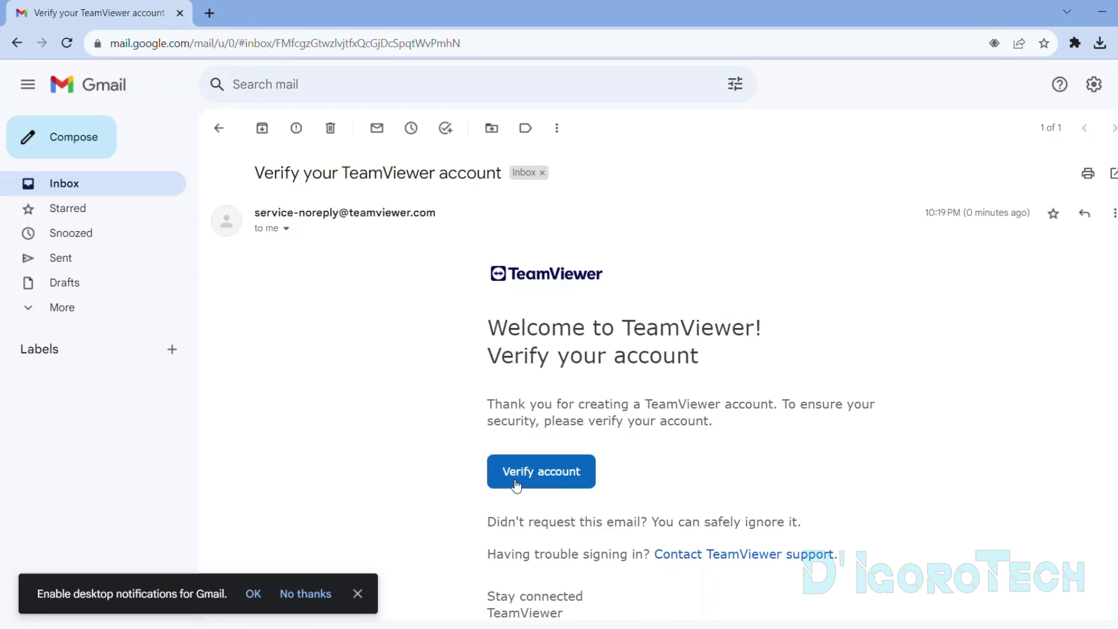
{"action": "left_click", "coordinate": [531, 472]}
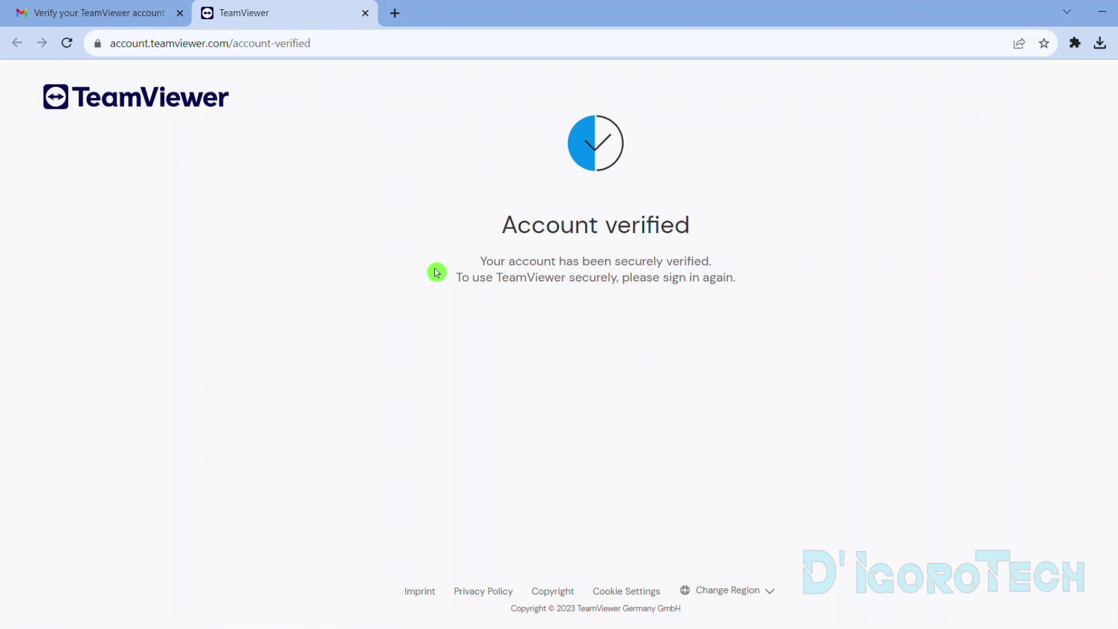
{"action": "left_click_drag", "start_coordinate": [501, 228], "coordinate": [529, 325]}
{"action": "left_click", "coordinate": [531, 325]}
{"action": "left_click", "coordinate": [1102, 13]}
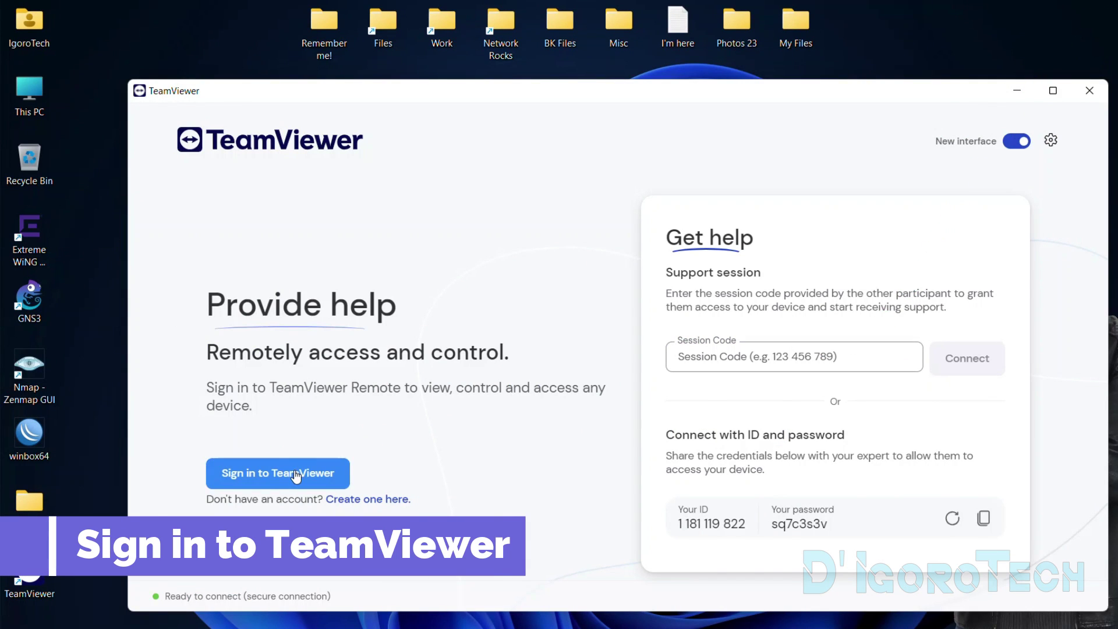
Step: Sign in to TeamViewer with the account e-mail and password
{"action": "left_click", "coordinate": [298, 476]}
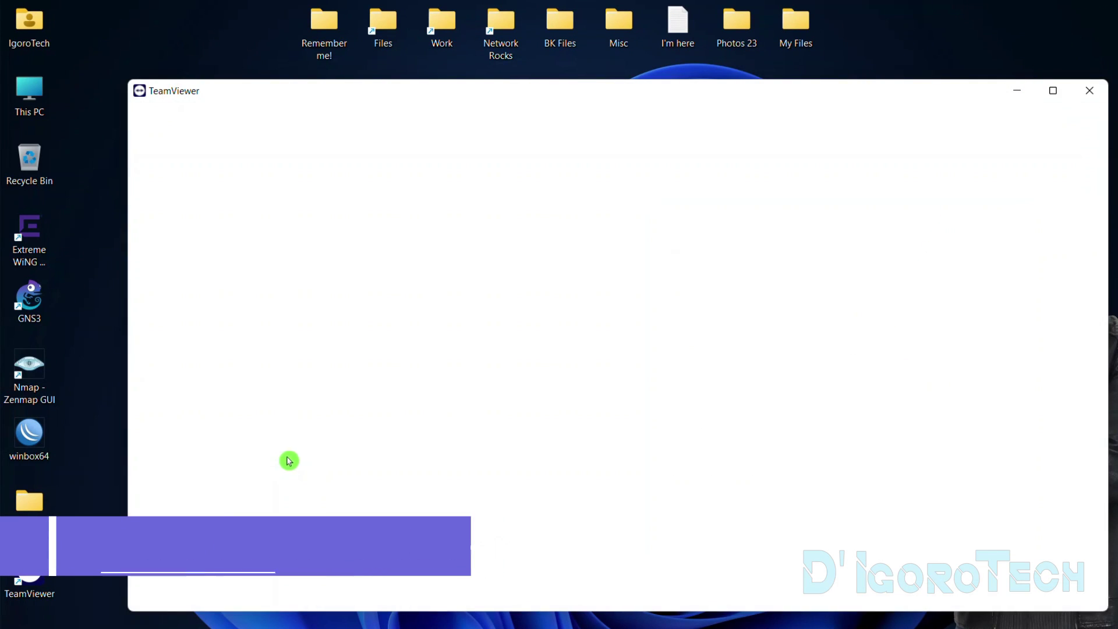
{"action": "left_click", "coordinate": [421, 252]}
{"action": "key", "text": "ctrl+v"}
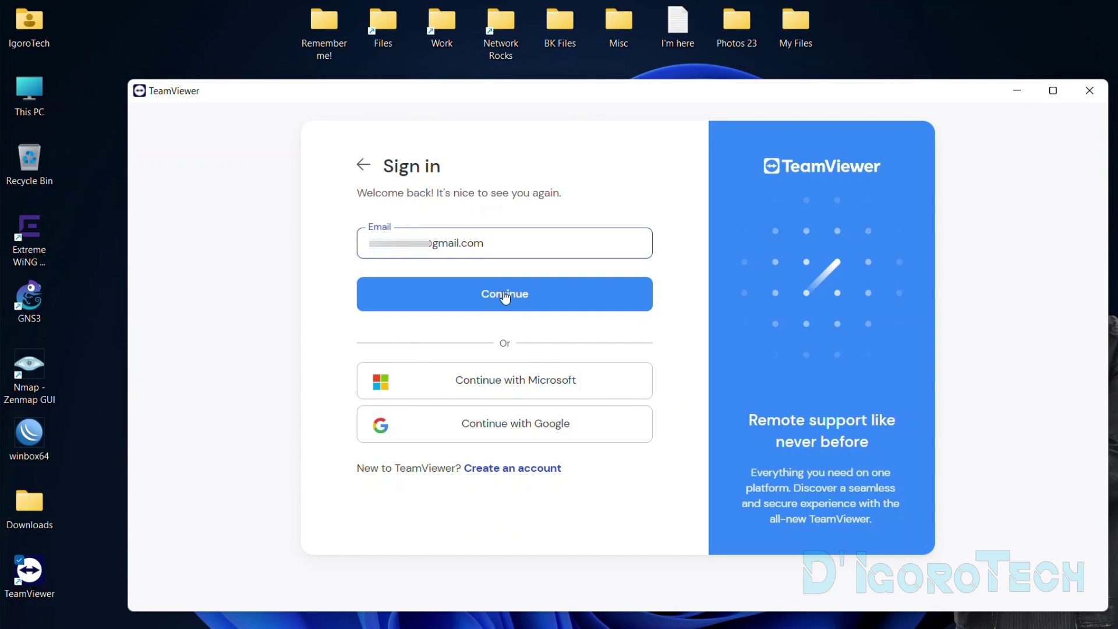
{"action": "left_click", "coordinate": [523, 312]}
{"action": "type", "text": "•"}
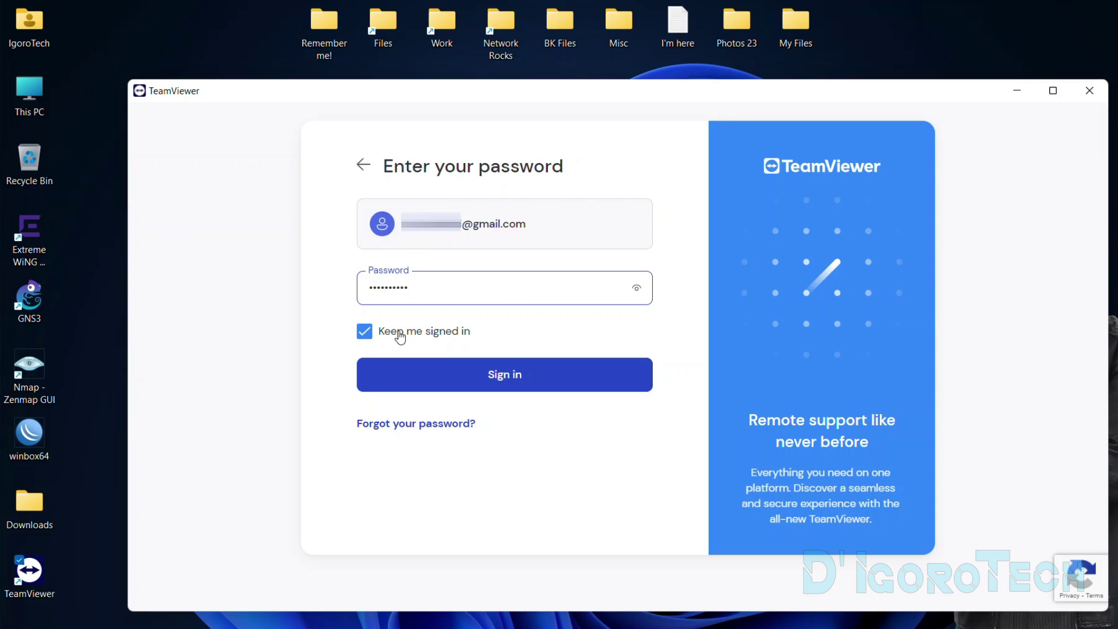
{"action": "left_click", "coordinate": [500, 384]}
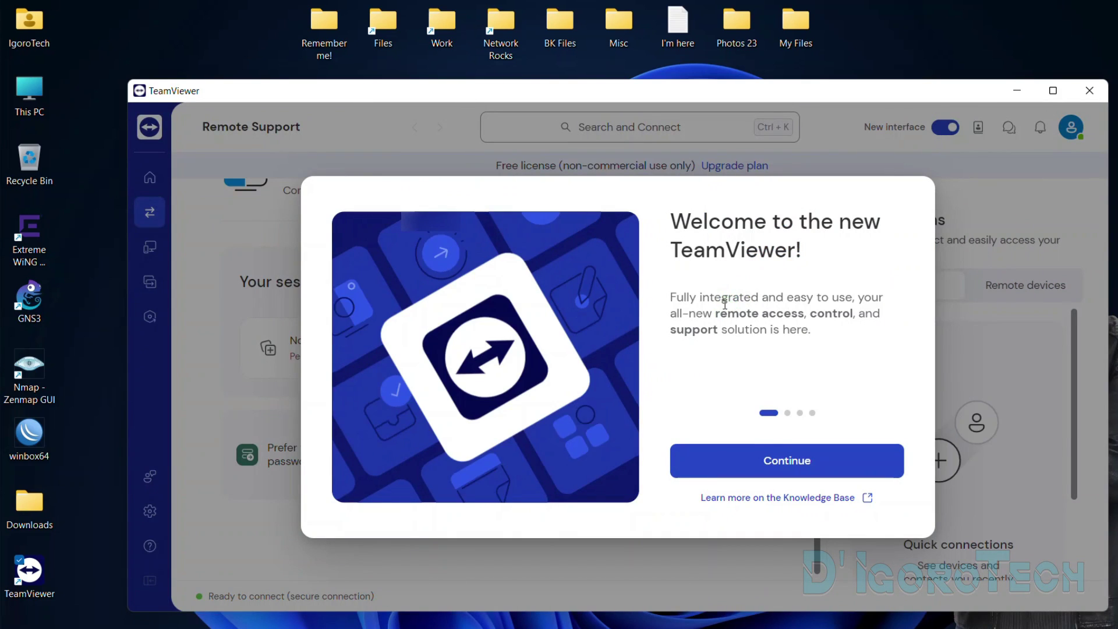
Step: Skip through the welcome tour and launch the new TeamViewer interface
{"action": "left_click", "coordinate": [771, 451]}
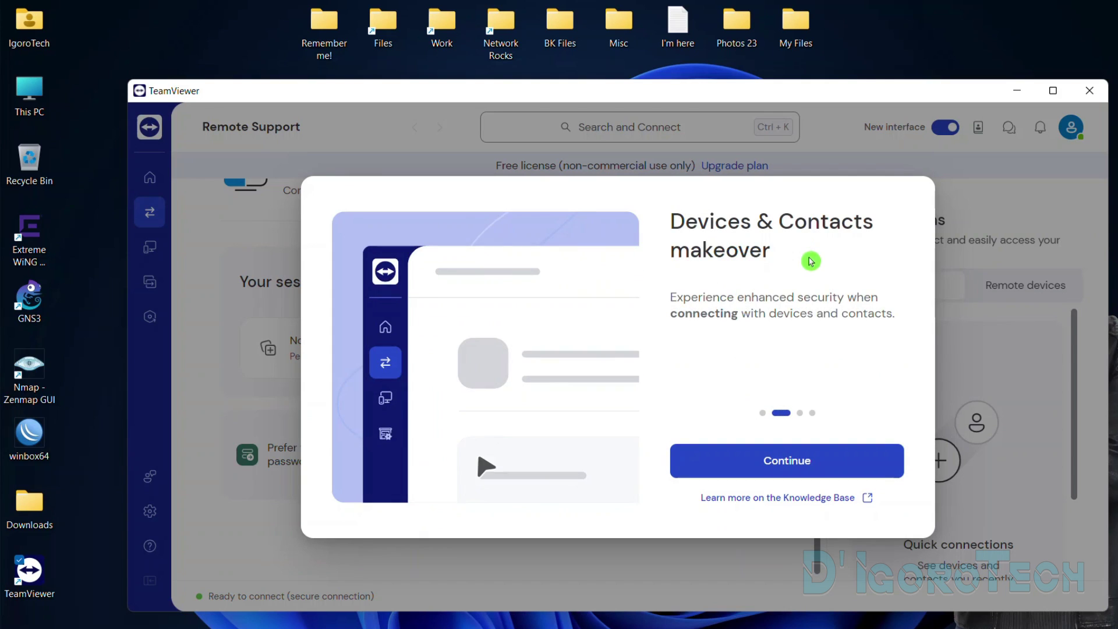
{"action": "left_click", "coordinate": [807, 446]}
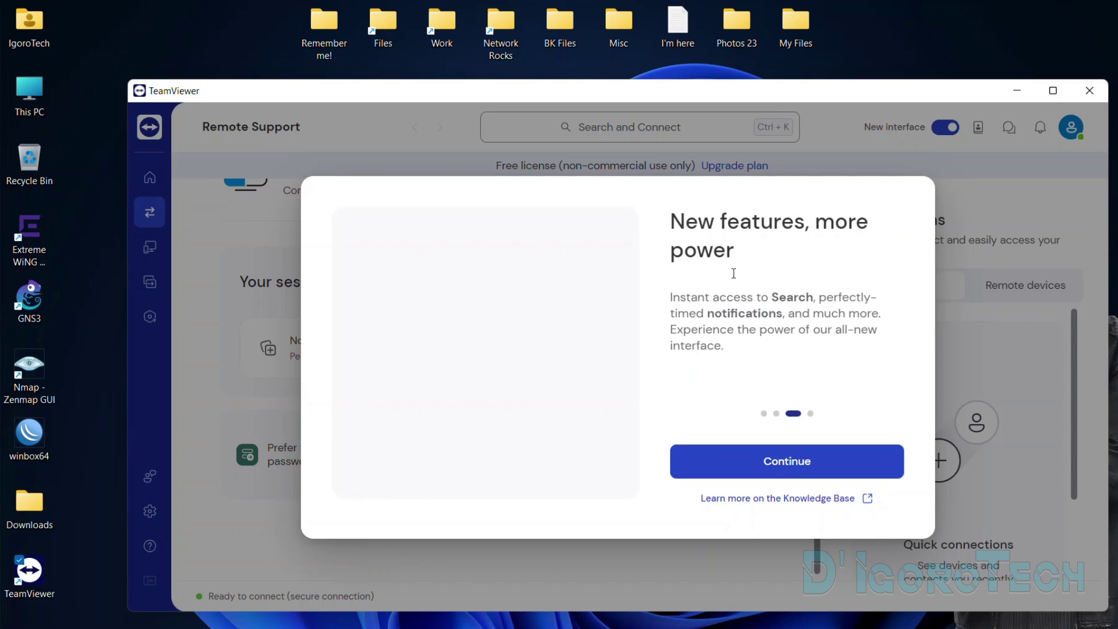
{"action": "left_click", "coordinate": [813, 415]}
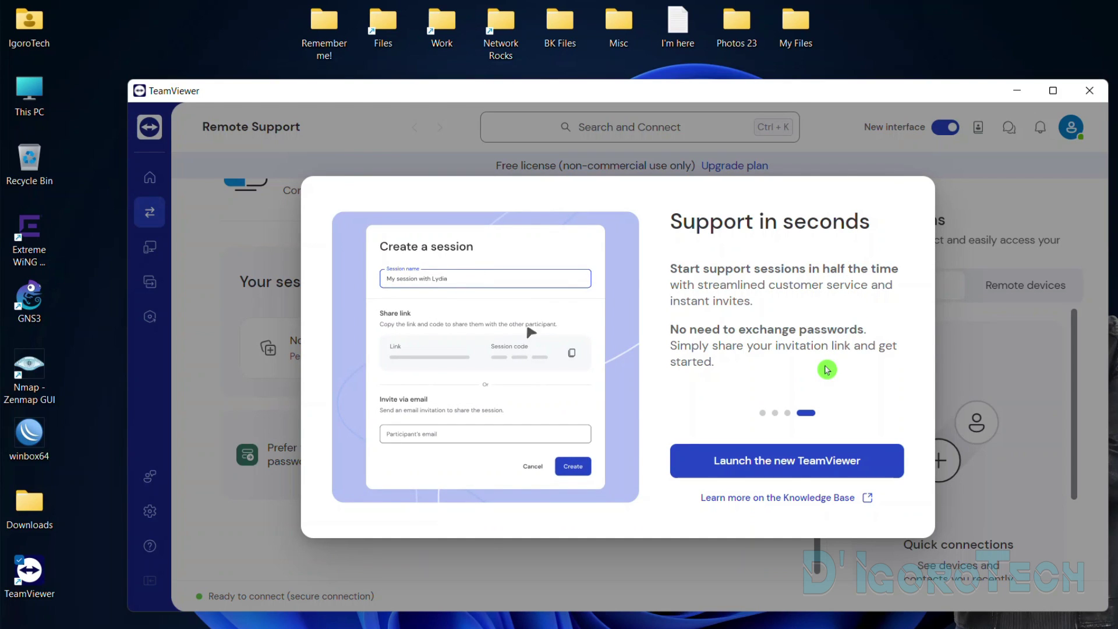
{"action": "left_click", "coordinate": [818, 465]}
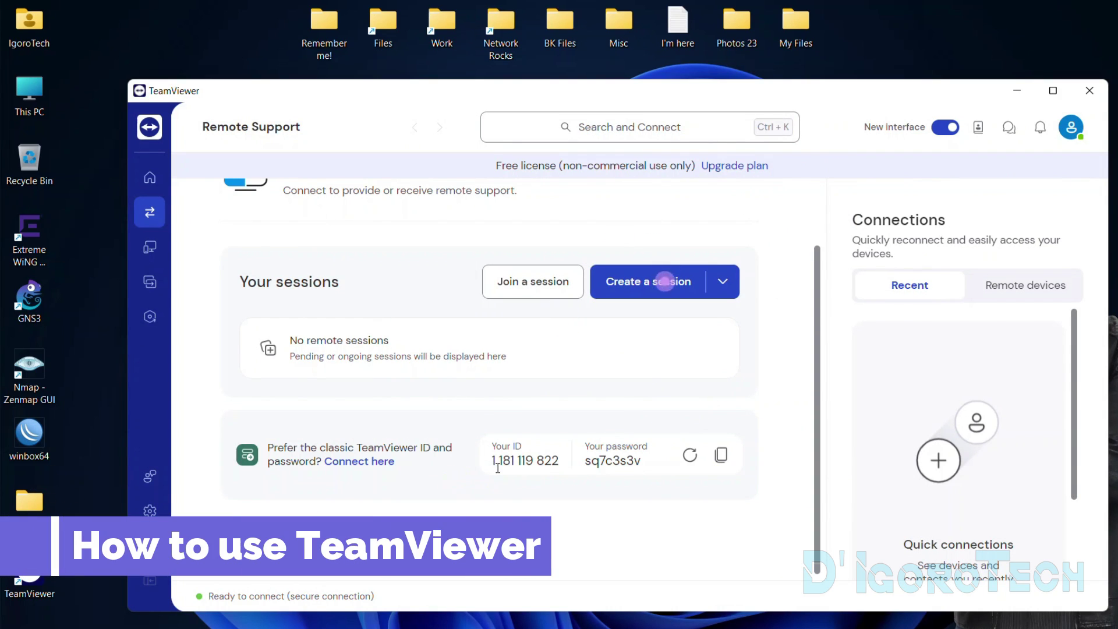
Step: Highlight your ID and session password on Remote Support, then go to the Home page
{"action": "left_click_drag", "start_coordinate": [492, 460], "coordinate": [559, 460]}
{"action": "double_click", "coordinate": [592, 461]}
{"action": "scroll", "coordinate": [599, 478], "scroll_direction": "up", "scroll_amount": 1}
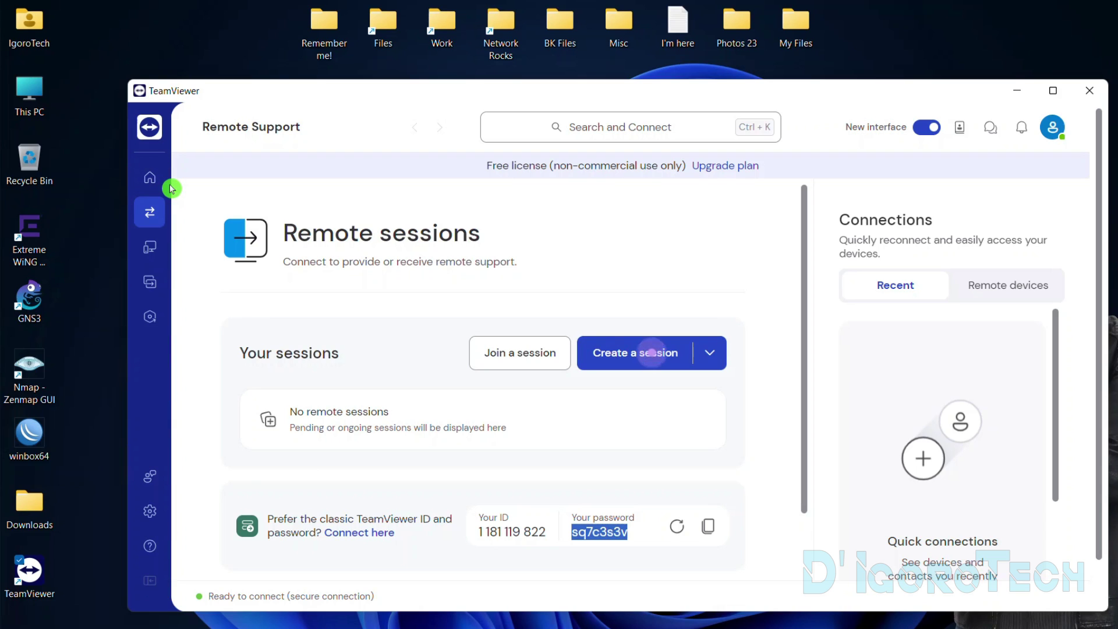
{"action": "left_click", "coordinate": [163, 180]}
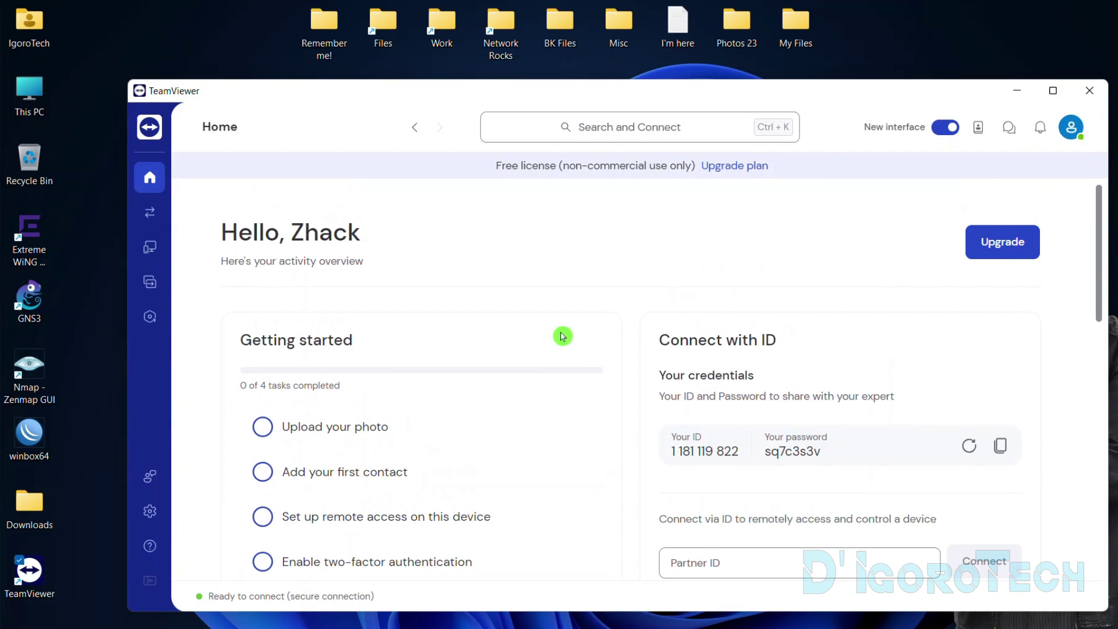
Step: Highlight the ID and password on the Home page and focus the Partner ID field
{"action": "scroll", "coordinate": [563, 337], "scroll_direction": "down", "scroll_amount": 2}
{"action": "scroll", "coordinate": [561, 337], "scroll_direction": "up", "scroll_amount": 1}
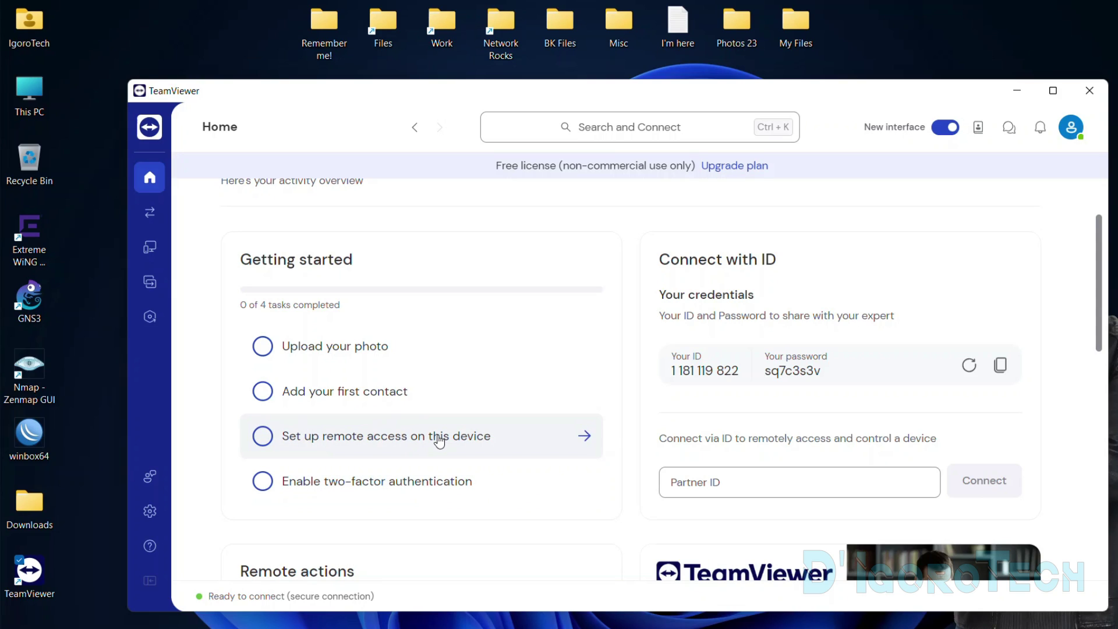
{"action": "left_click_drag", "start_coordinate": [742, 376], "coordinate": [654, 364]}
{"action": "left_click_drag", "start_coordinate": [826, 379], "coordinate": [761, 353]}
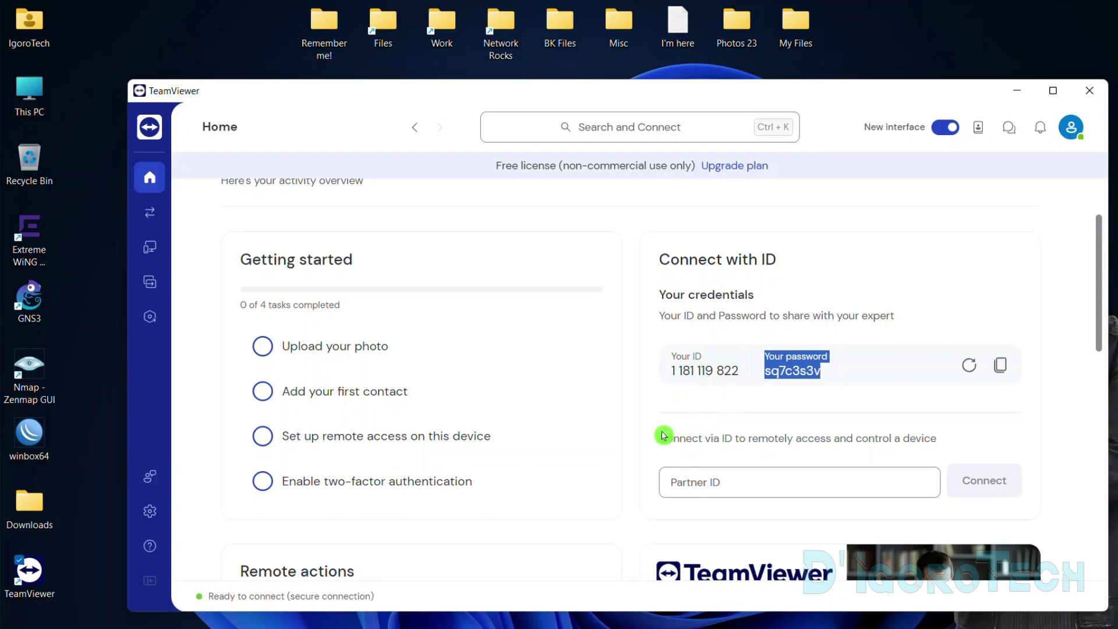
{"action": "left_click", "coordinate": [700, 485]}
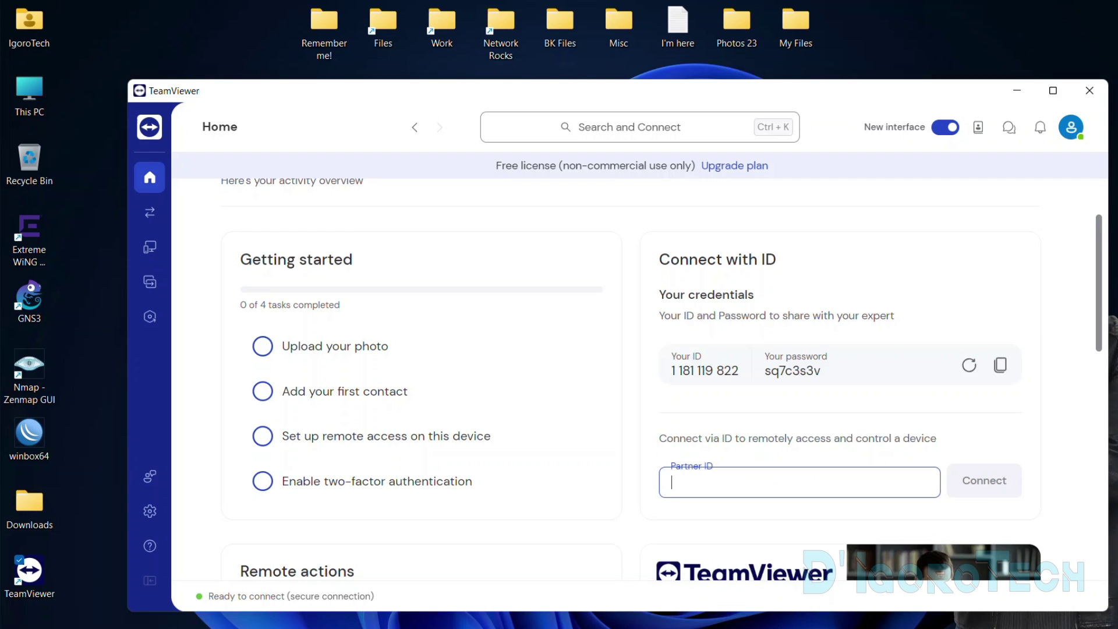
{"action": "scroll", "coordinate": [1068, 301], "scroll_direction": "up", "scroll_amount": 2}
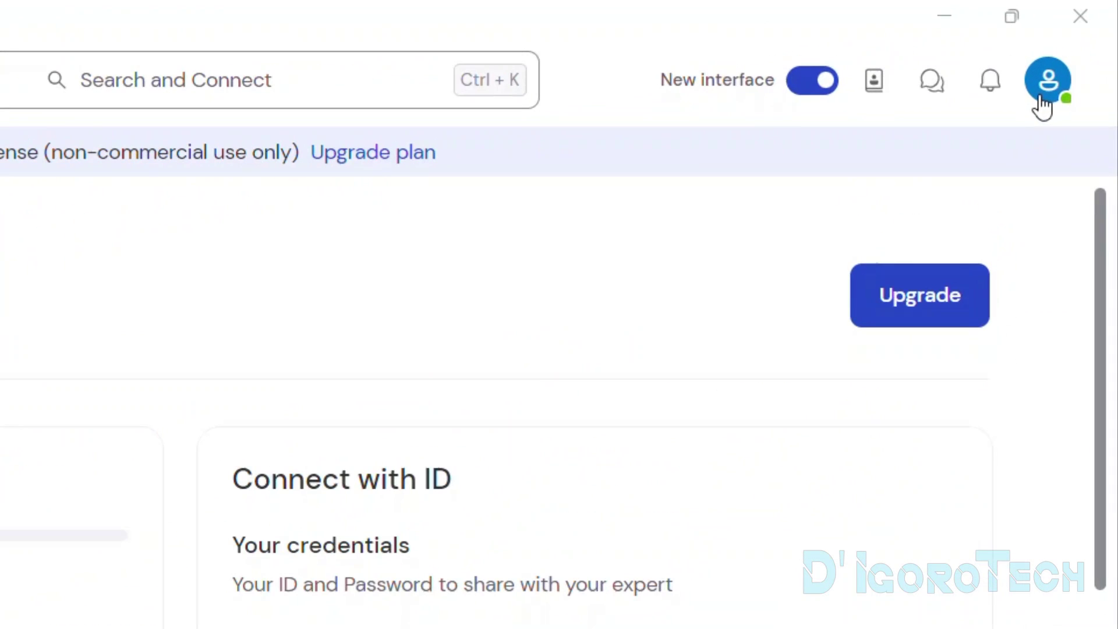
{"action": "left_click", "coordinate": [1055, 99]}
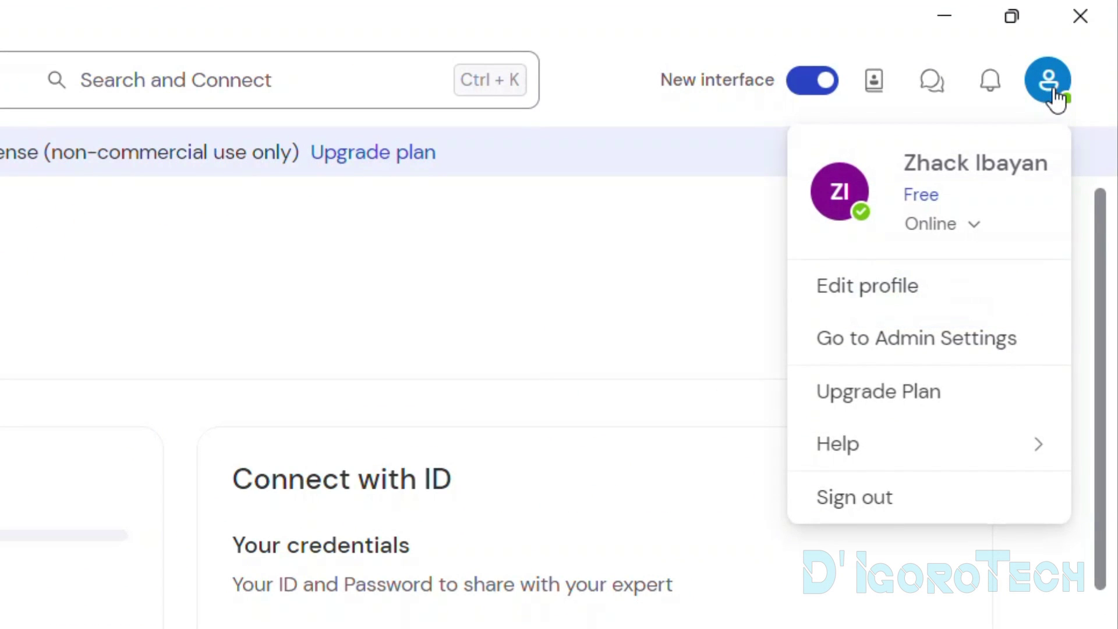
{"action": "left_click", "coordinate": [931, 229]}
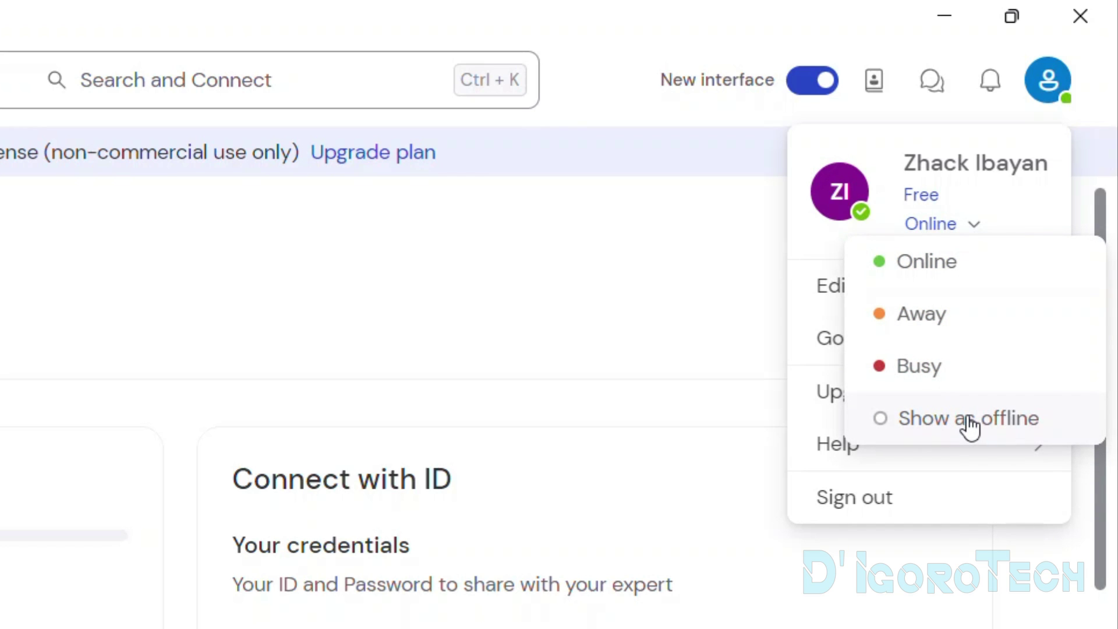
{"action": "left_click", "coordinate": [924, 262]}
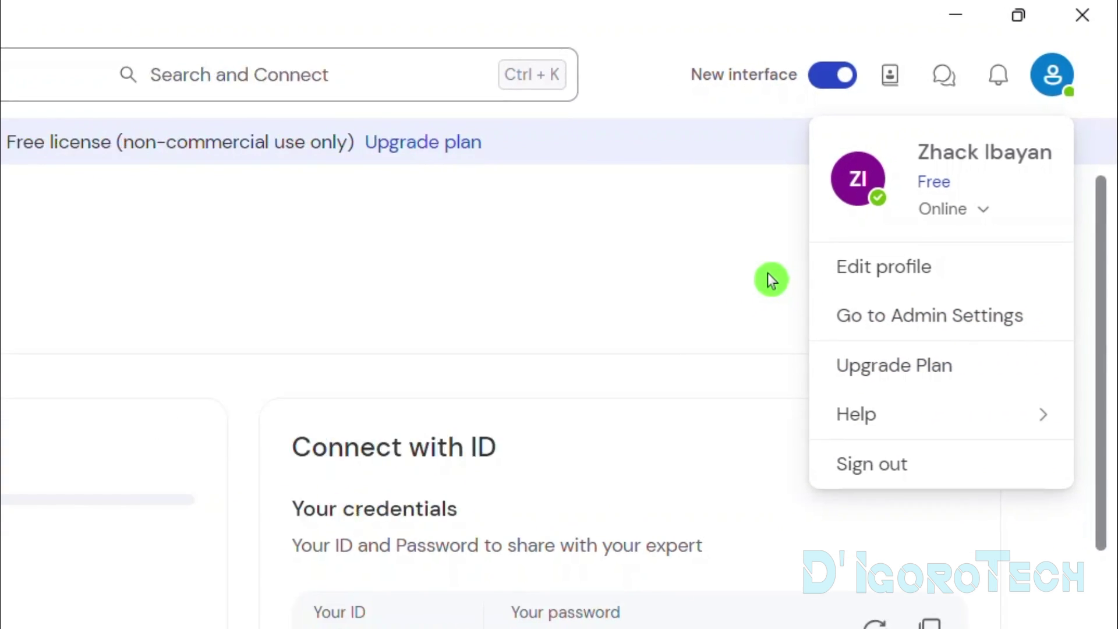
{"action": "left_click", "coordinate": [768, 277]}
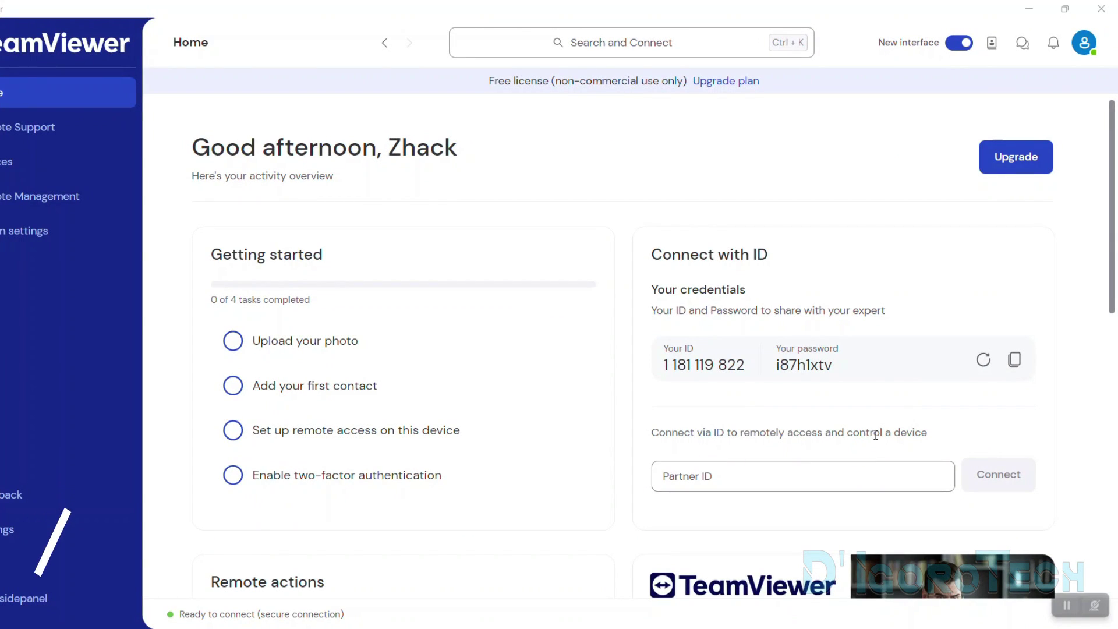
Step: Check the Partner ID field and the account menu on the second computer
{"action": "left_click", "coordinate": [728, 473]}
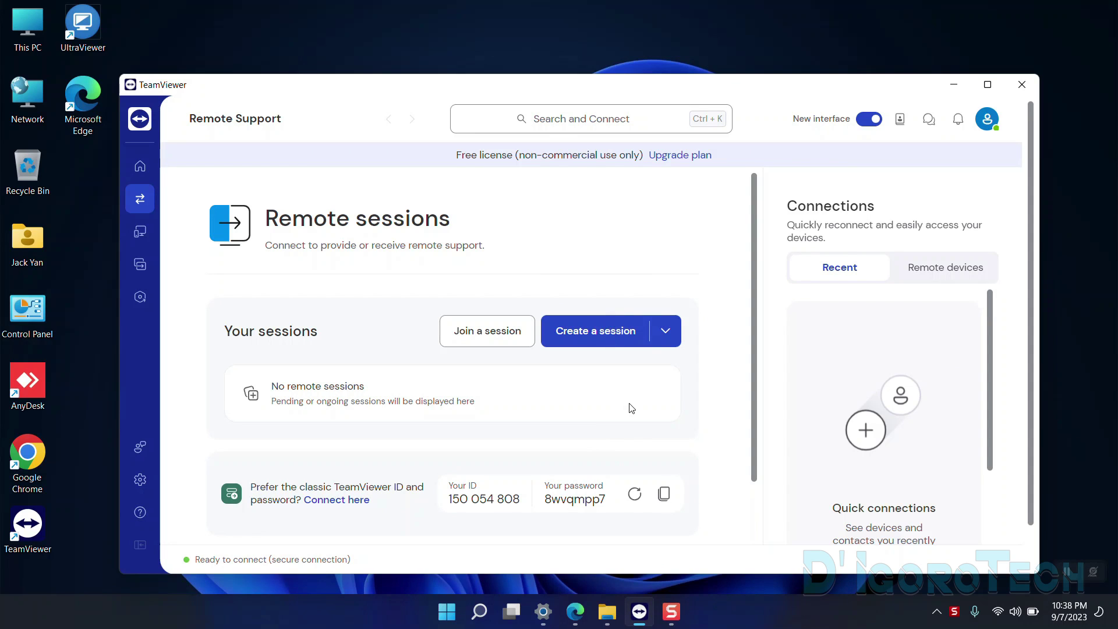
{"action": "left_click", "coordinate": [609, 344]}
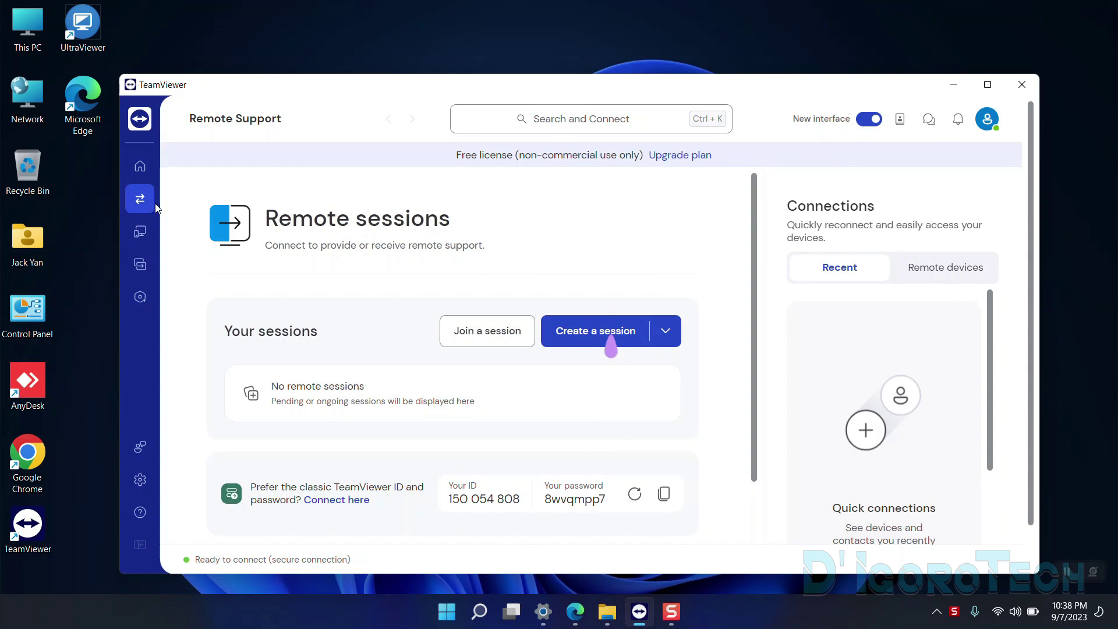
{"action": "left_click", "coordinate": [988, 129]}
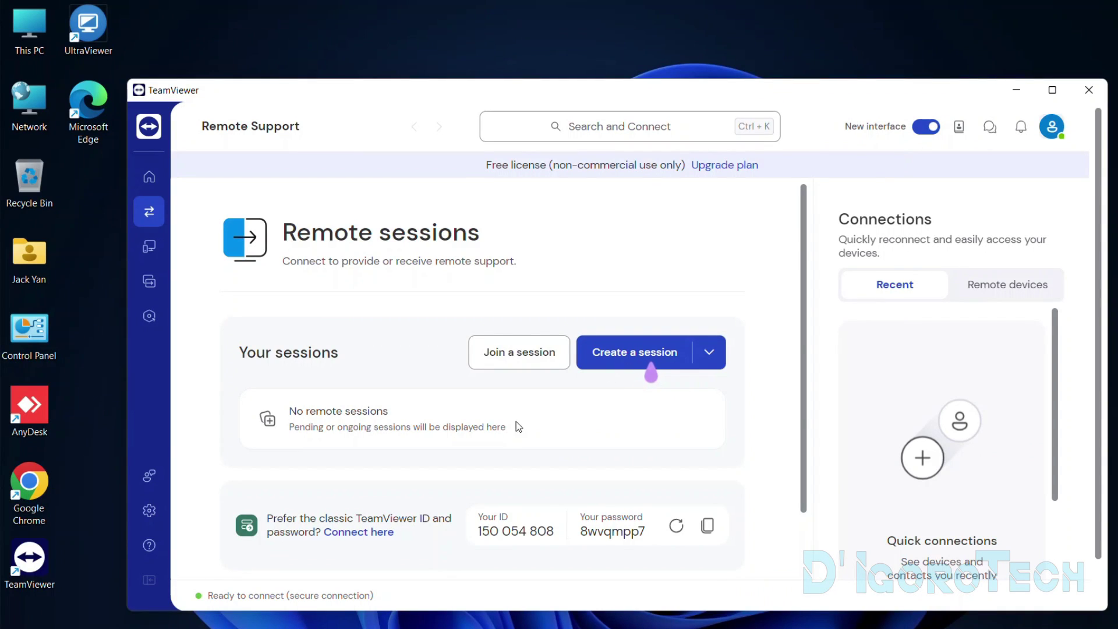
{"action": "scroll", "coordinate": [954, 159], "scroll_direction": "down", "scroll_amount": 2}
{"action": "scroll", "coordinate": [524, 457], "scroll_direction": "up", "scroll_amount": 2}
Step: On Home, select the ID and password, then regenerate the session password twice
{"action": "left_click", "coordinate": [149, 177]}
{"action": "left_click_drag", "start_coordinate": [672, 451], "coordinate": [751, 453]}
{"action": "left_click_drag", "start_coordinate": [842, 452], "coordinate": [770, 455]}
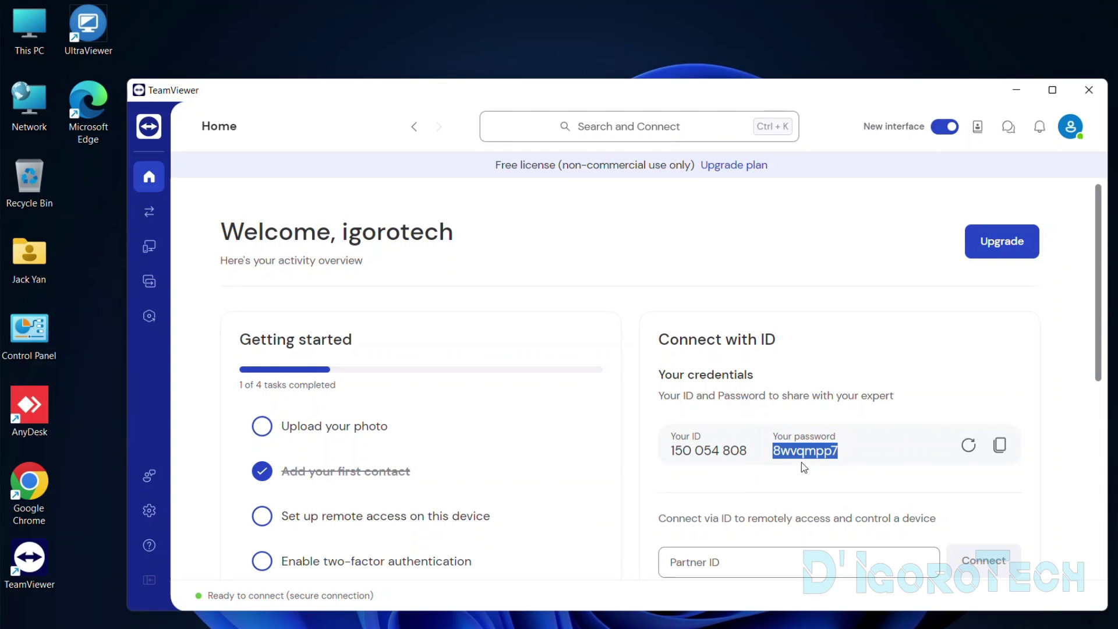
{"action": "left_click", "coordinate": [969, 447]}
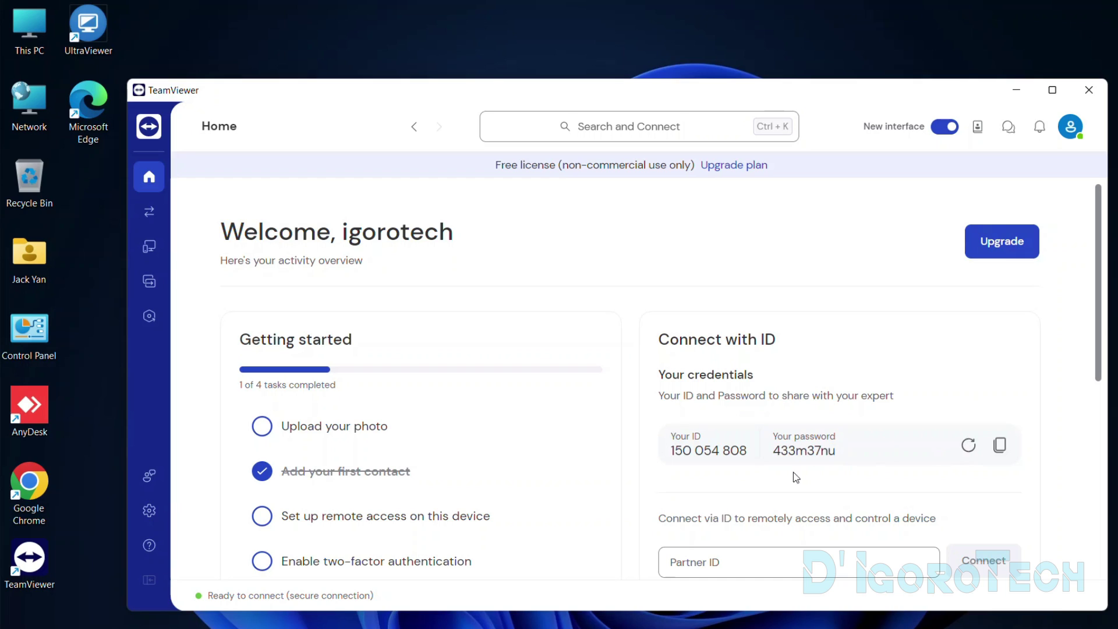
{"action": "left_click", "coordinate": [968, 447]}
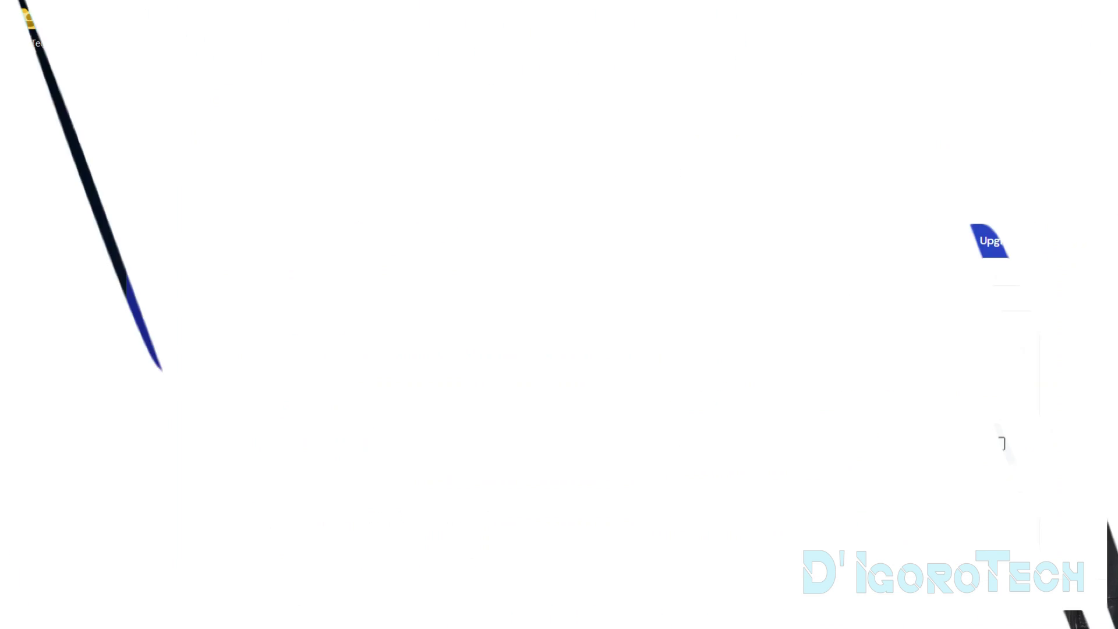
Step: Enter the partner's TeamViewer ID, connect, and log on with the partner password
{"action": "scroll", "coordinate": [800, 457], "scroll_direction": "down", "scroll_amount": 3}
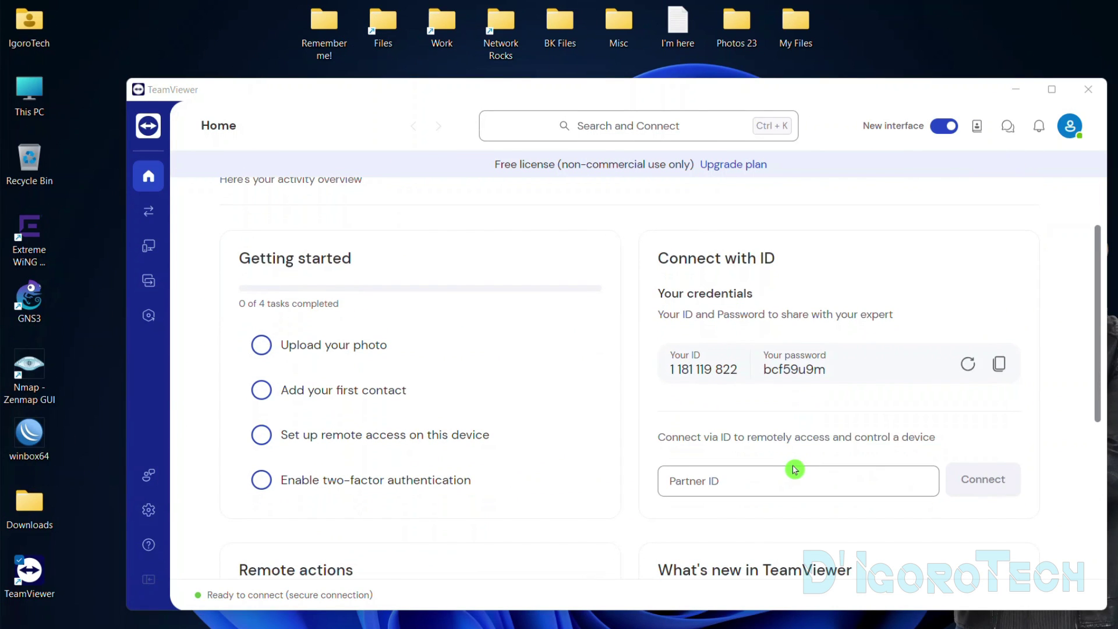
{"action": "left_click", "coordinate": [763, 409]}
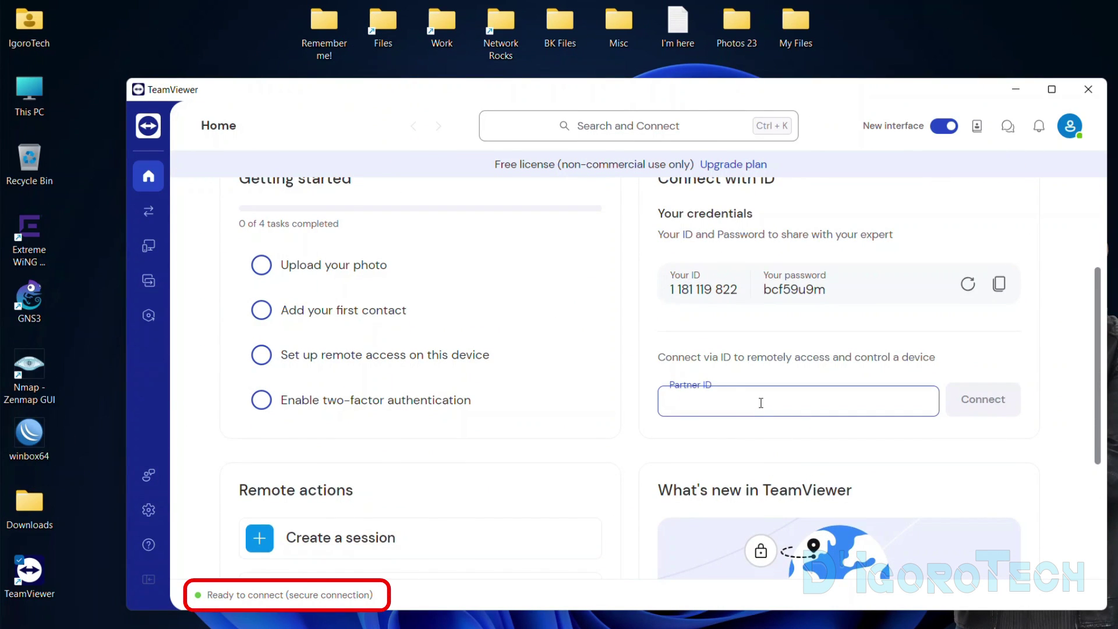
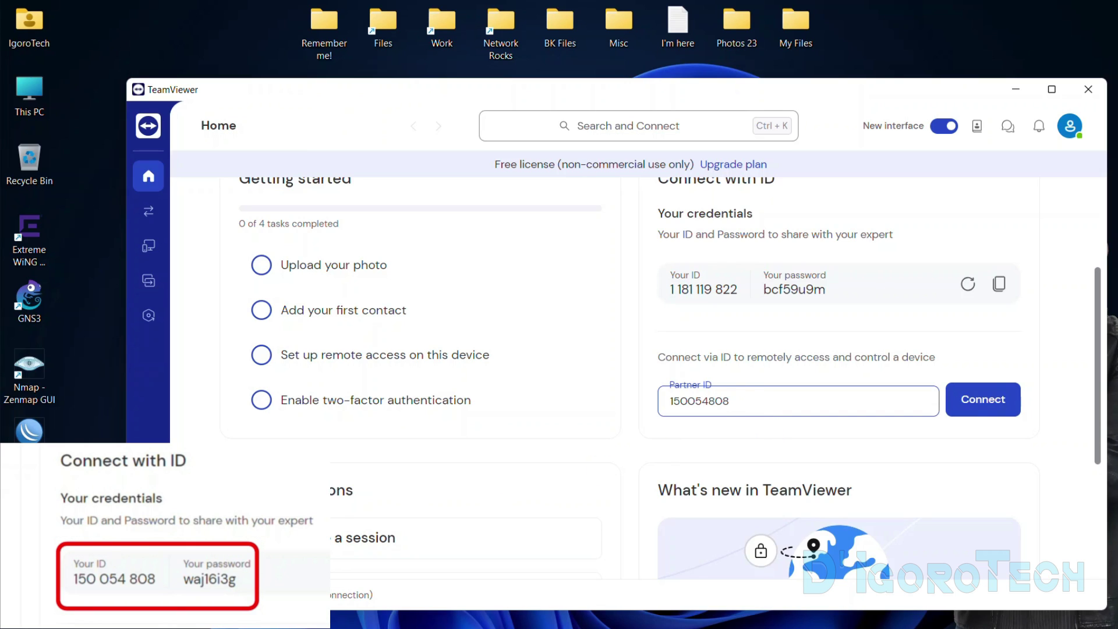
{"action": "left_click", "coordinate": [989, 396]}
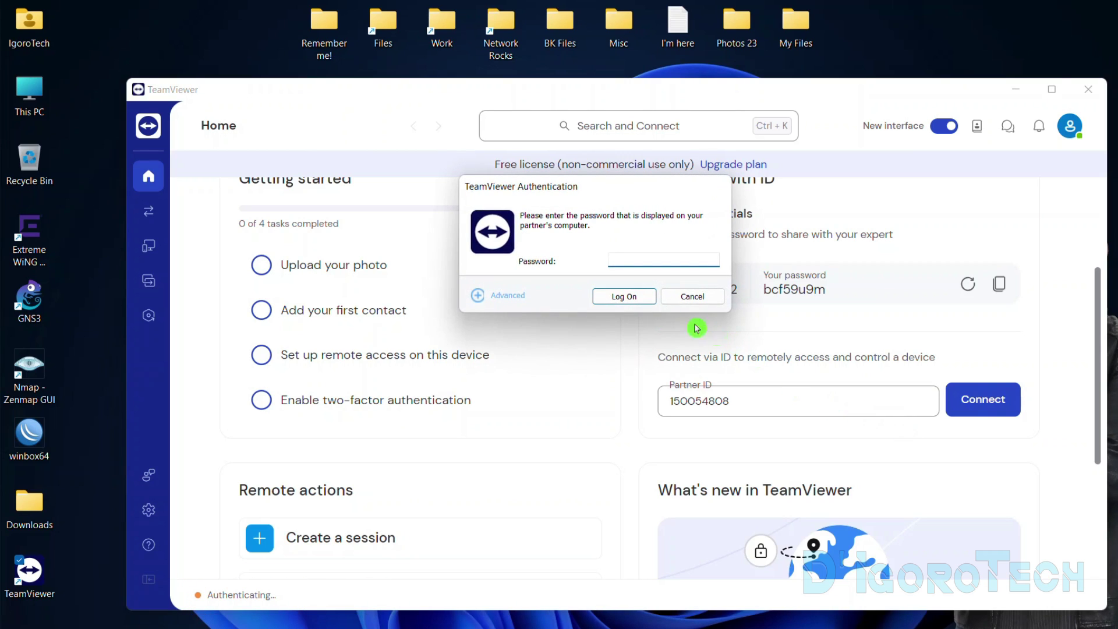
{"action": "type", "text": "•••"}
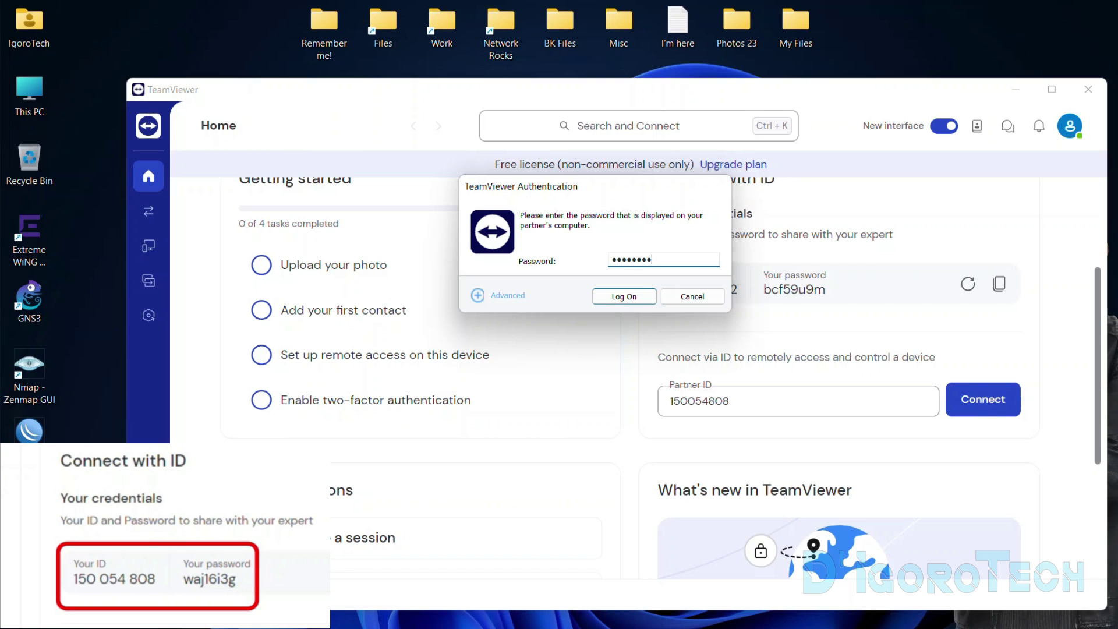
{"action": "left_click", "coordinate": [624, 296]}
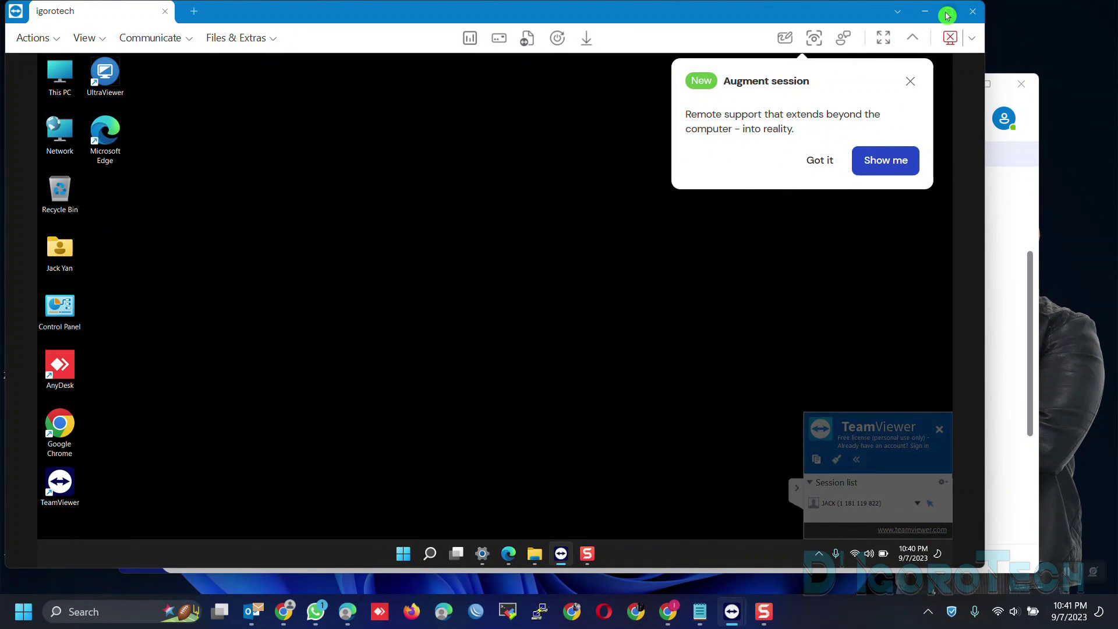
Step: Maximise the session and leave the remote note 'hi, can we have a meeting this afternoon?'
{"action": "left_click", "coordinate": [947, 15]}
{"action": "left_click", "coordinate": [1050, 81]}
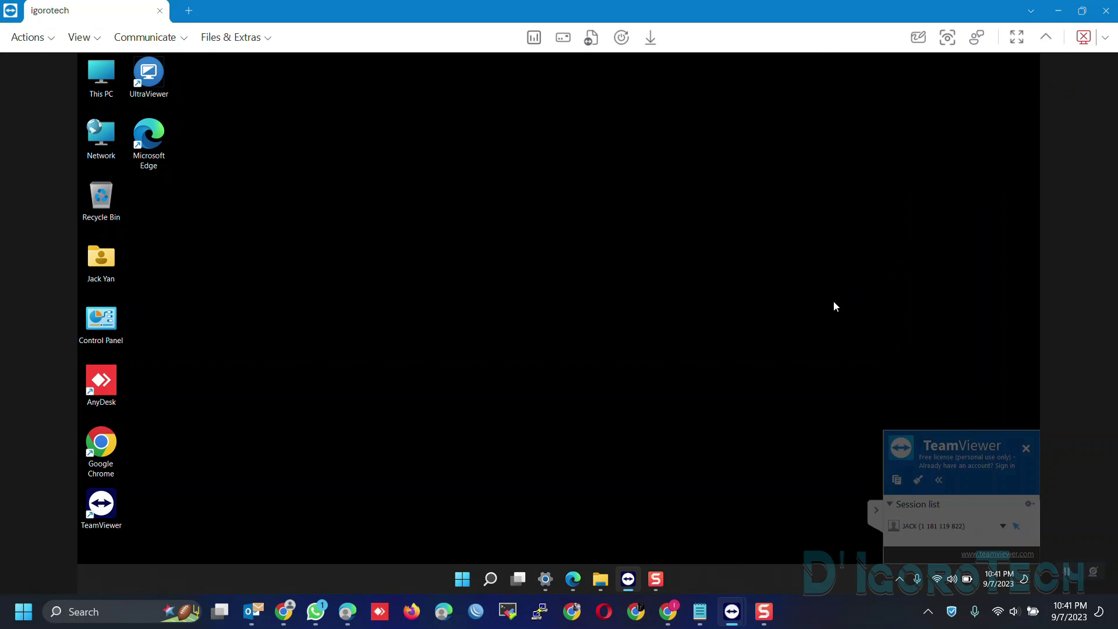
{"action": "left_click", "coordinate": [26, 41]}
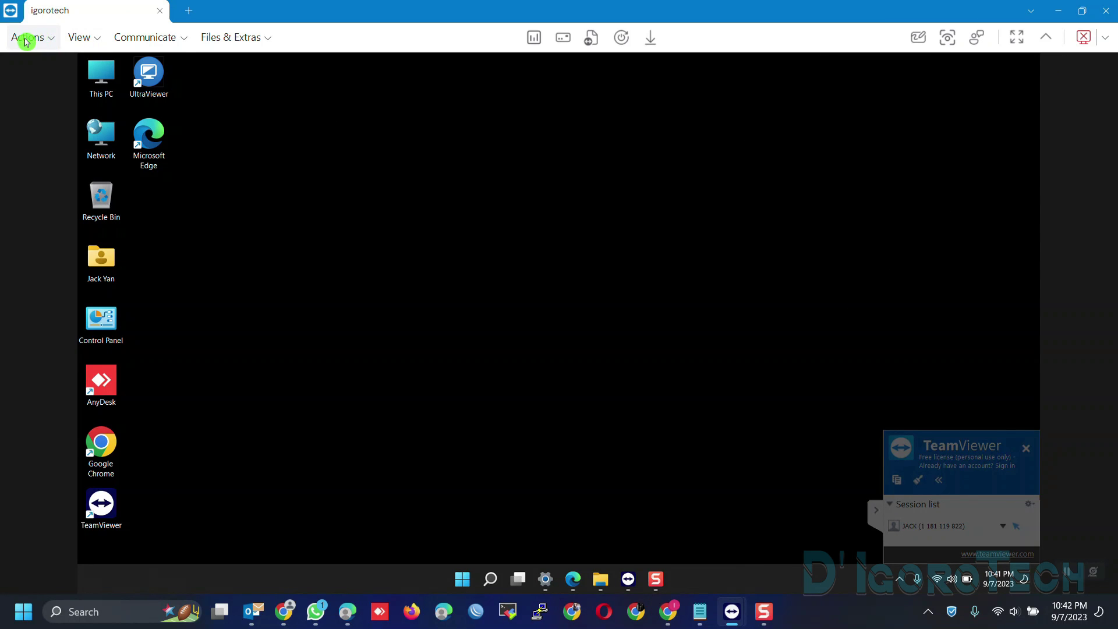
{"action": "left_click", "coordinate": [58, 67]}
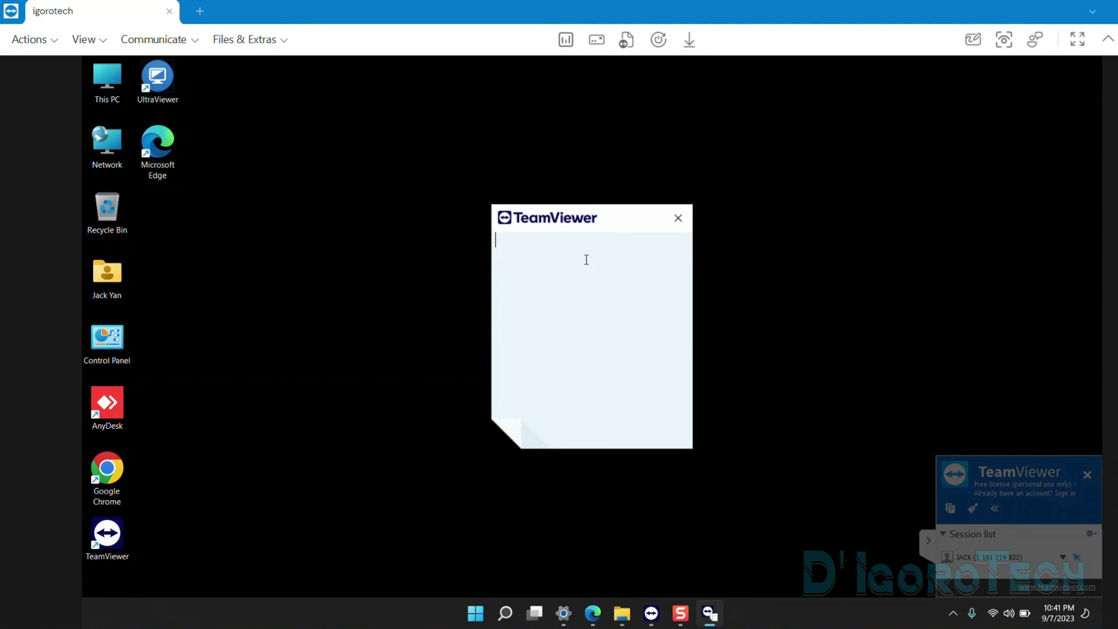
{"action": "type", "text": "hi, can we have a meeting this afternoon?"}
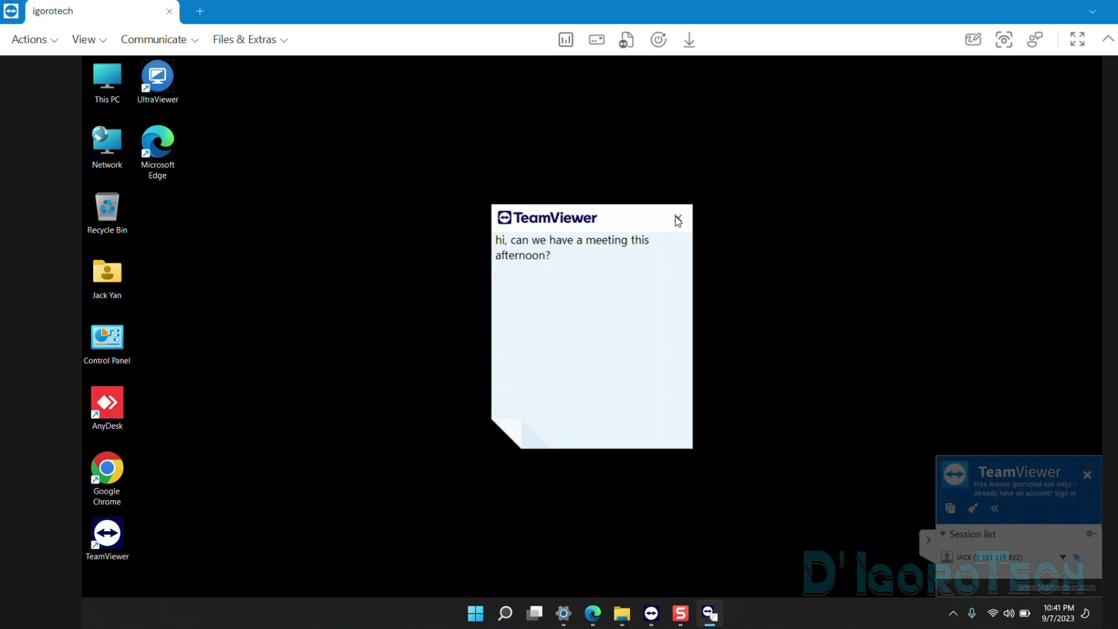
{"action": "left_click", "coordinate": [678, 220]}
Step: Send Ctrl+Alt+Del to the remote PC and cancel its security screen
{"action": "left_click", "coordinate": [32, 39]}
{"action": "mouse_move", "coordinate": [75, 104]}
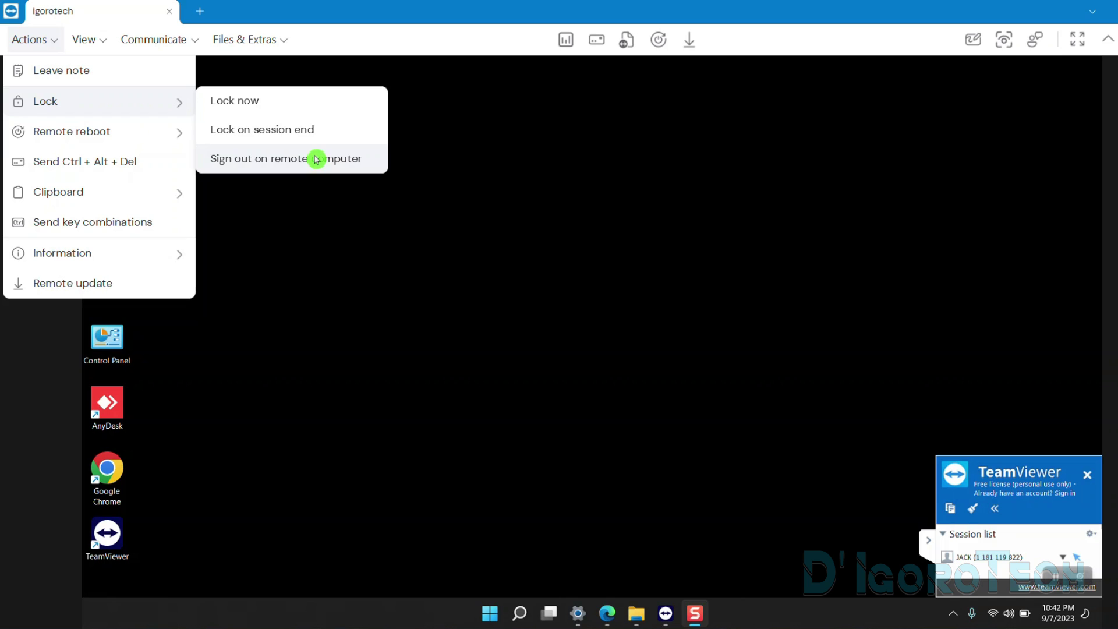
{"action": "mouse_move", "coordinate": [92, 130]}
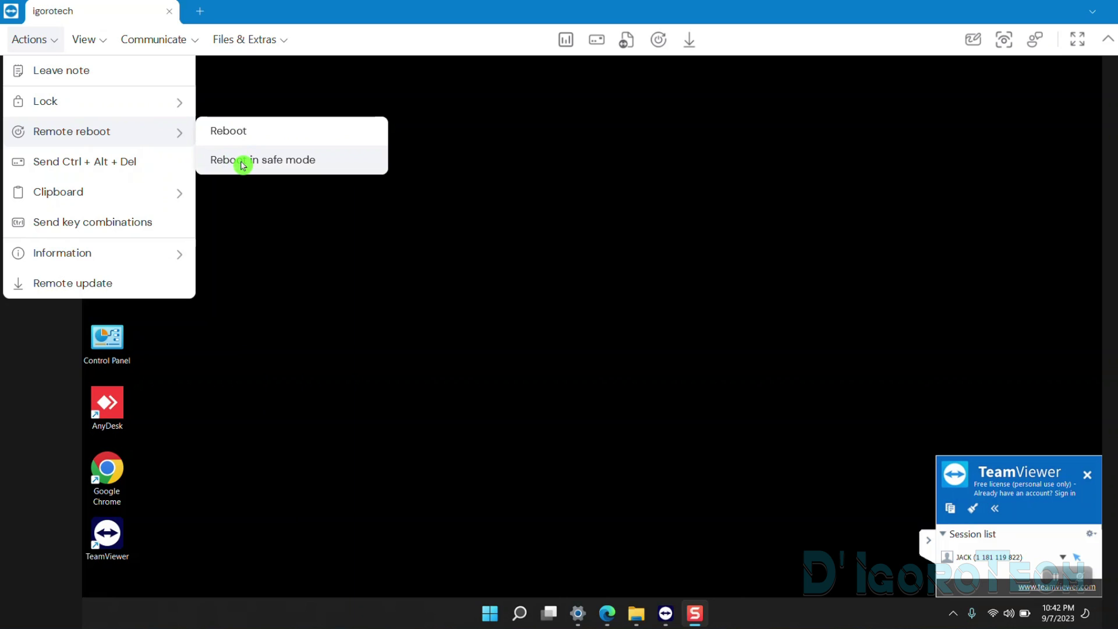
{"action": "left_click", "coordinate": [109, 163]}
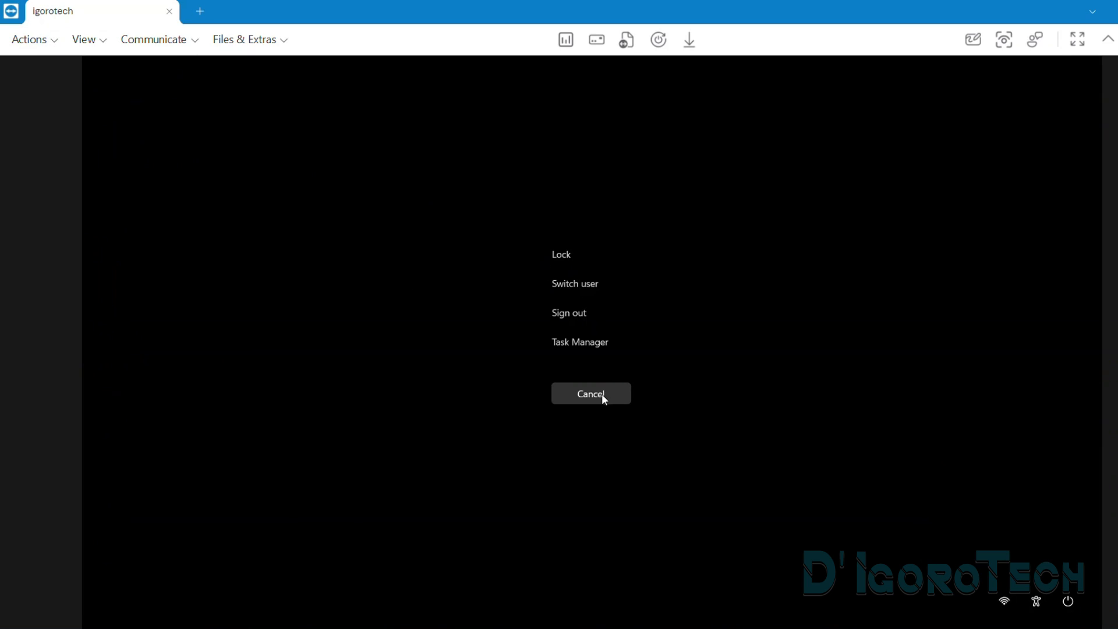
{"action": "left_click", "coordinate": [604, 400]}
{"action": "left_click", "coordinate": [42, 40]}
Step: Open remote system information and review computer name, boot time and OS Windows 11 Pro
{"action": "mouse_move", "coordinate": [92, 250]}
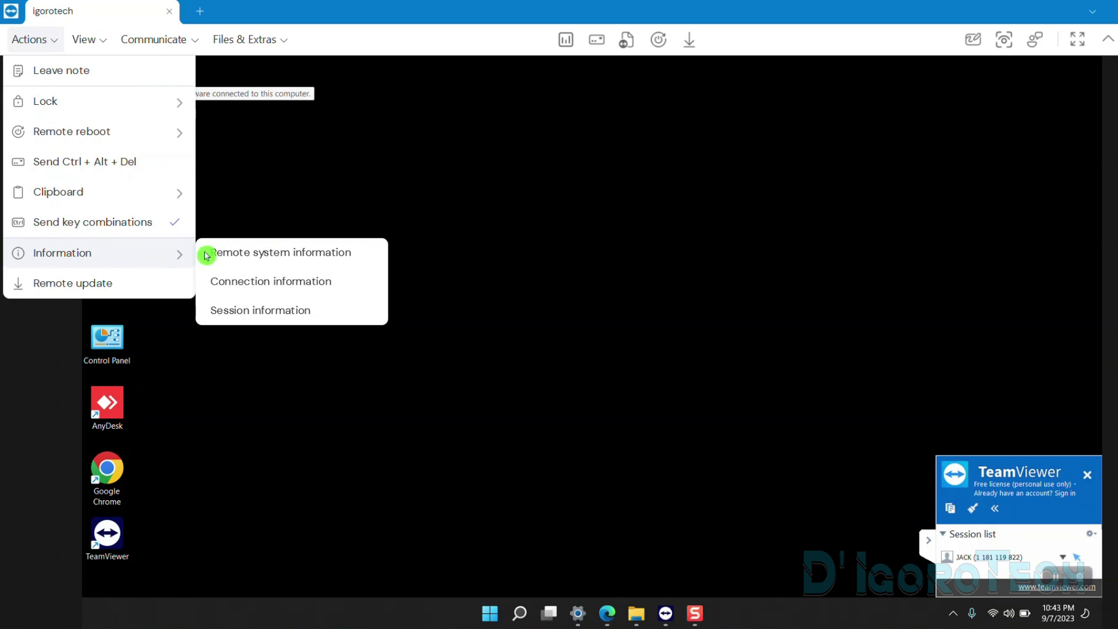
{"action": "left_click", "coordinate": [266, 252]}
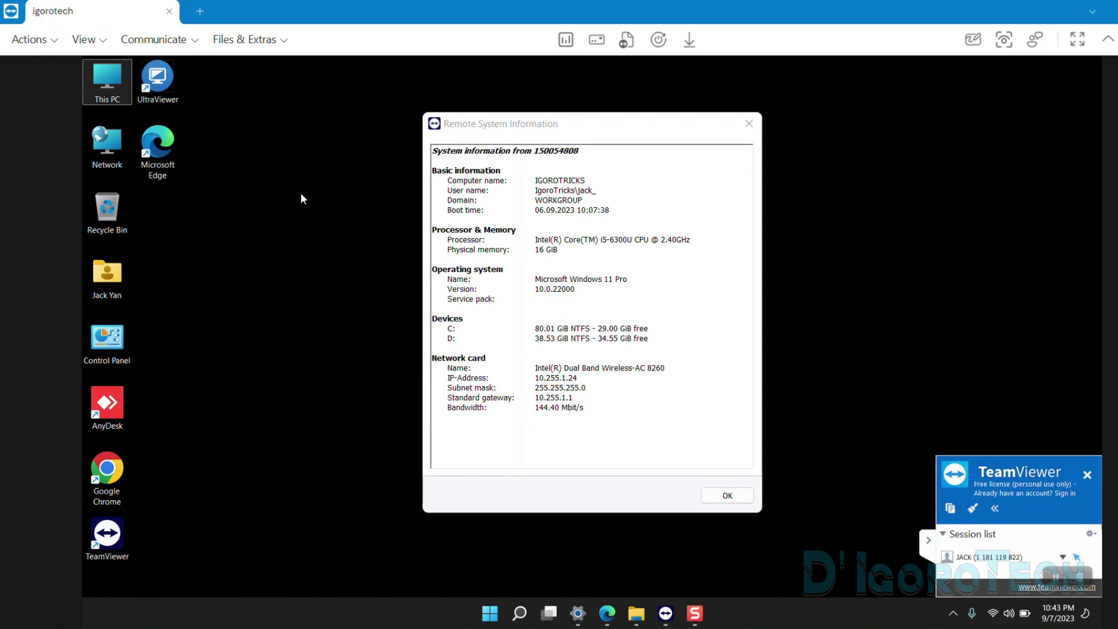
{"action": "left_click", "coordinate": [532, 182]}
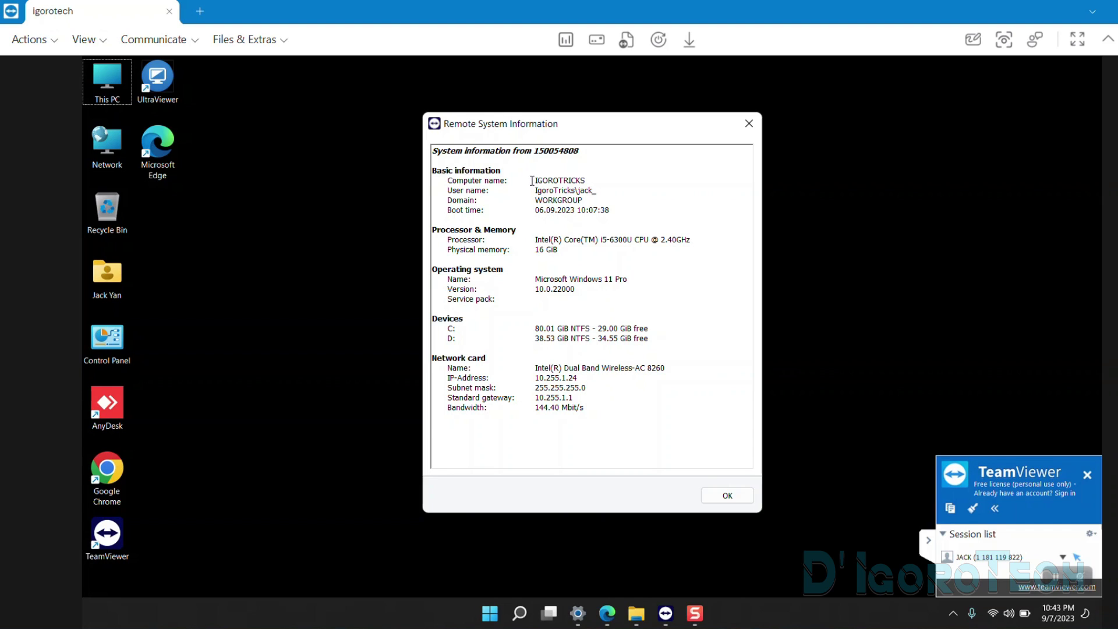
{"action": "triple_click", "coordinate": [590, 178]}
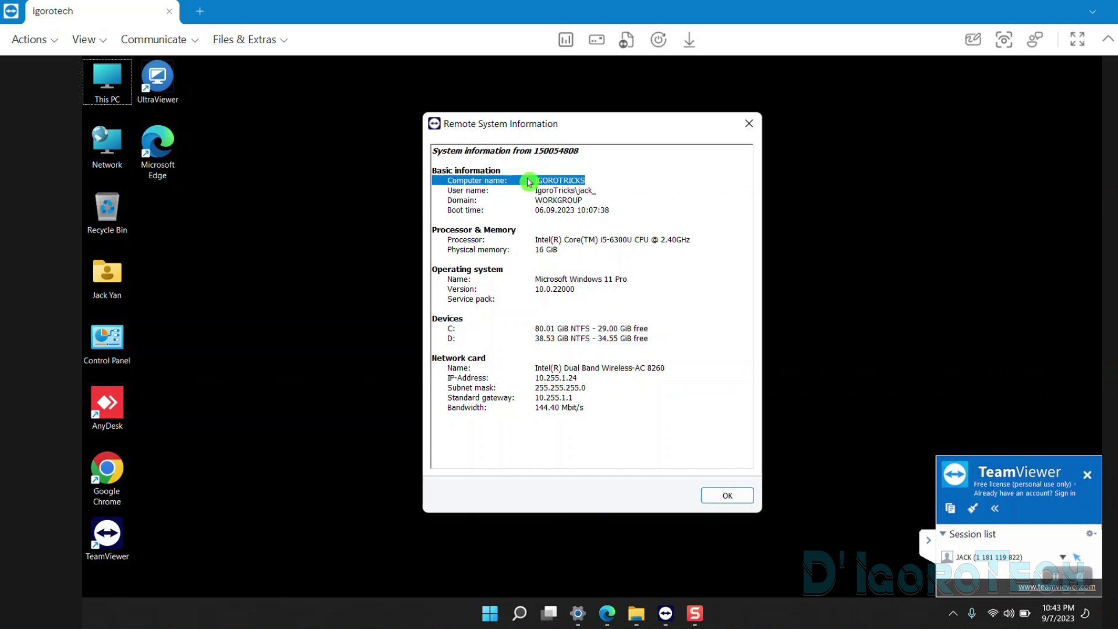
{"action": "left_click", "coordinate": [537, 200]}
{"action": "left_click_drag", "start_coordinate": [536, 211], "coordinate": [623, 212]}
{"action": "left_click", "coordinate": [538, 249]}
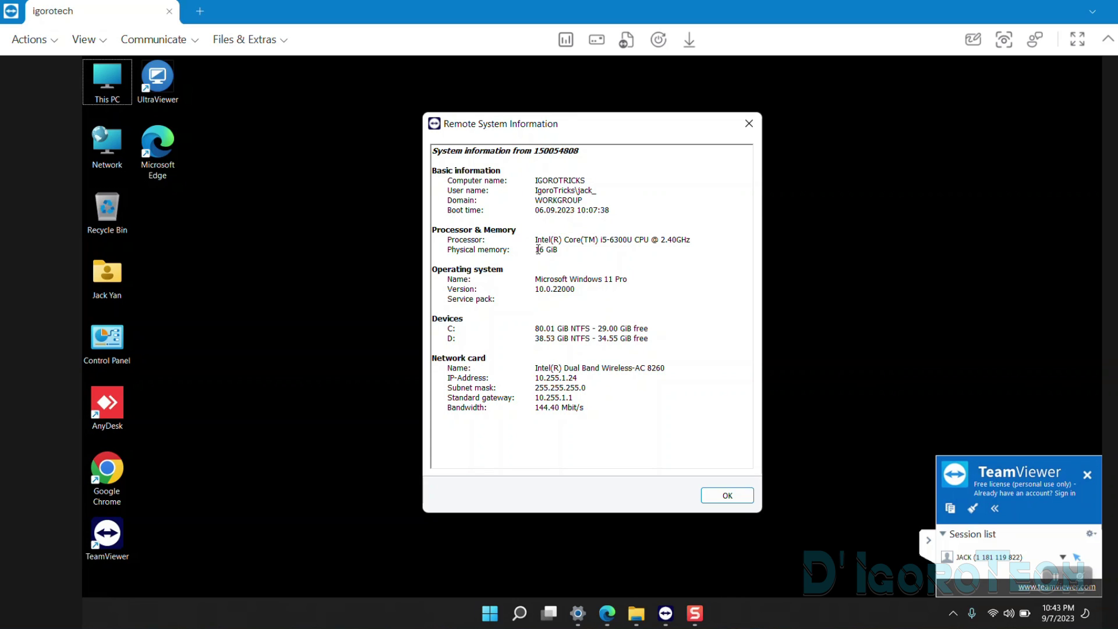
{"action": "left_click", "coordinate": [559, 250]}
{"action": "left_click_drag", "start_coordinate": [569, 279], "coordinate": [514, 292]}
Step: Review the C: and D: drive capacities, network card and IP details, then close
{"action": "left_click", "coordinate": [578, 290]}
{"action": "left_click", "coordinate": [527, 296]}
{"action": "left_click_drag", "start_coordinate": [534, 329], "coordinate": [643, 329]}
{"action": "left_click", "coordinate": [538, 342]}
{"action": "left_click_drag", "start_coordinate": [534, 338], "coordinate": [648, 339]}
{"action": "left_click", "coordinate": [580, 361]}
{"action": "left_click_drag", "start_coordinate": [533, 366], "coordinate": [664, 368]}
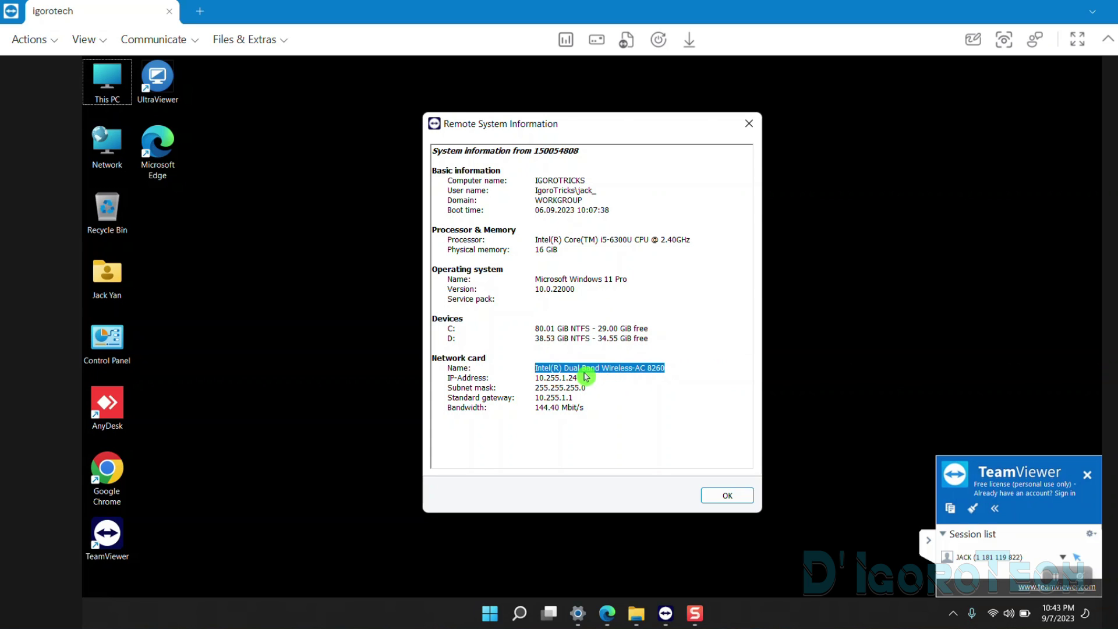
{"action": "left_click_drag", "start_coordinate": [537, 380], "coordinate": [605, 408]}
{"action": "left_click", "coordinate": [725, 495]}
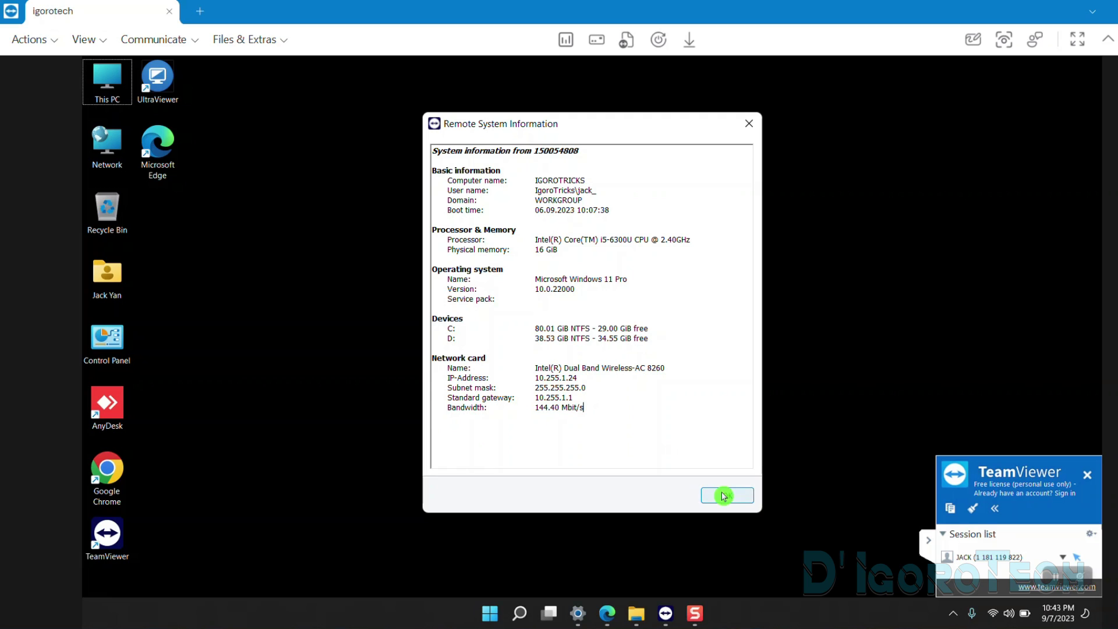
Step: Run a remote update check and acknowledge the up-to-date notice
{"action": "left_click", "coordinate": [44, 41]}
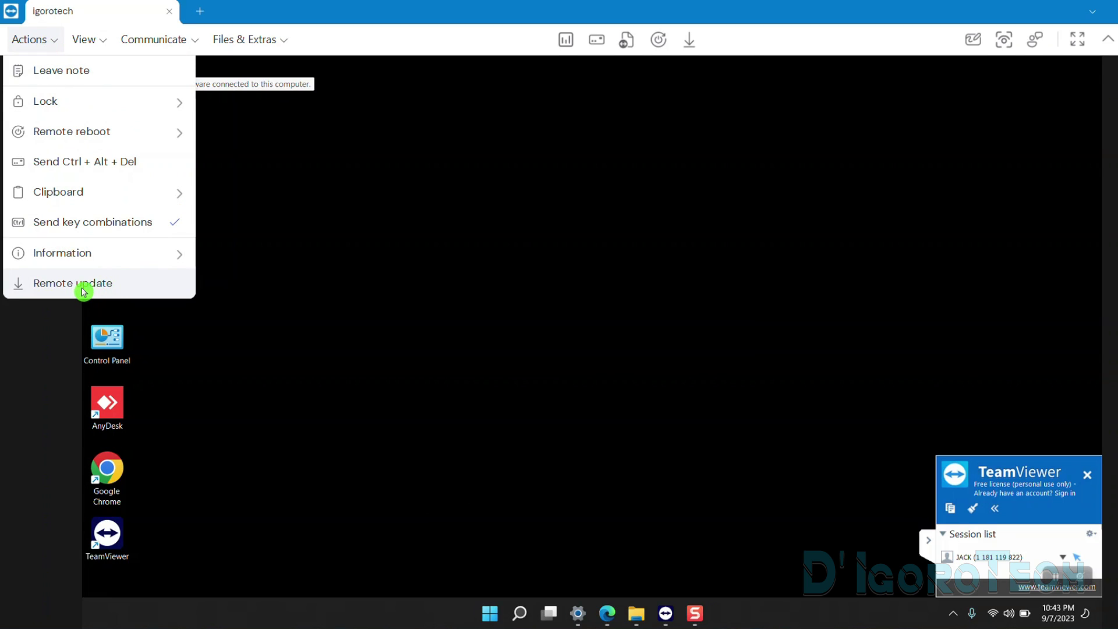
{"action": "left_click", "coordinate": [410, 251]}
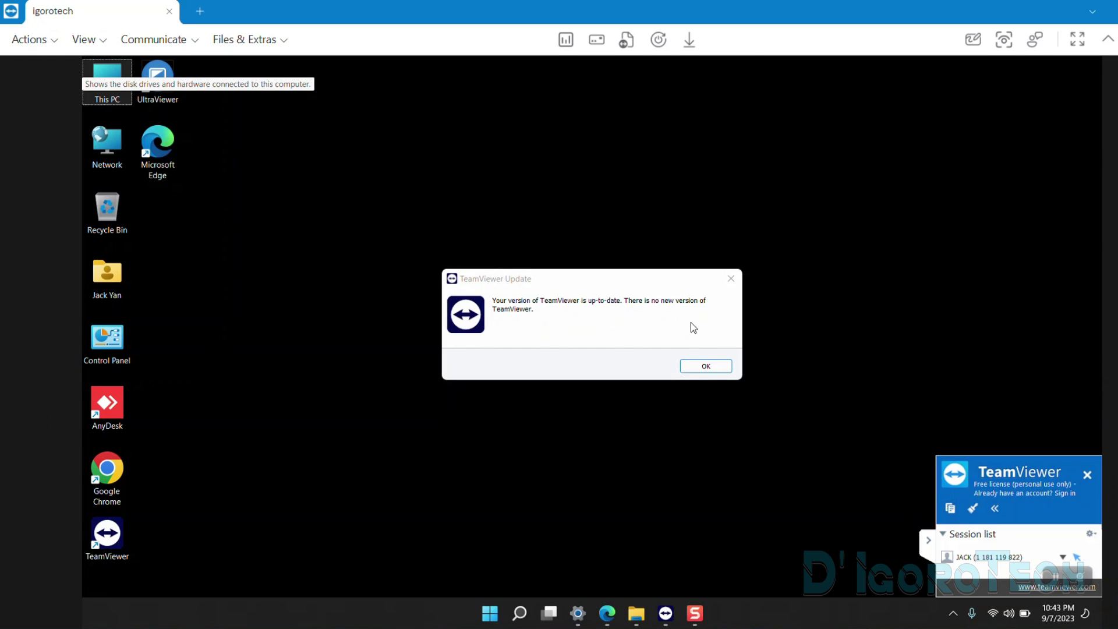
{"action": "left_click", "coordinate": [706, 366]}
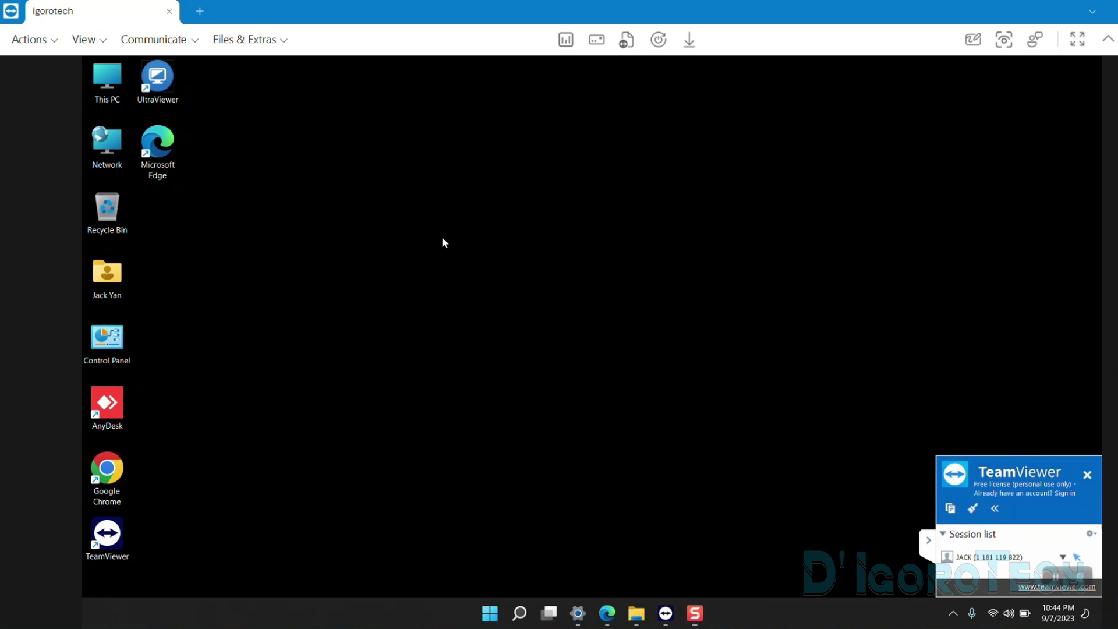
Step: Switch the remote view scaling to Original, then back to Best fit
{"action": "left_click", "coordinate": [81, 40]}
{"action": "mouse_move", "coordinate": [90, 70]}
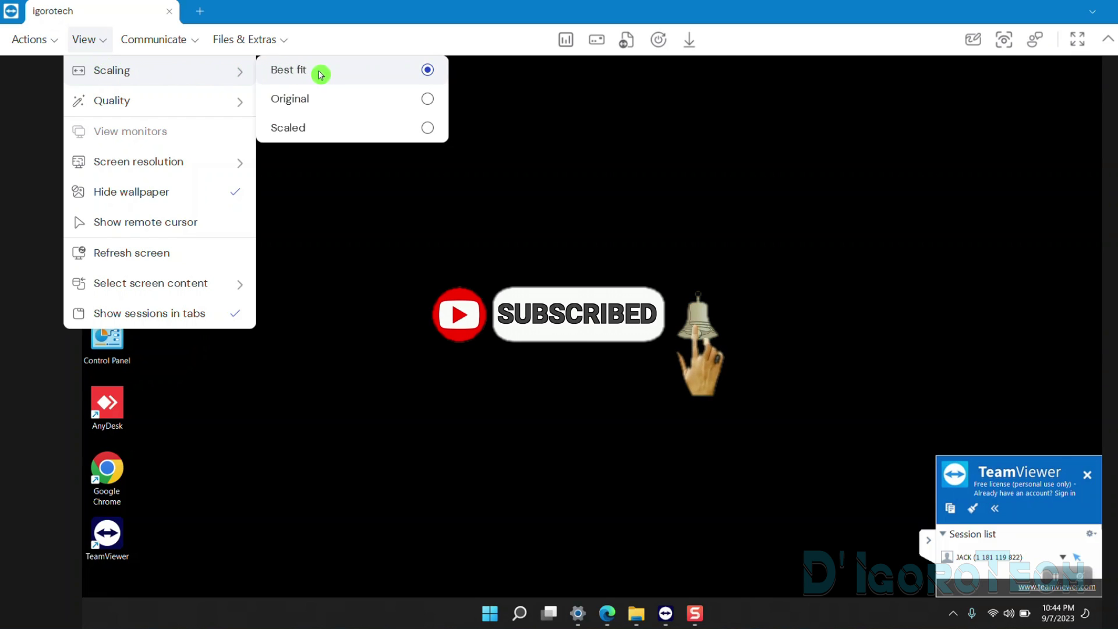
{"action": "key", "text": "Escape"}
{"action": "key", "text": "Escape"}
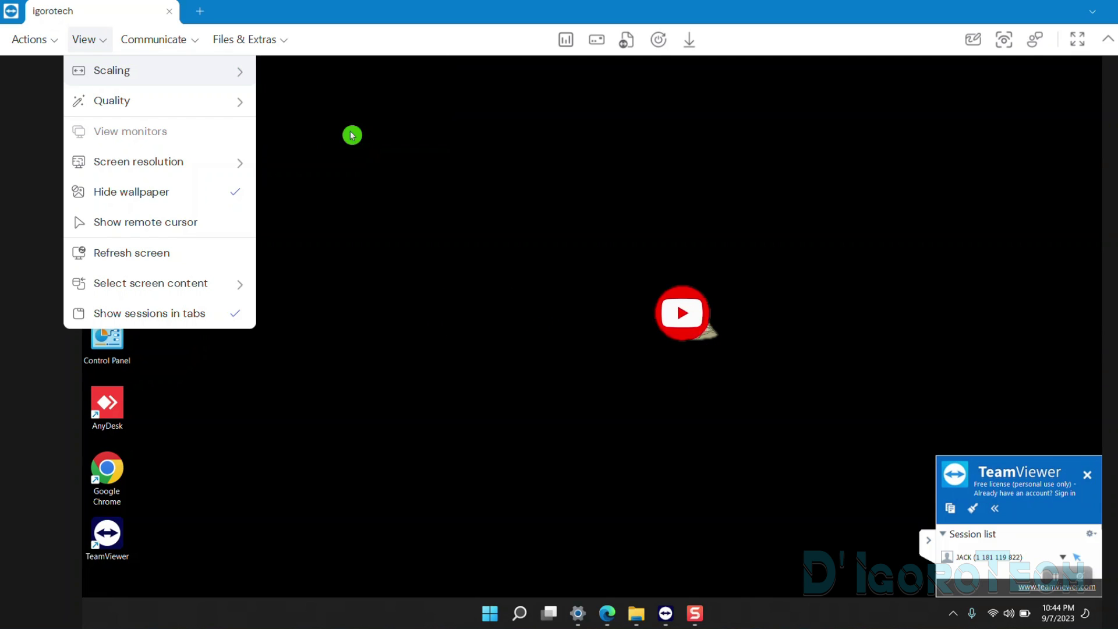
{"action": "left_click", "coordinate": [90, 40]}
{"action": "mouse_move", "coordinate": [88, 70]}
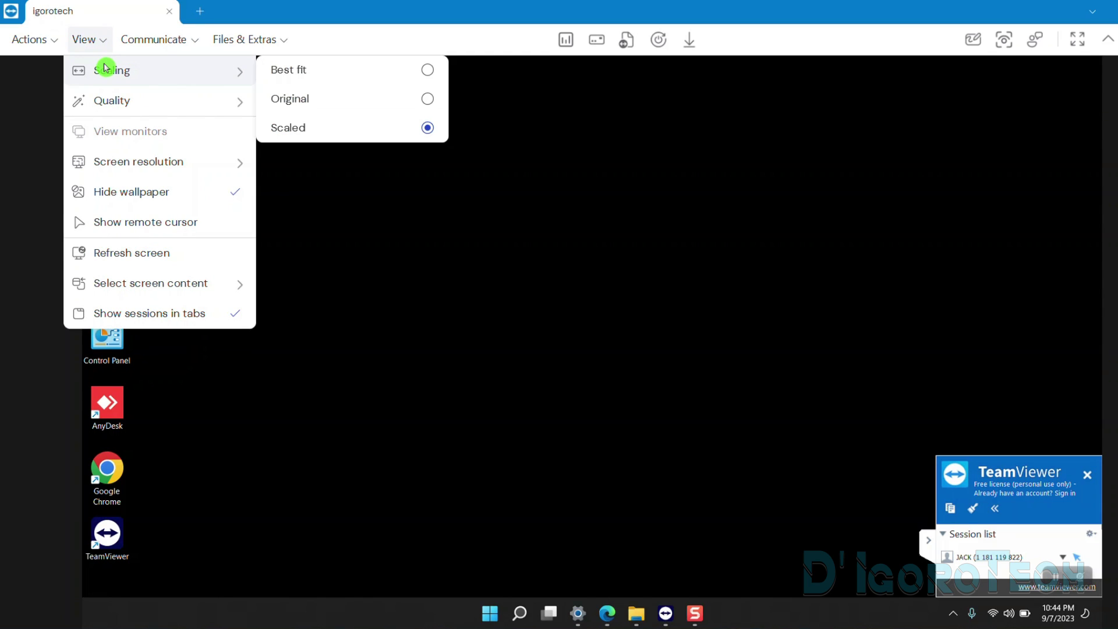
{"action": "left_click", "coordinate": [310, 98]}
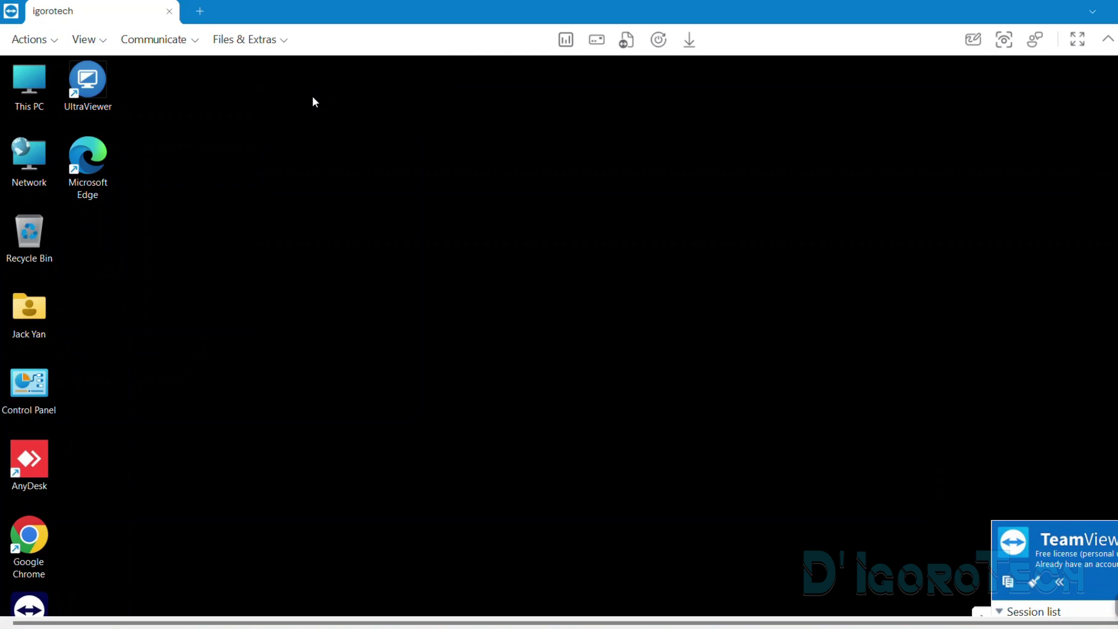
{"action": "left_click", "coordinate": [85, 41]}
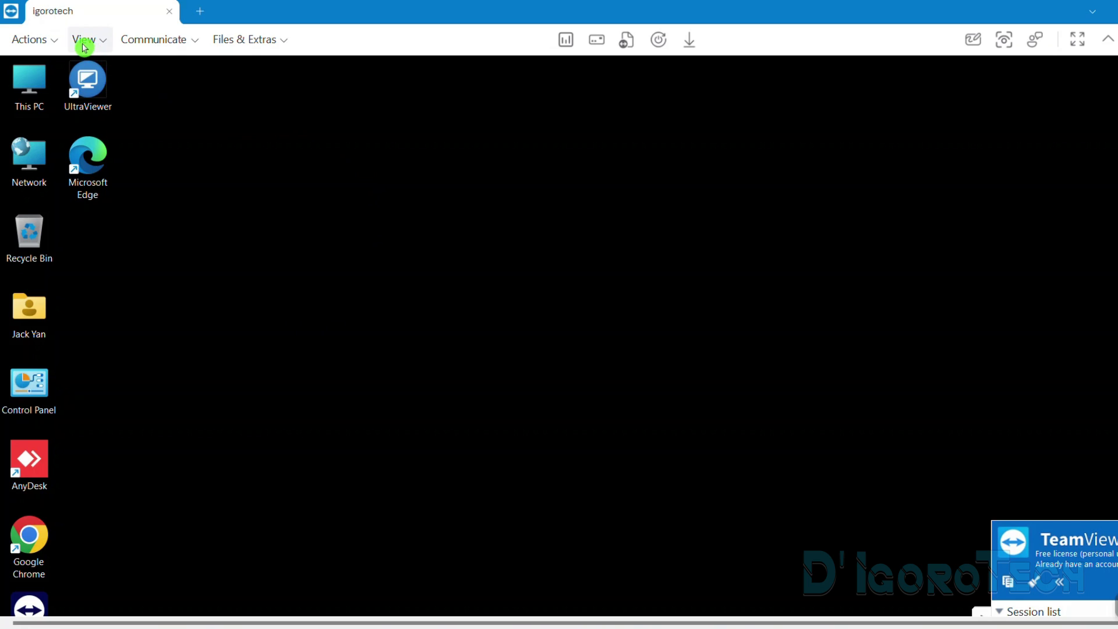
{"action": "mouse_move", "coordinate": [117, 71]}
{"action": "left_click", "coordinate": [287, 71]}
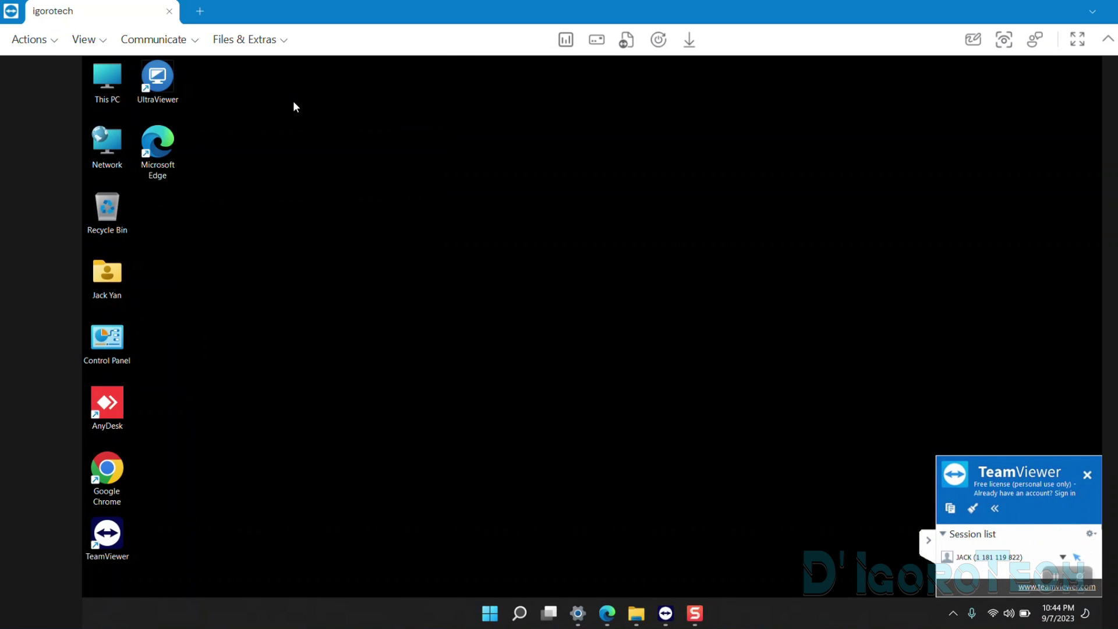
Step: Set the remote screen to a lower resolution, then restore Optimal resolution
{"action": "left_click", "coordinate": [85, 40]}
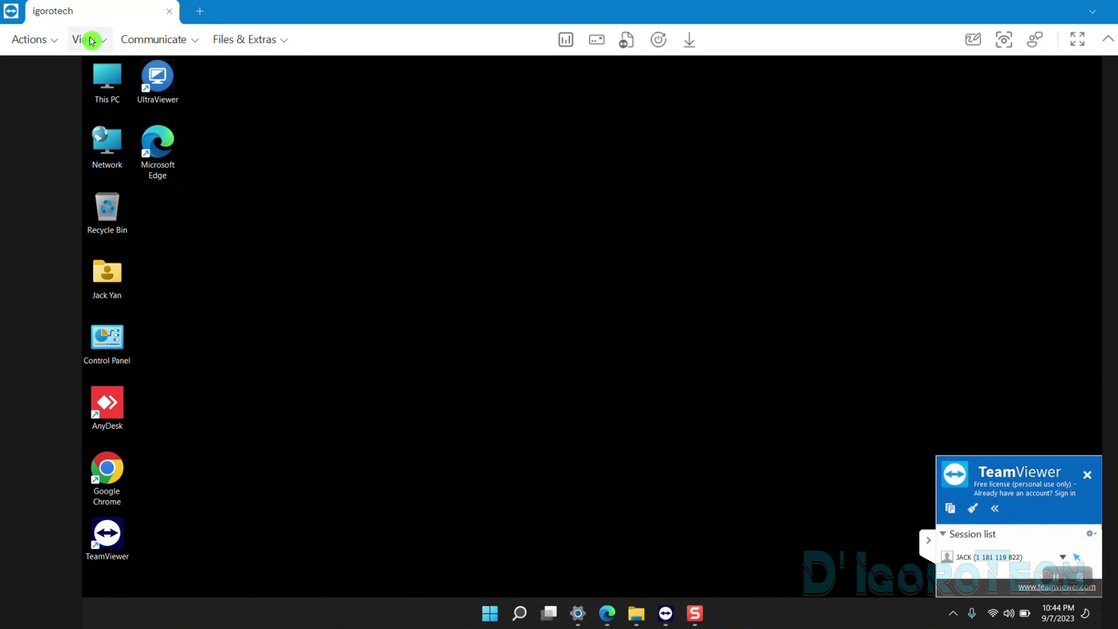
{"action": "mouse_move", "coordinate": [128, 102]}
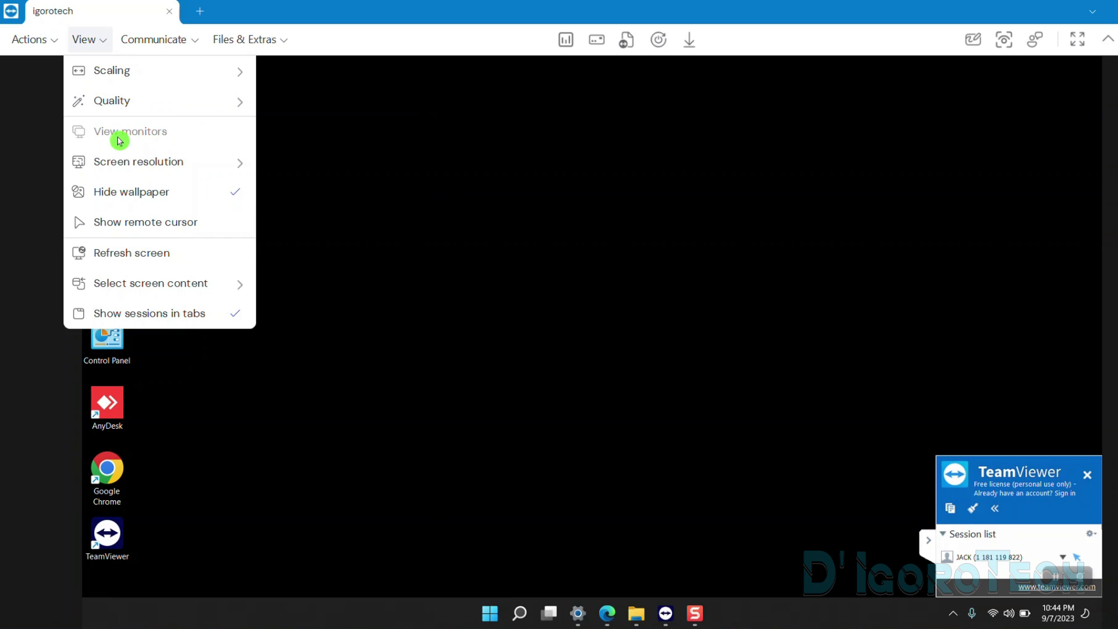
{"action": "mouse_move", "coordinate": [147, 164]}
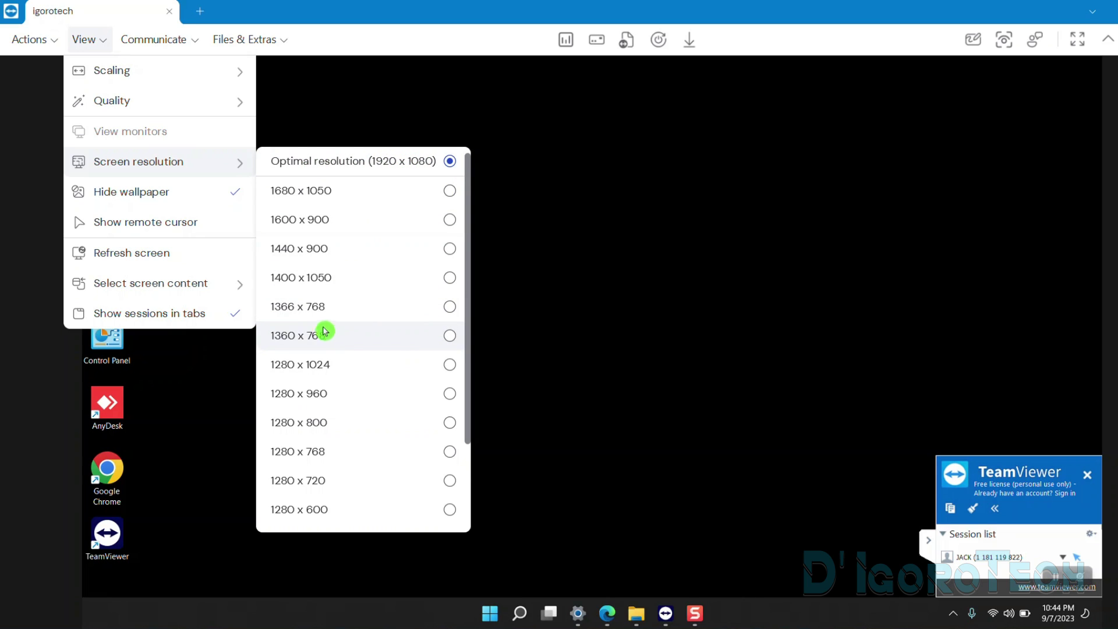
{"action": "left_click", "coordinate": [361, 297]}
{"action": "left_click", "coordinate": [84, 39]}
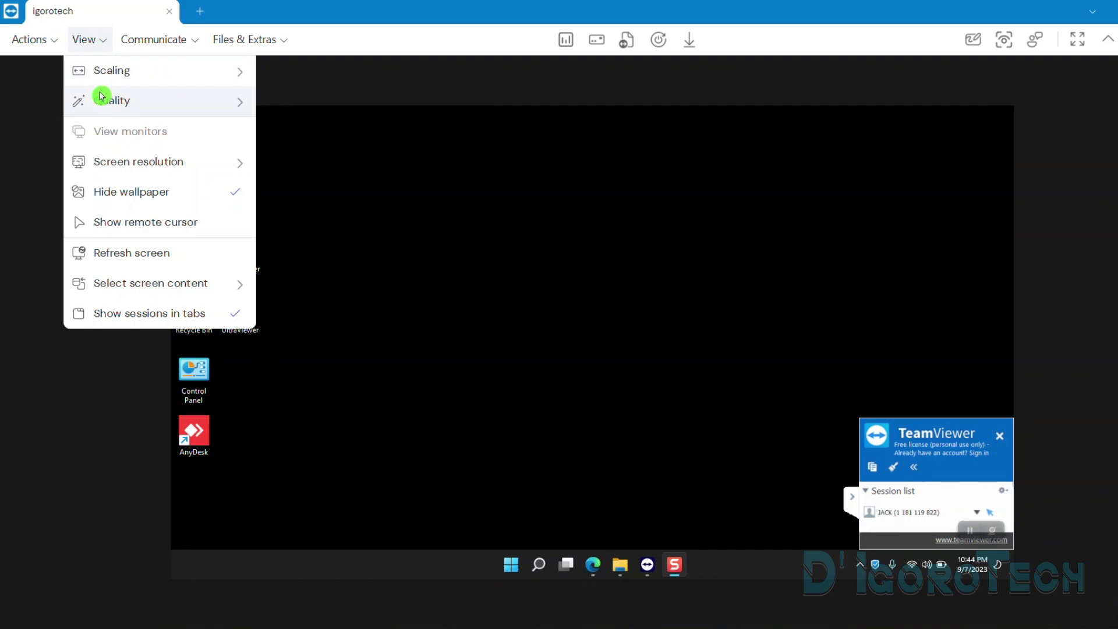
{"action": "mouse_move", "coordinate": [200, 165]}
{"action": "left_click", "coordinate": [369, 162]}
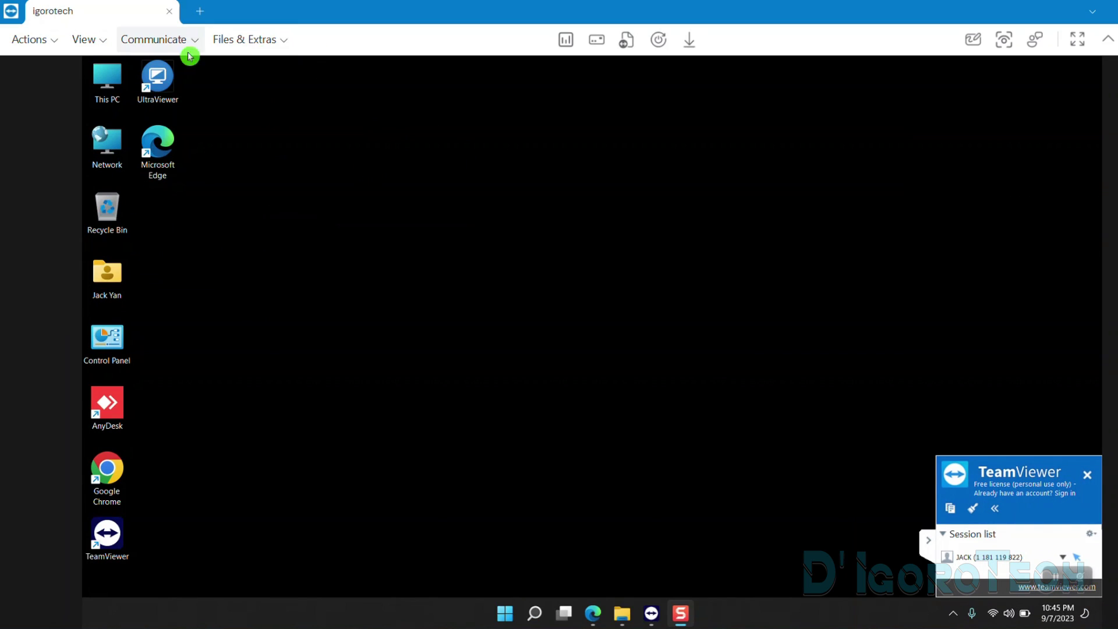
{"action": "left_click", "coordinate": [83, 39]}
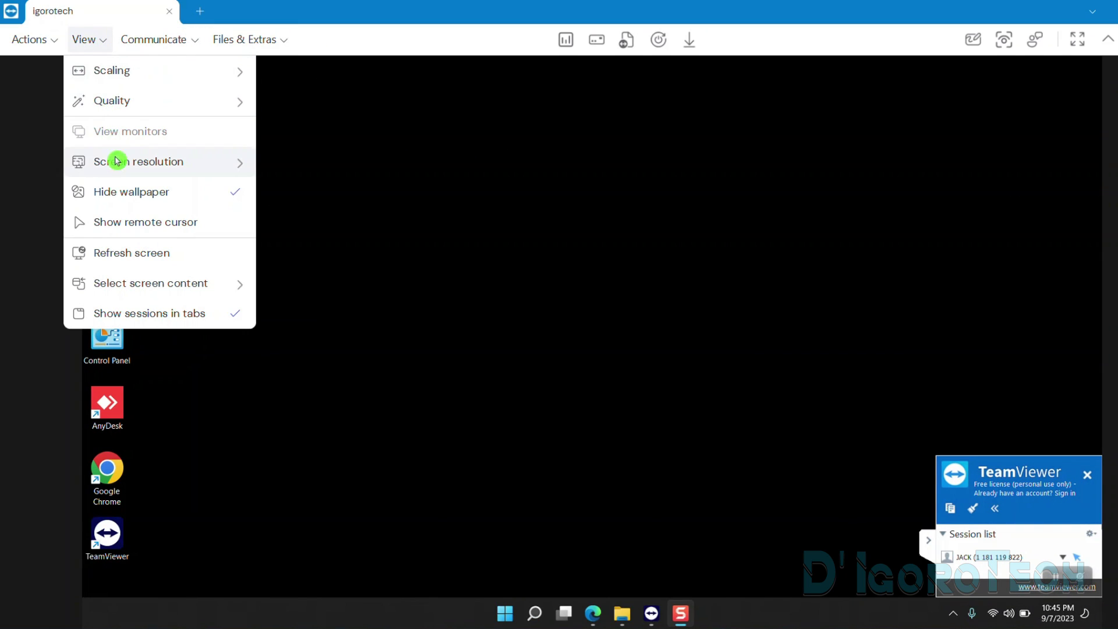
{"action": "left_click", "coordinate": [225, 191]}
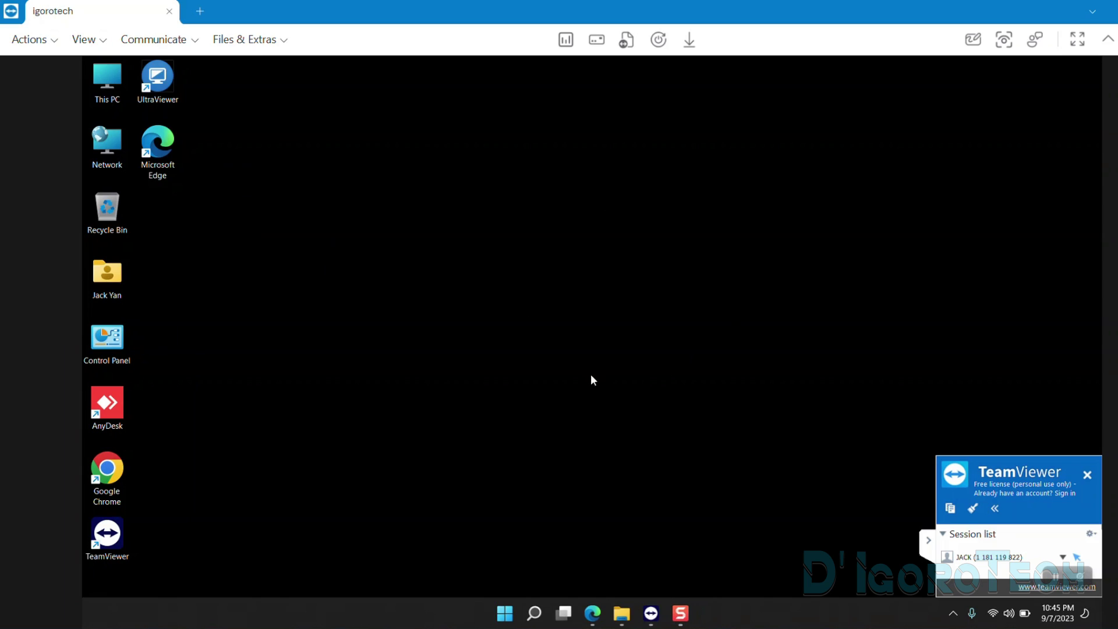
Step: Collapse the session panel and turn off Hide wallpaper to show the remote wallpaper
{"action": "left_click", "coordinate": [929, 539]}
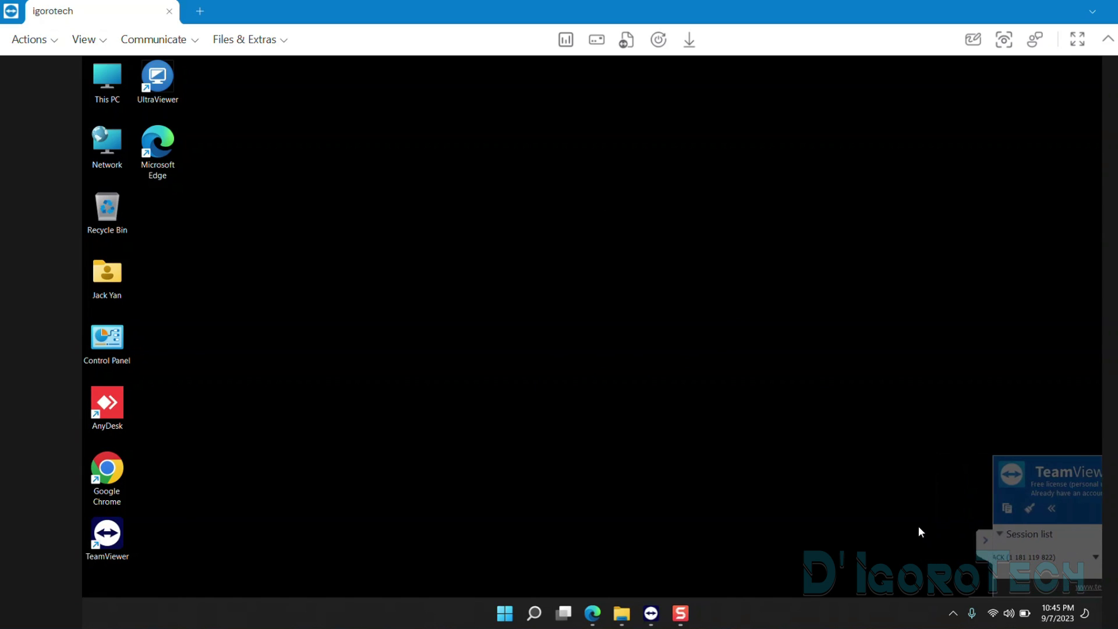
{"action": "left_click", "coordinate": [83, 41]}
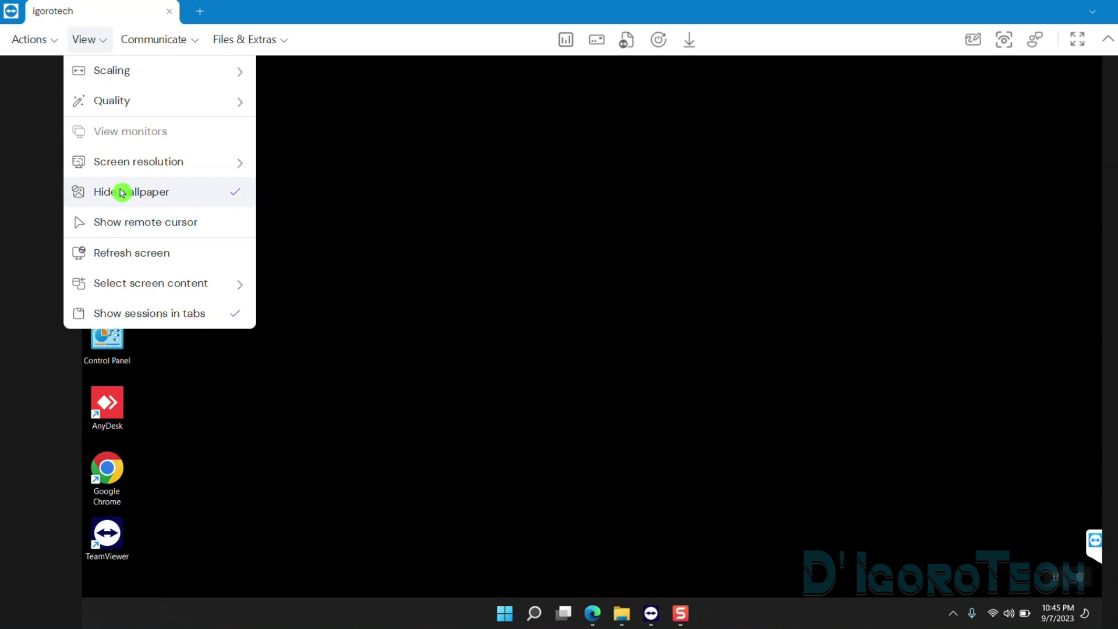
{"action": "left_click", "coordinate": [181, 201]}
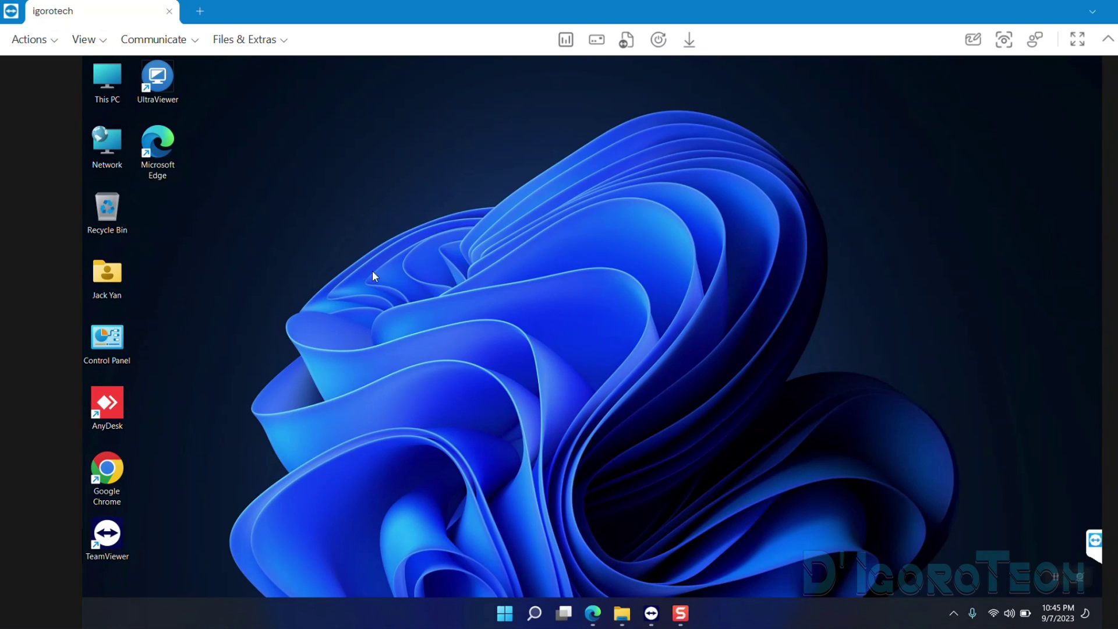
{"action": "left_click", "coordinate": [196, 41]}
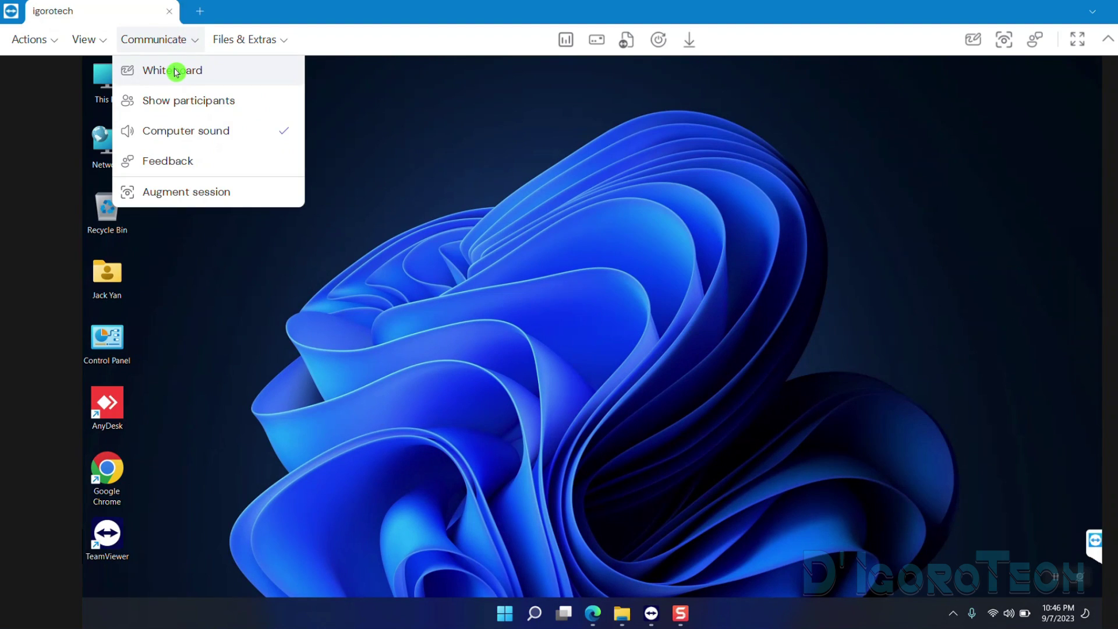
Step: On the Whiteboard, write Hi with the pen and a green Hello with the highlighter
{"action": "left_click", "coordinate": [176, 72]}
{"action": "mouse_move", "coordinate": [150, 145]}
{"action": "left_mouse_down"}
{"action": "mouse_move", "coordinate": [152, 222]}
{"action": "mouse_move", "coordinate": [175, 209]}
{"action": "mouse_move", "coordinate": [175, 193]}
{"action": "left_mouse_up"}
{"action": "left_click_drag", "start_coordinate": [186, 180], "coordinate": [193, 209]}
{"action": "left_click", "coordinate": [977, 157]}
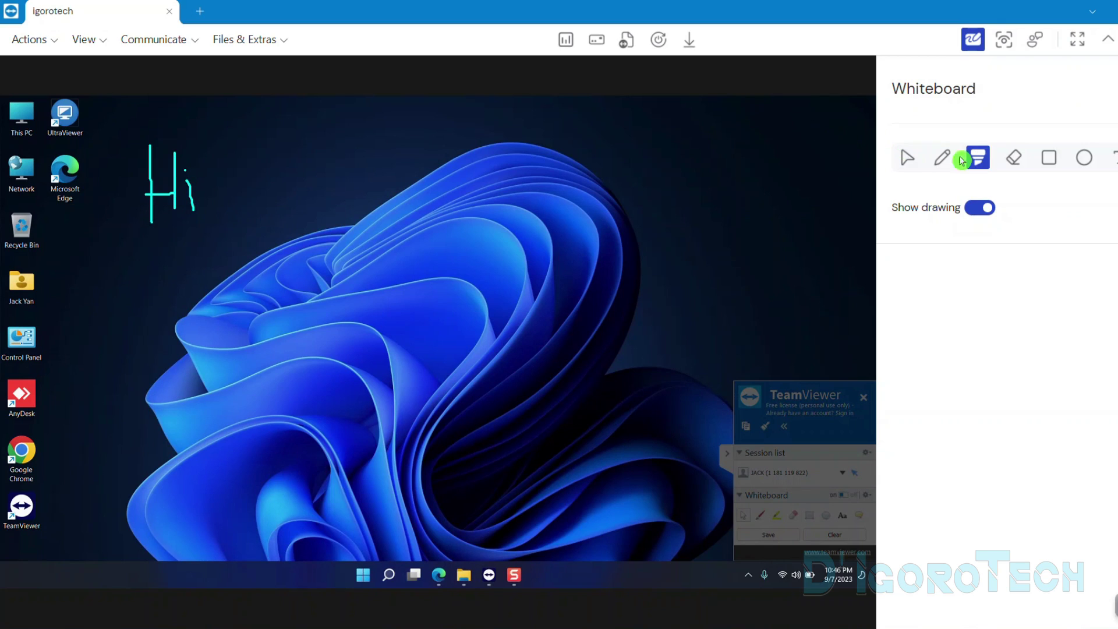
{"action": "left_click_drag", "start_coordinate": [268, 154], "coordinate": [272, 204]}
{"action": "mouse_move", "coordinate": [291, 143]}
{"action": "left_mouse_down"}
{"action": "mouse_move", "coordinate": [297, 204]}
{"action": "mouse_move", "coordinate": [294, 181]}
{"action": "left_mouse_up"}
{"action": "left_click_drag", "start_coordinate": [312, 185], "coordinate": [350, 199]}
{"action": "left_click_drag", "start_coordinate": [360, 136], "coordinate": [368, 207]}
{"action": "left_click_drag", "start_coordinate": [375, 136], "coordinate": [388, 218]}
{"action": "left_click_drag", "start_coordinate": [434, 171], "coordinate": [438, 178]}
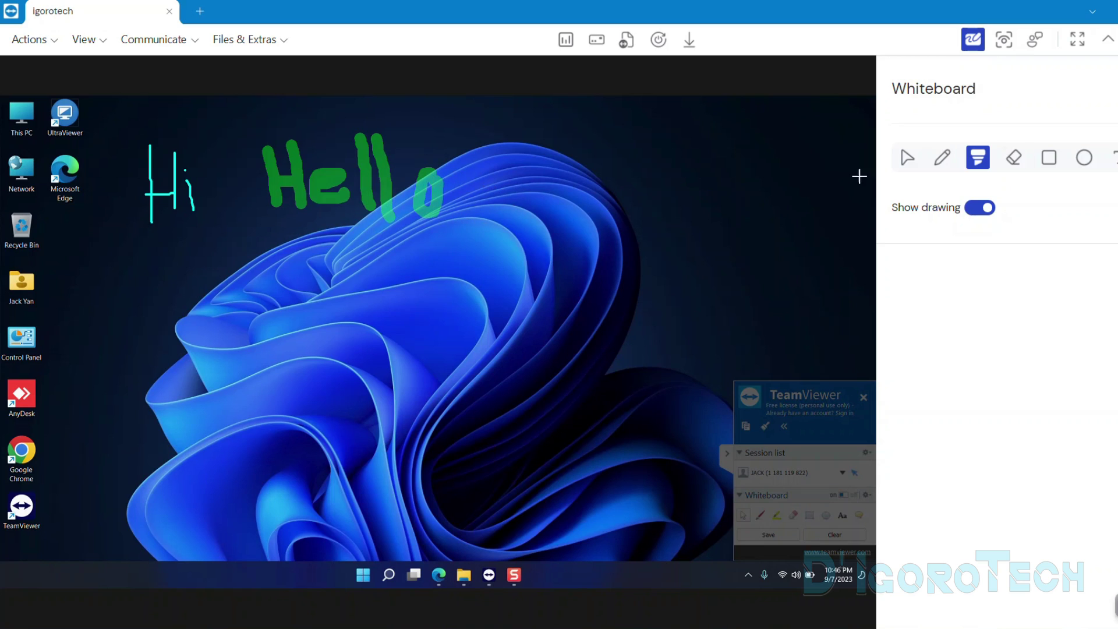
Step: Draw an orange rectangle and a text annotation, then close the whiteboard to clear them
{"action": "left_click", "coordinate": [1048, 157]}
{"action": "mouse_move", "coordinate": [174, 295]}
{"action": "left_mouse_down"}
{"action": "mouse_move", "coordinate": [372, 341]}
{"action": "mouse_move", "coordinate": [535, 353]}
{"action": "left_mouse_up"}
{"action": "left_click", "coordinate": [1083, 157]}
{"action": "left_click", "coordinate": [1113, 157]}
{"action": "left_click", "coordinate": [205, 396]}
{"action": "type", "text": "igorotech"}
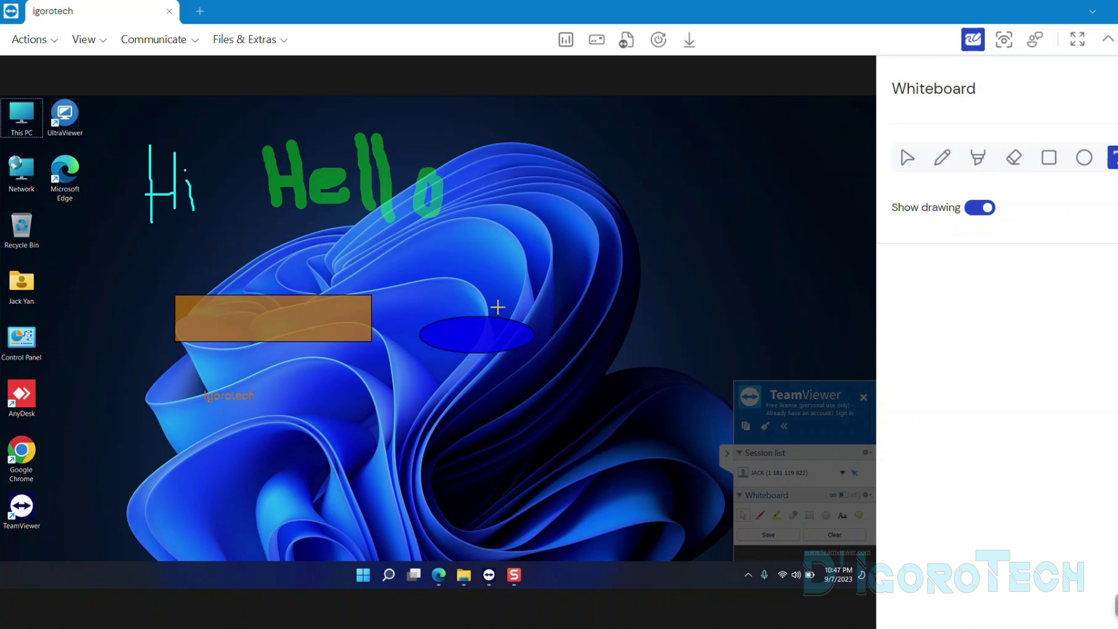
{"action": "left_click", "coordinate": [972, 39]}
{"action": "left_click", "coordinate": [173, 45]}
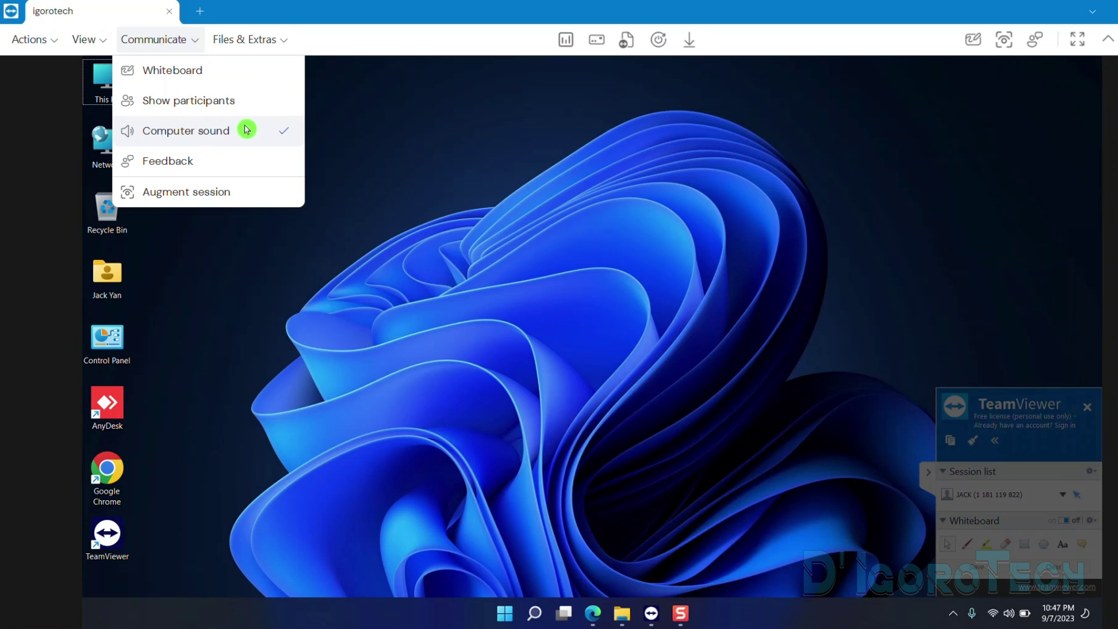
{"action": "left_click", "coordinate": [249, 132]}
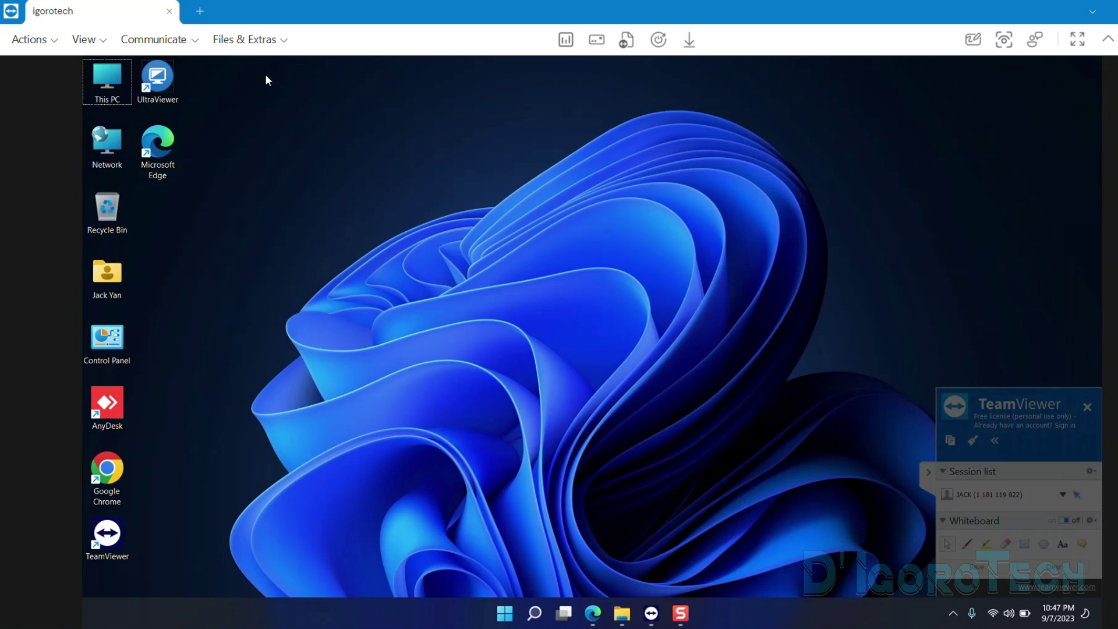
Step: Send I'm here.txt from the local Desktop to the remote Desktop via File transfer
{"action": "left_click", "coordinate": [242, 41]}
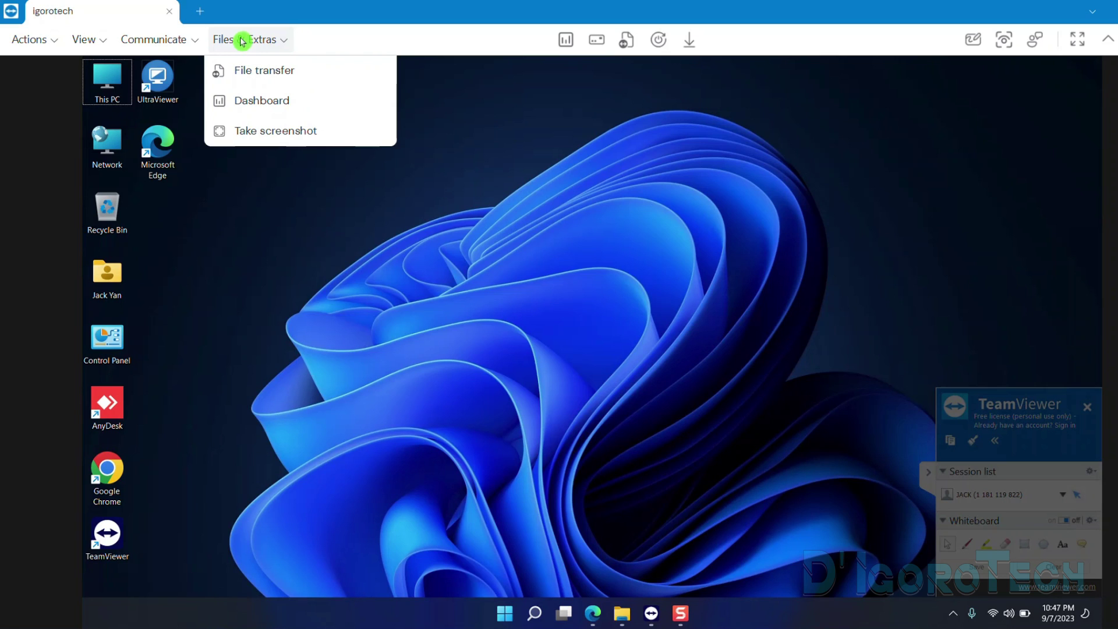
{"action": "left_click", "coordinate": [273, 73]}
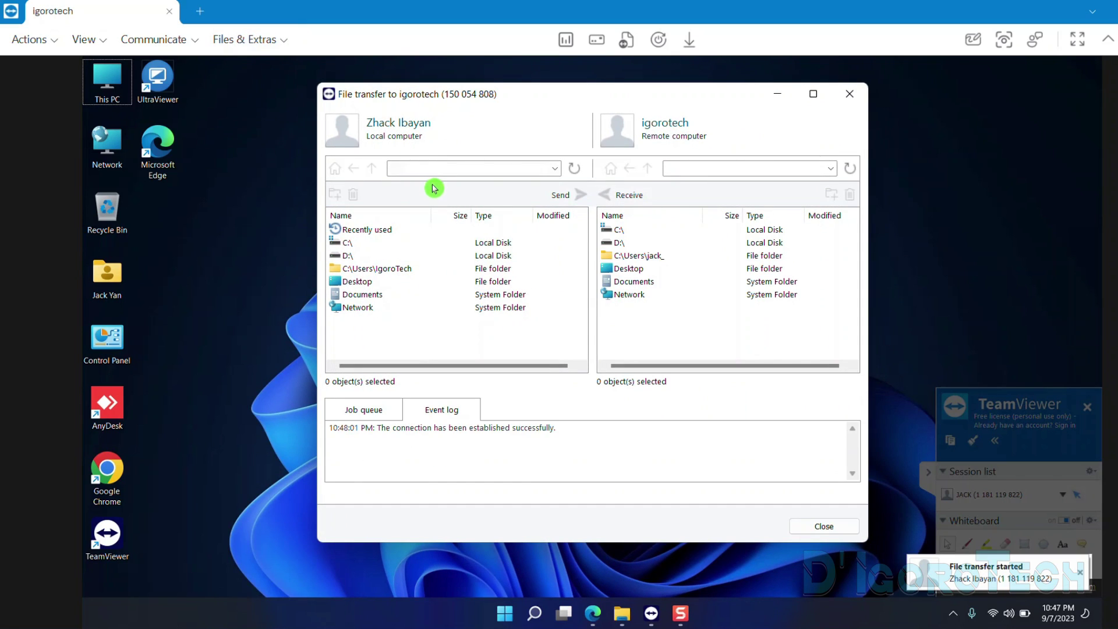
{"action": "double_click", "coordinate": [384, 283]}
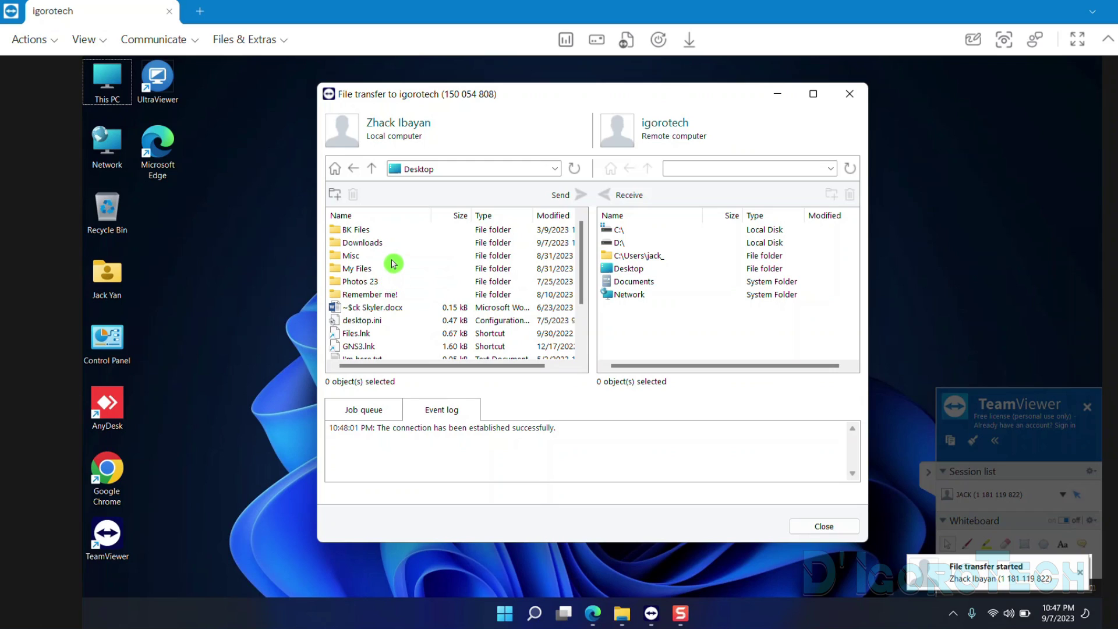
{"action": "scroll", "coordinate": [424, 326], "scroll_direction": "down", "scroll_amount": 2}
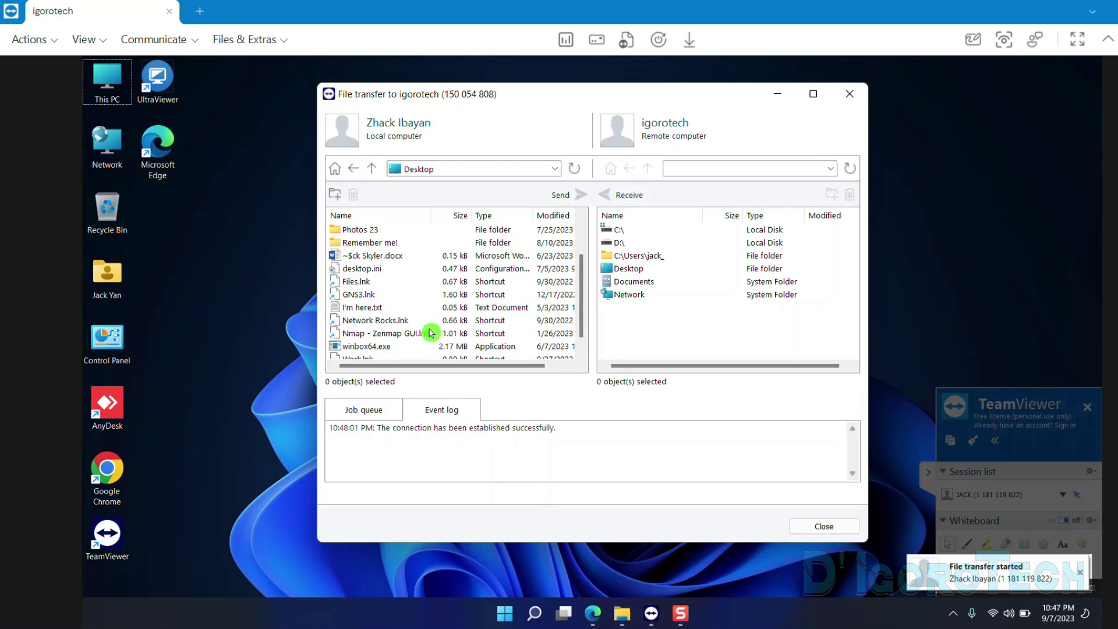
{"action": "left_click", "coordinate": [384, 307]}
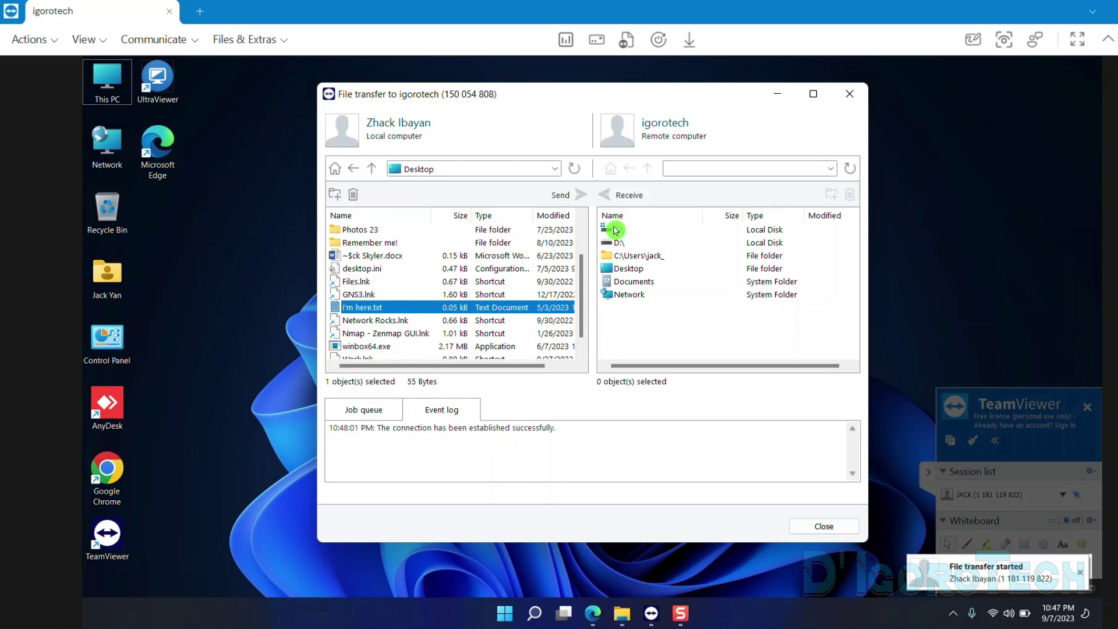
{"action": "double_click", "coordinate": [630, 272]}
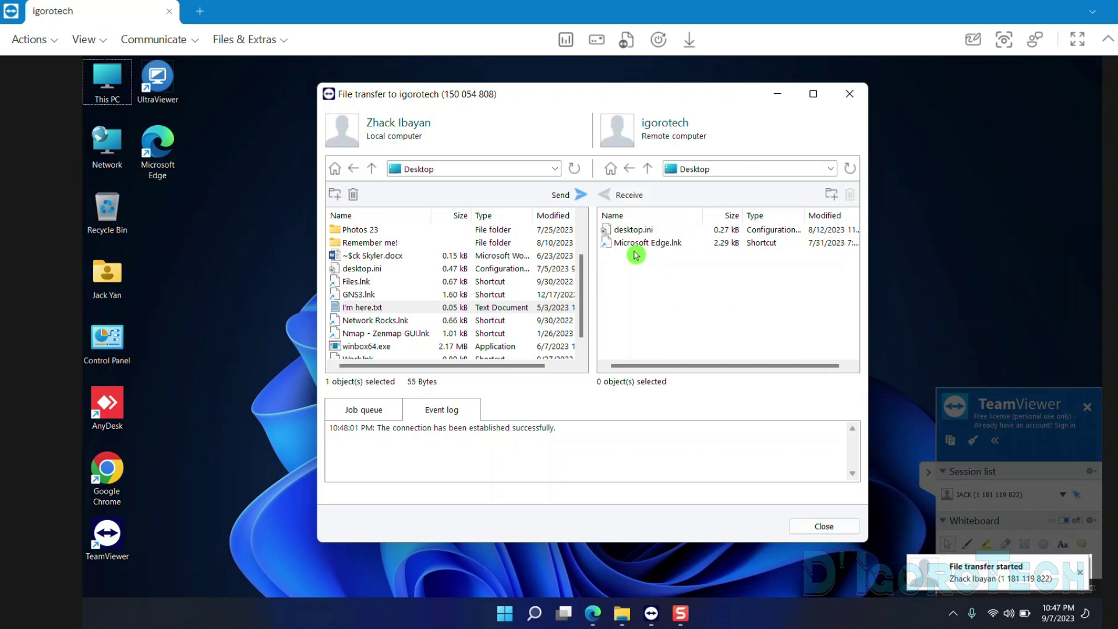
{"action": "left_click", "coordinate": [582, 195]}
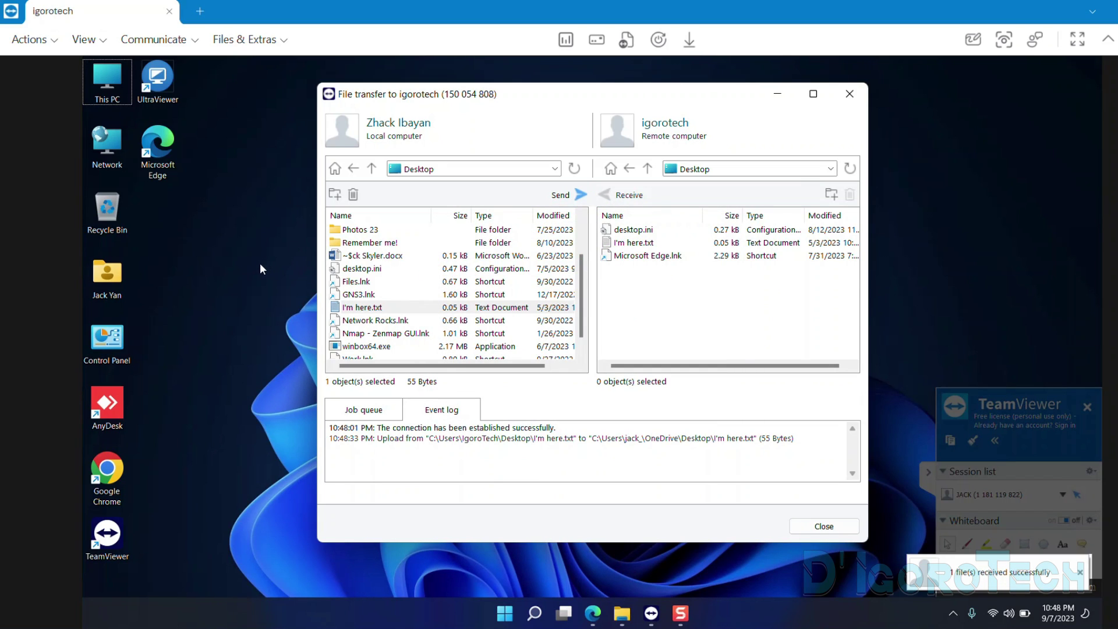
{"action": "key", "text": "alt+F4"}
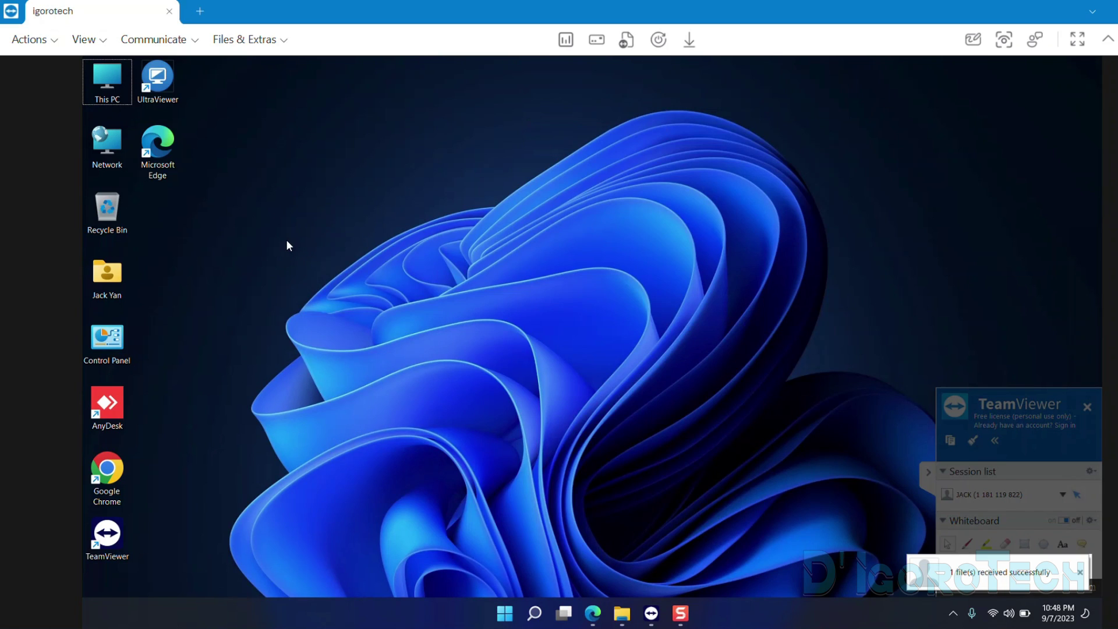
Step: Refresh the remote desktop so I'm here.txt appears, and select it
{"action": "right_click", "coordinate": [285, 239]}
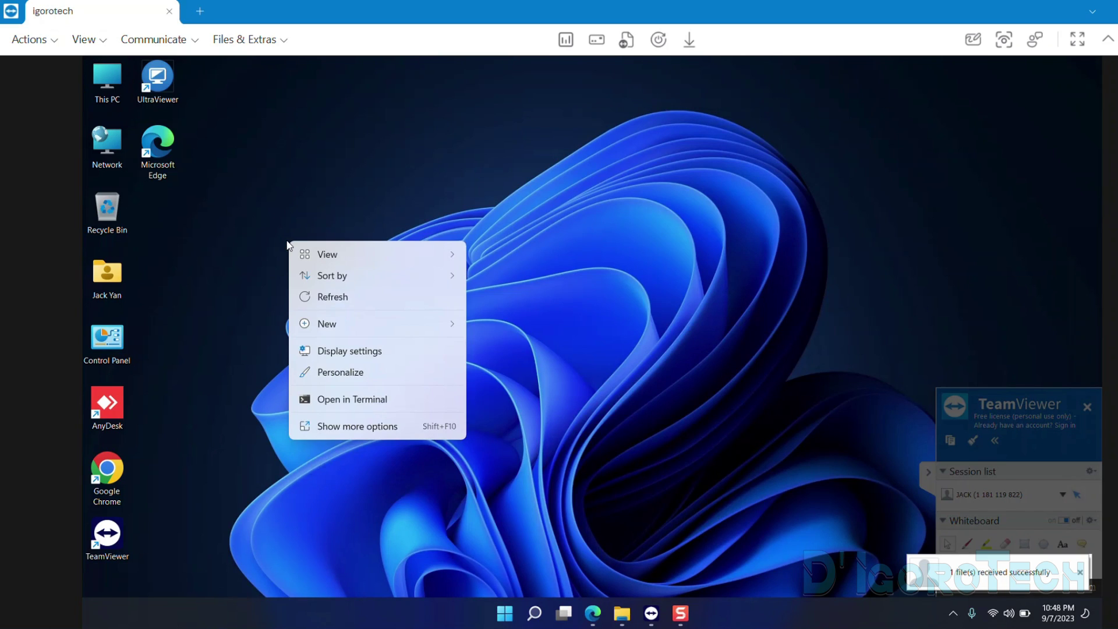
{"action": "left_click", "coordinate": [355, 297]}
{"action": "left_click", "coordinate": [161, 224]}
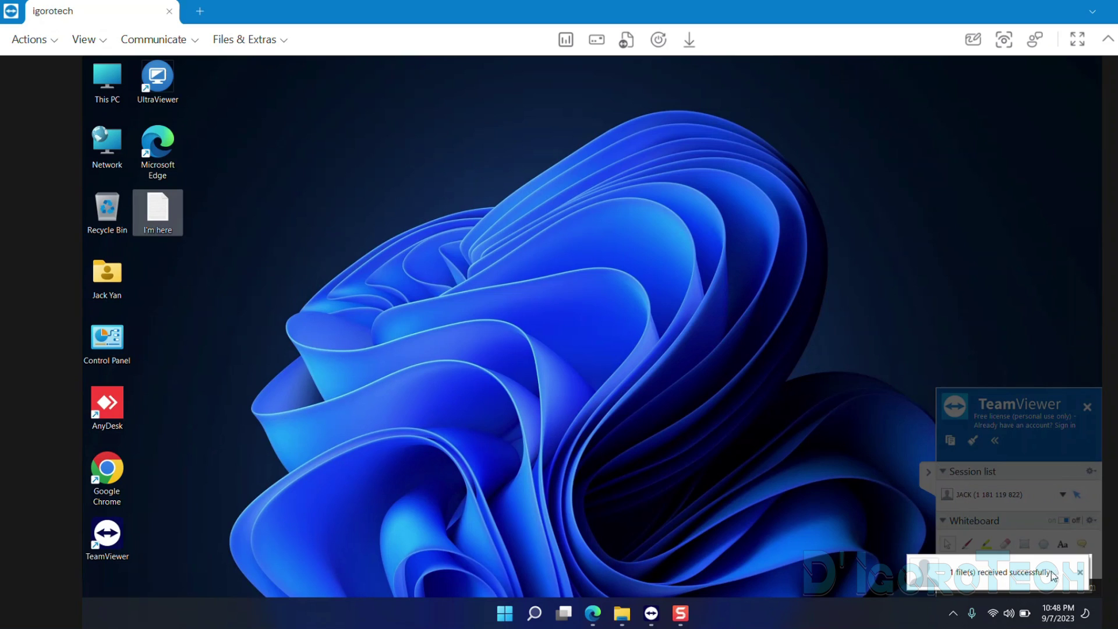
{"action": "left_click", "coordinate": [1081, 572]}
{"action": "left_click", "coordinate": [249, 39]}
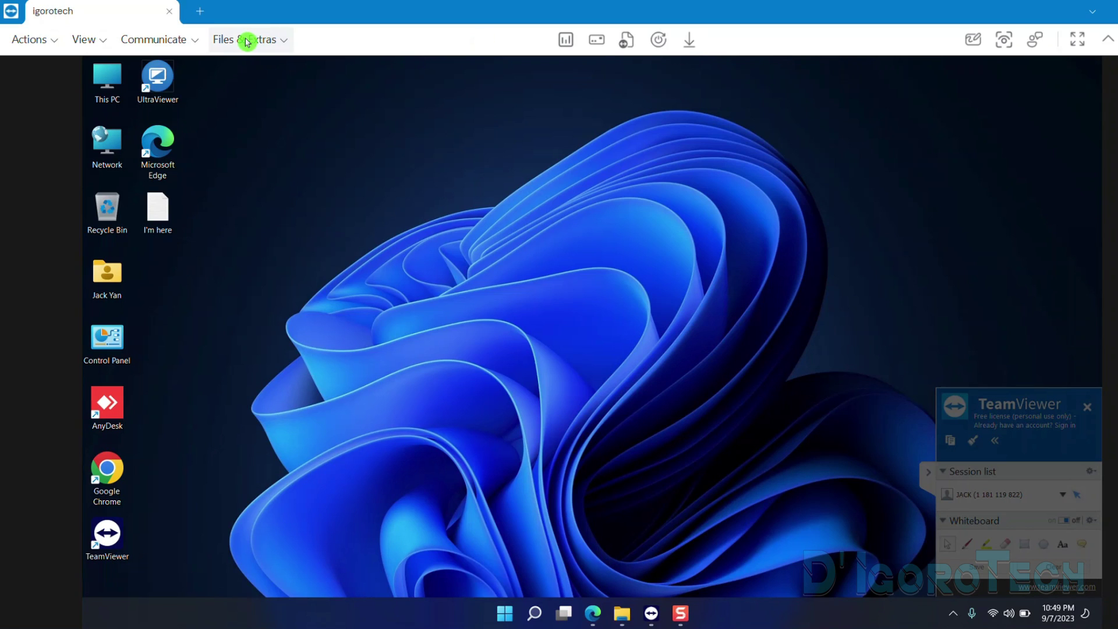
{"action": "left_click", "coordinate": [245, 103]}
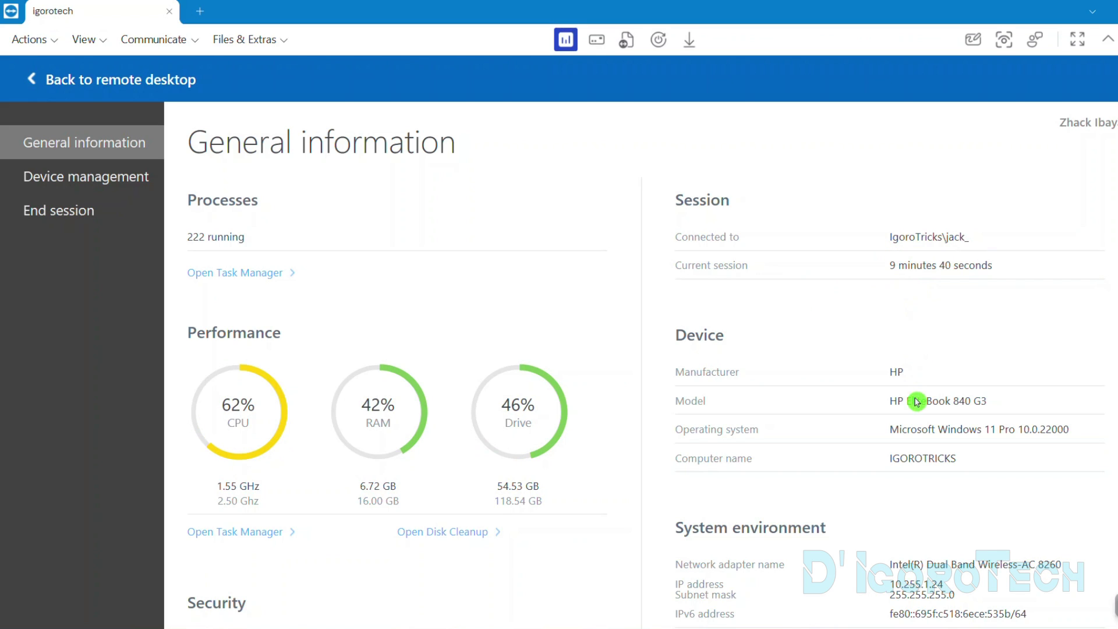
{"action": "scroll", "coordinate": [925, 442], "scroll_direction": "down", "scroll_amount": 1}
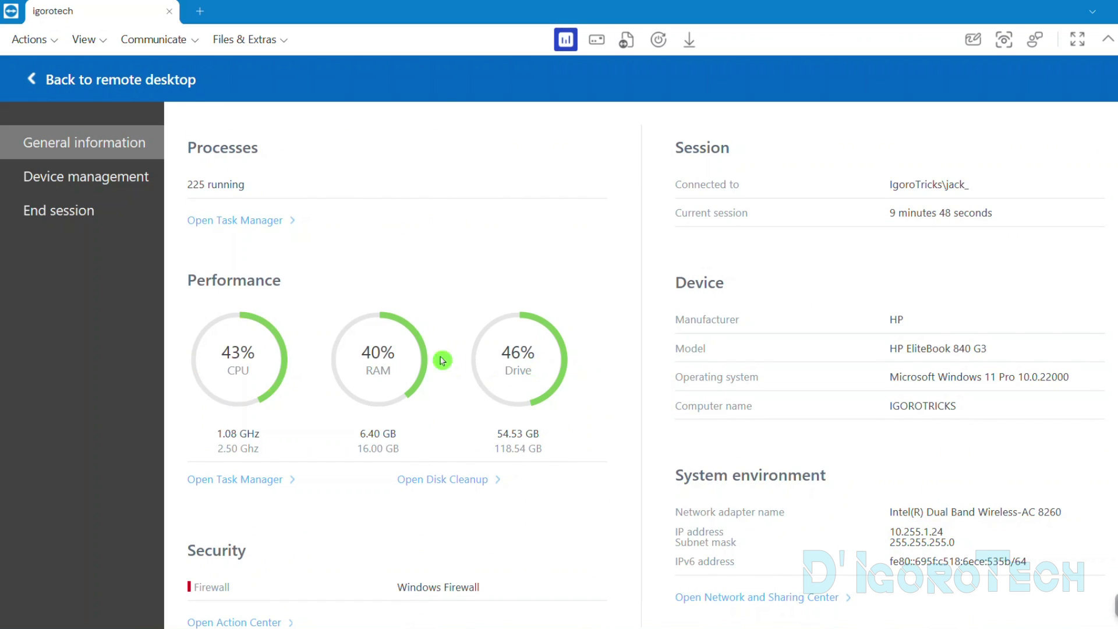
{"action": "scroll", "coordinate": [431, 360], "scroll_direction": "up", "scroll_amount": 1}
{"action": "left_click", "coordinate": [87, 78]}
{"action": "left_click", "coordinate": [252, 39]}
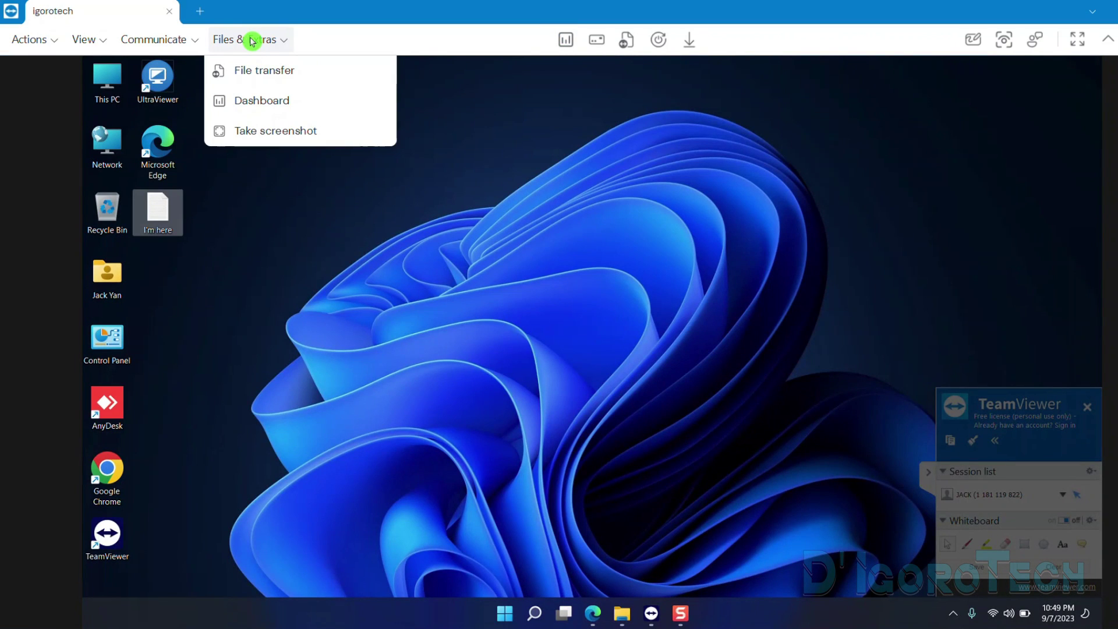
Step: Save a remote screen capture as 'screenshot remote' PNG in the Desktop folder
{"action": "left_click", "coordinate": [270, 131]}
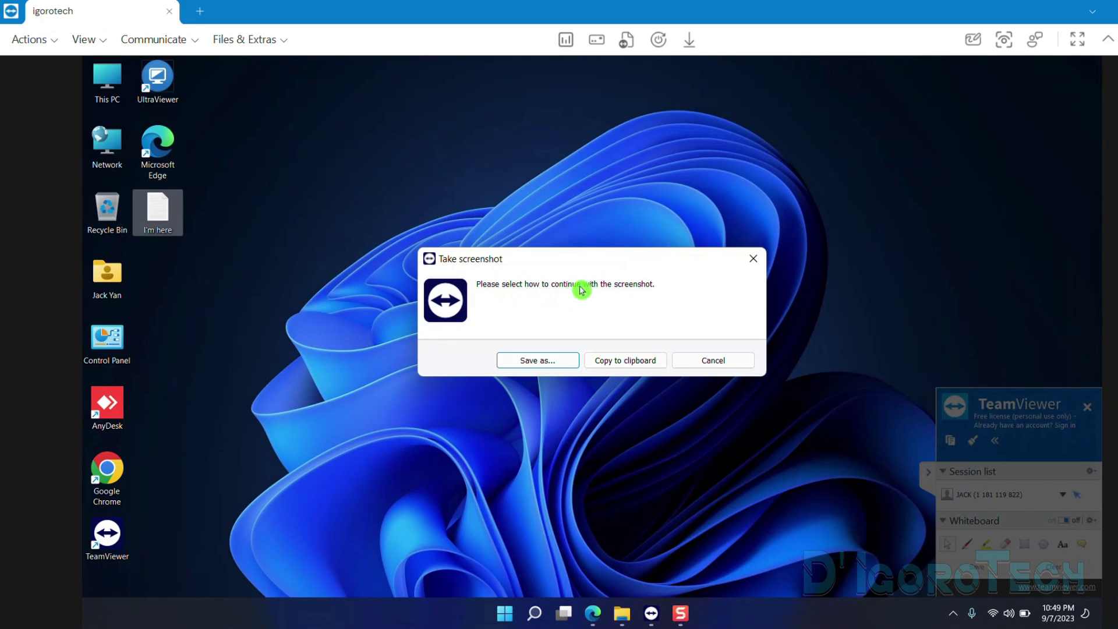
{"action": "left_click", "coordinate": [538, 360]}
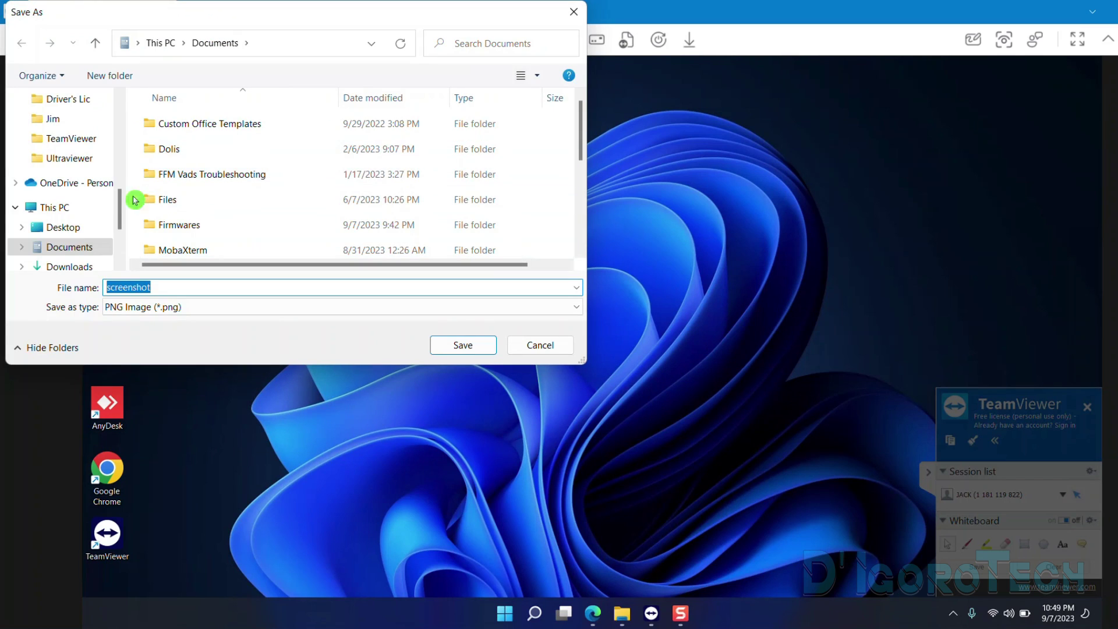
{"action": "left_click", "coordinate": [183, 281]}
{"action": "type", "text": "remote"}
{"action": "left_click", "coordinate": [65, 227]}
{"action": "left_click", "coordinate": [483, 349]}
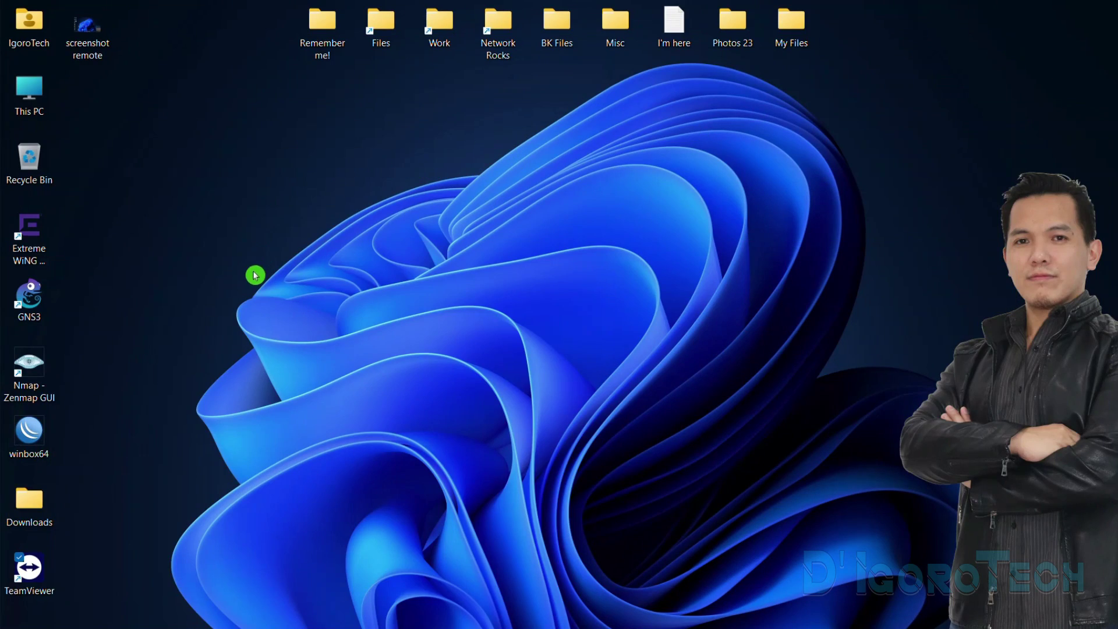
Step: Open screenshot remote.png from the desktop in Photos, then close it
{"action": "double_click", "coordinate": [87, 28]}
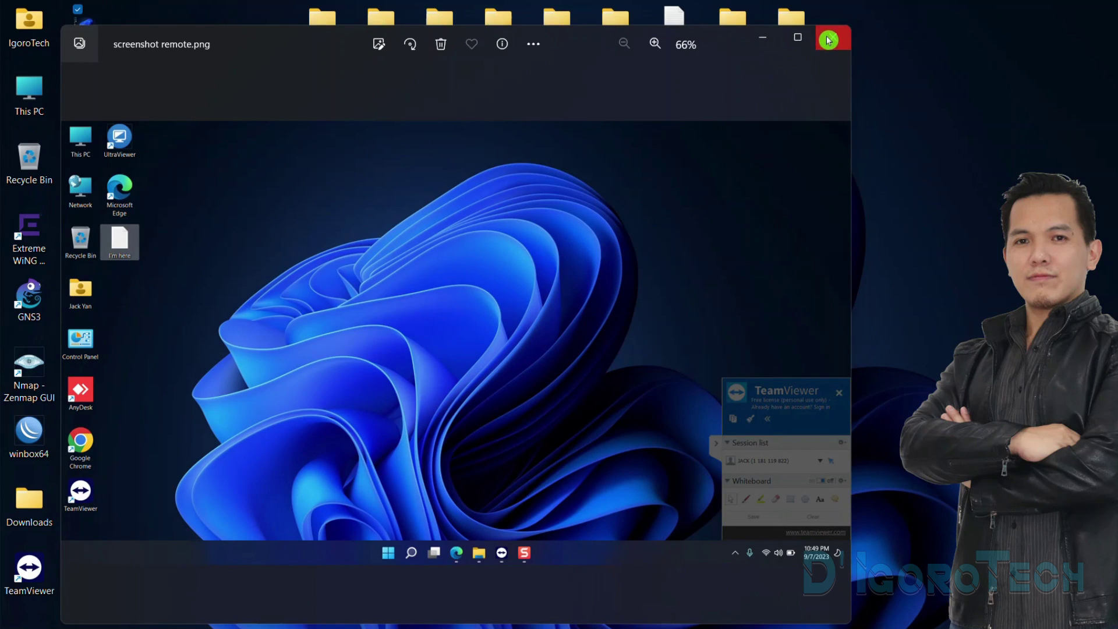
{"action": "left_click", "coordinate": [829, 38]}
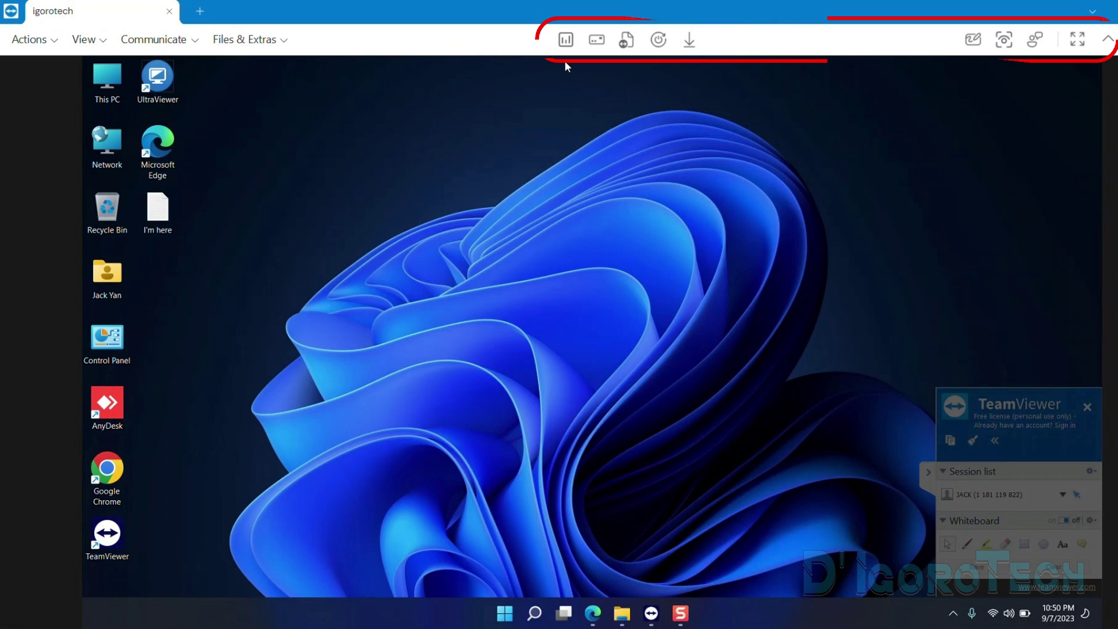
Step: Open the remote device dashboard, then raise and dismiss the remote Windows security screen
{"action": "left_click", "coordinate": [565, 45]}
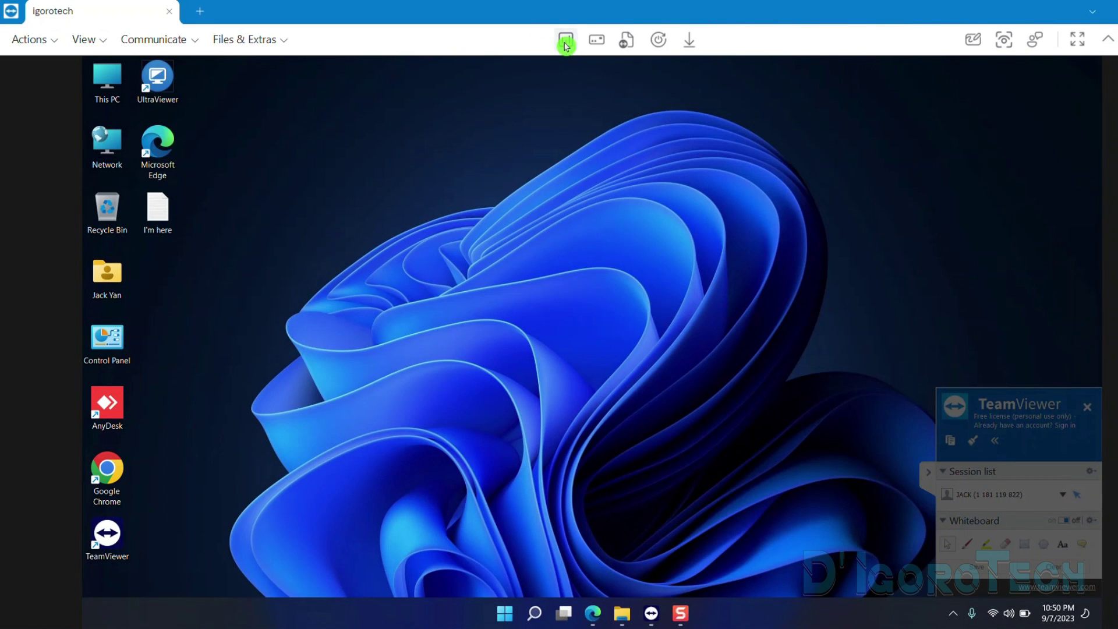
{"action": "left_click", "coordinate": [566, 45]}
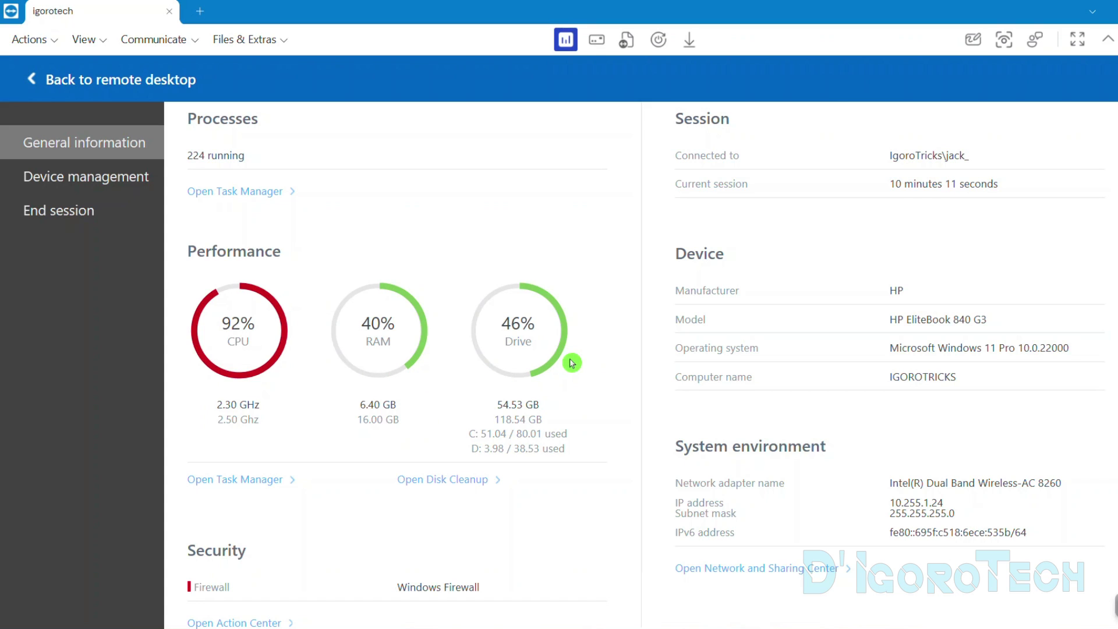
{"action": "left_click", "coordinate": [596, 42]}
{"action": "left_click", "coordinate": [596, 45]}
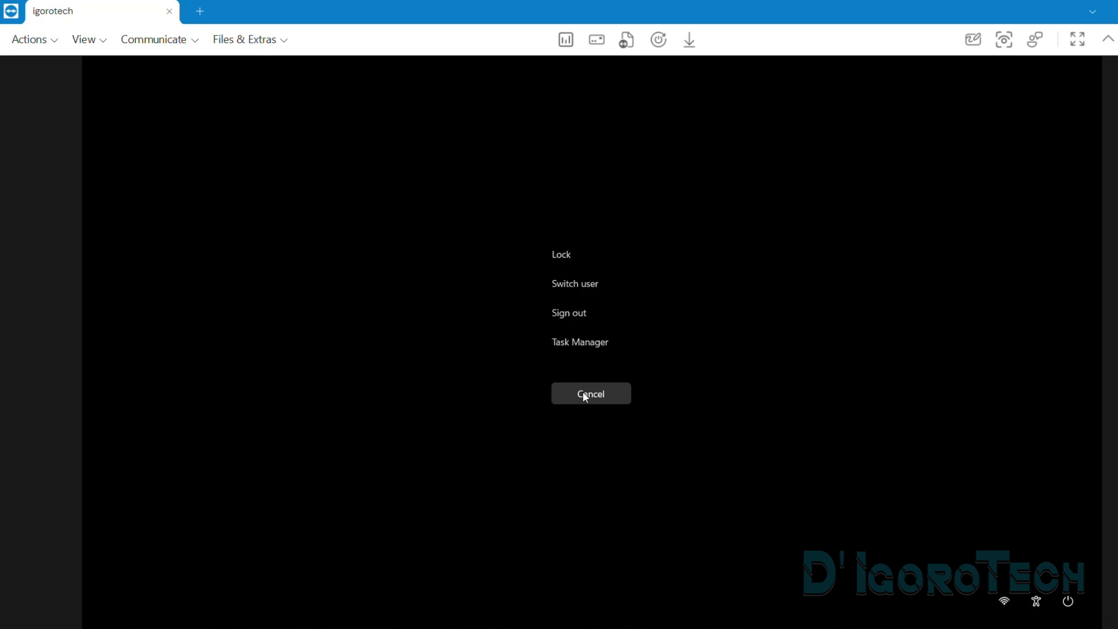
{"action": "left_click", "coordinate": [628, 43]}
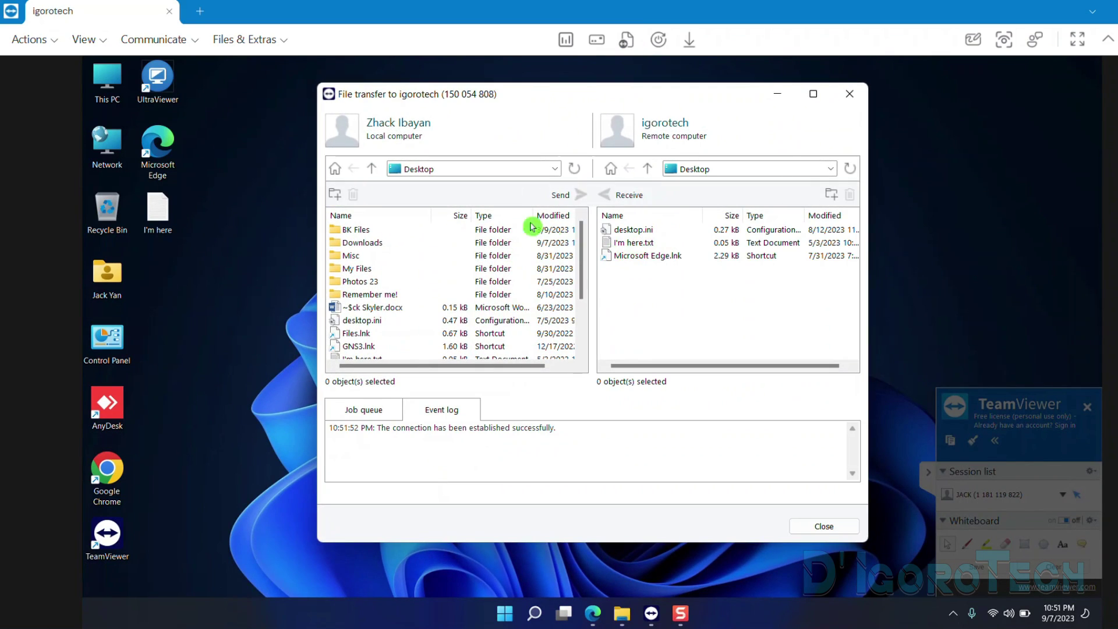
Step: Close the file transfer window and leave full screen to view the remote desktop windowed
{"action": "left_click", "coordinate": [845, 96]}
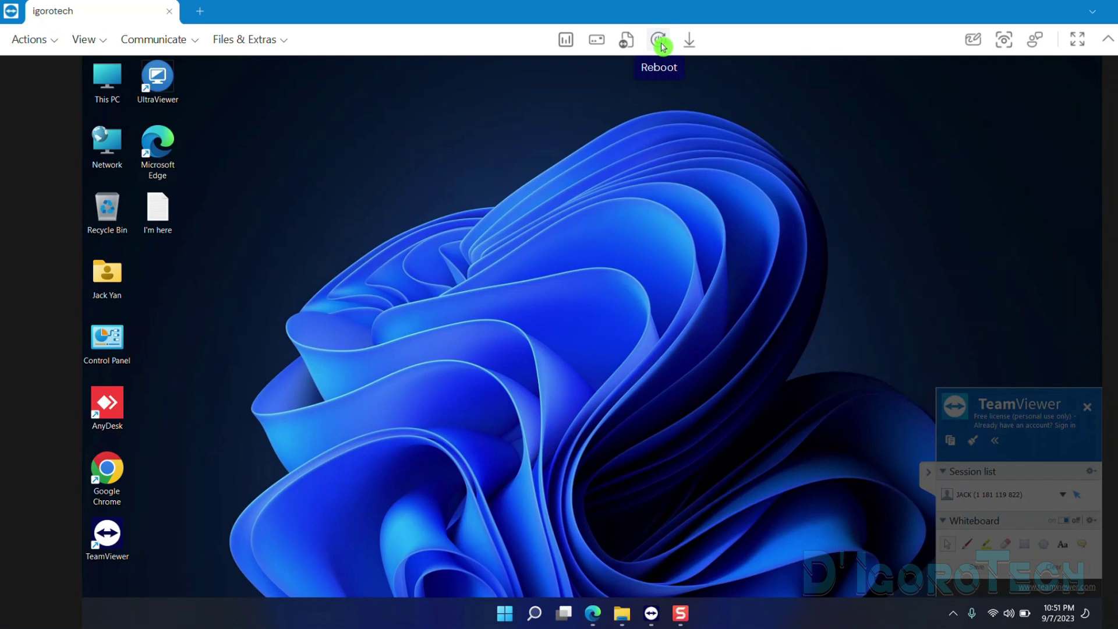
{"action": "left_click", "coordinate": [688, 42]}
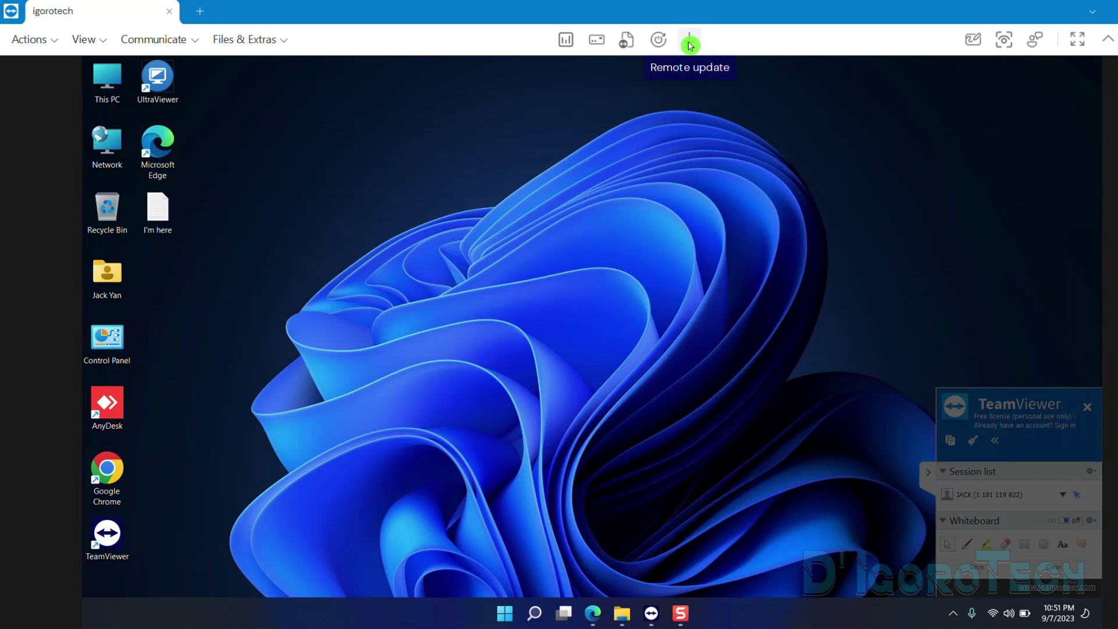
{"action": "left_click", "coordinate": [972, 42]}
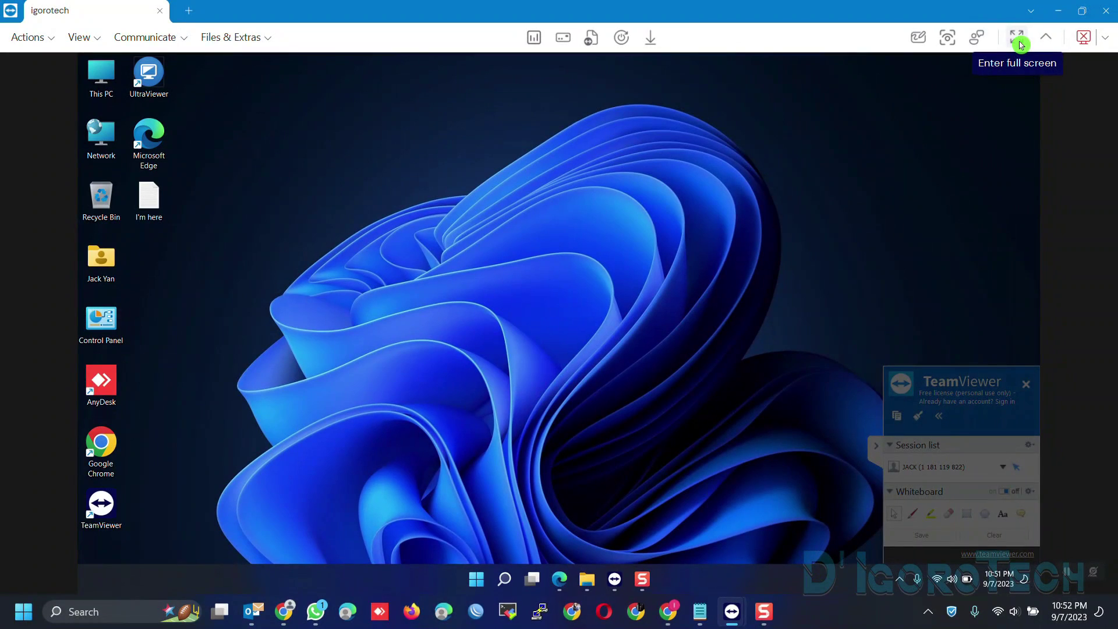
Step: Switch the session view to full screen and back, then collapse the session toolbar
{"action": "left_click", "coordinate": [1017, 39]}
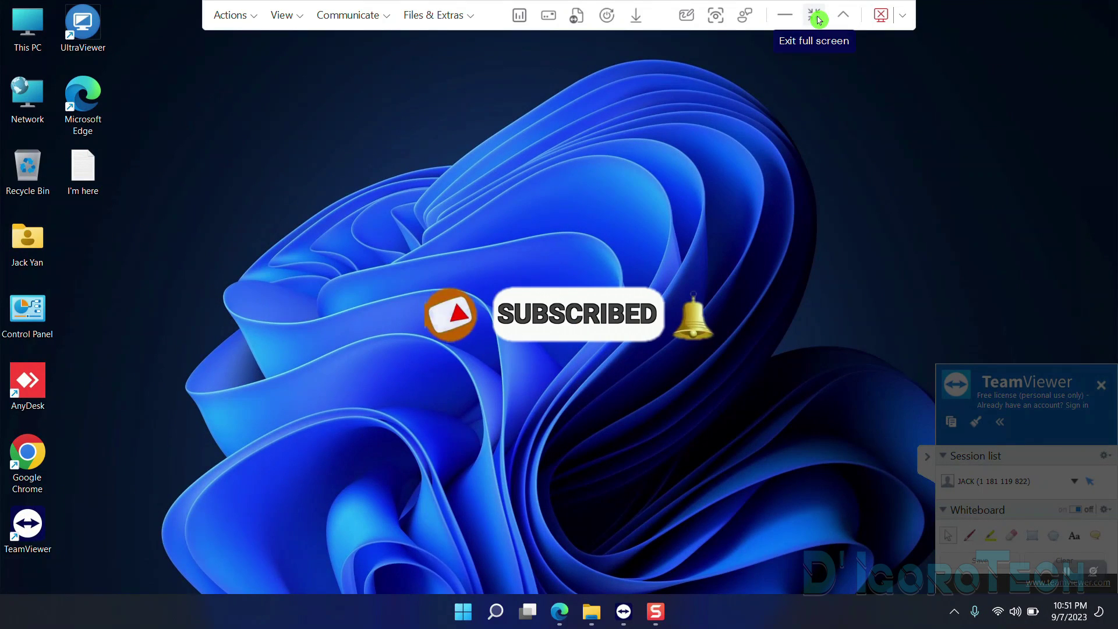
{"action": "left_click", "coordinate": [815, 16]}
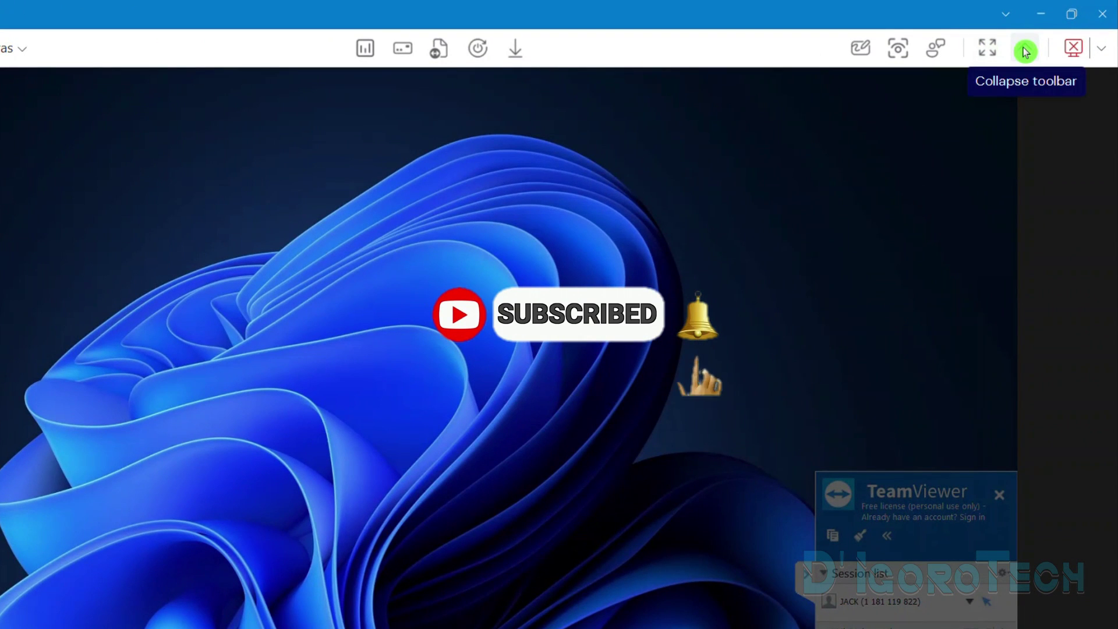
{"action": "left_click", "coordinate": [1036, 44]}
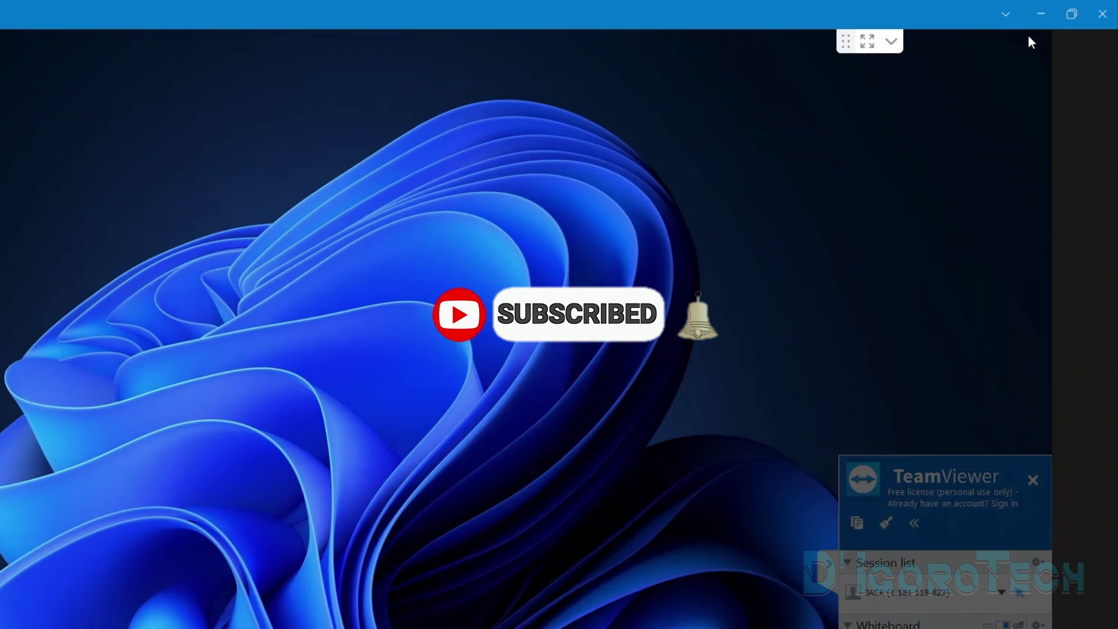
Step: Expand the session toolbar again and show the End session dropdown choices
{"action": "left_click", "coordinate": [1030, 34]}
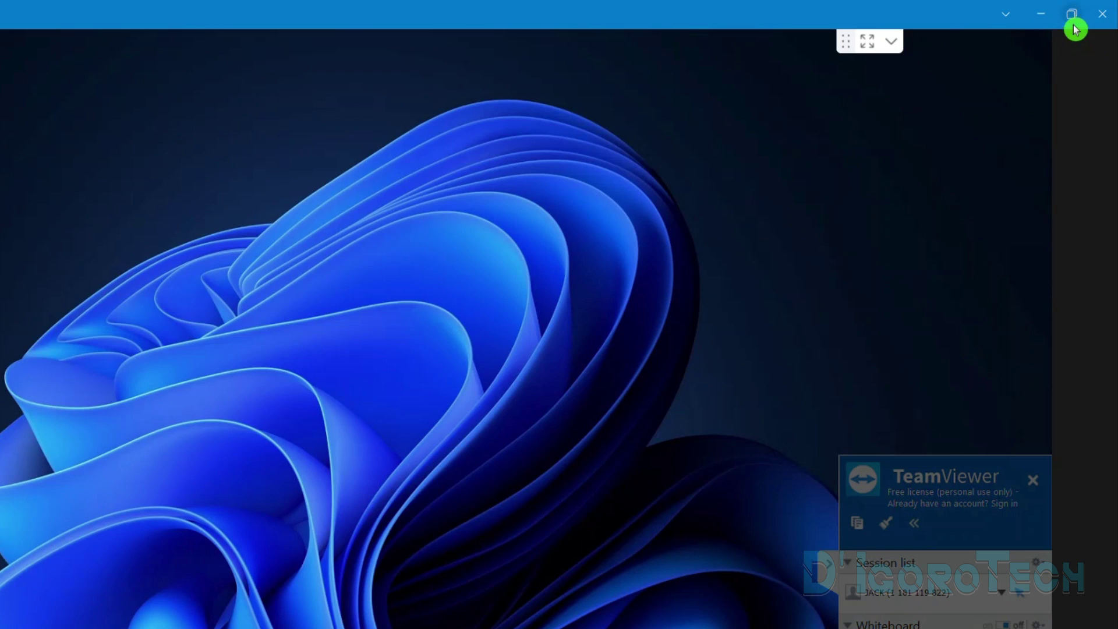
{"action": "left_click", "coordinate": [896, 48]}
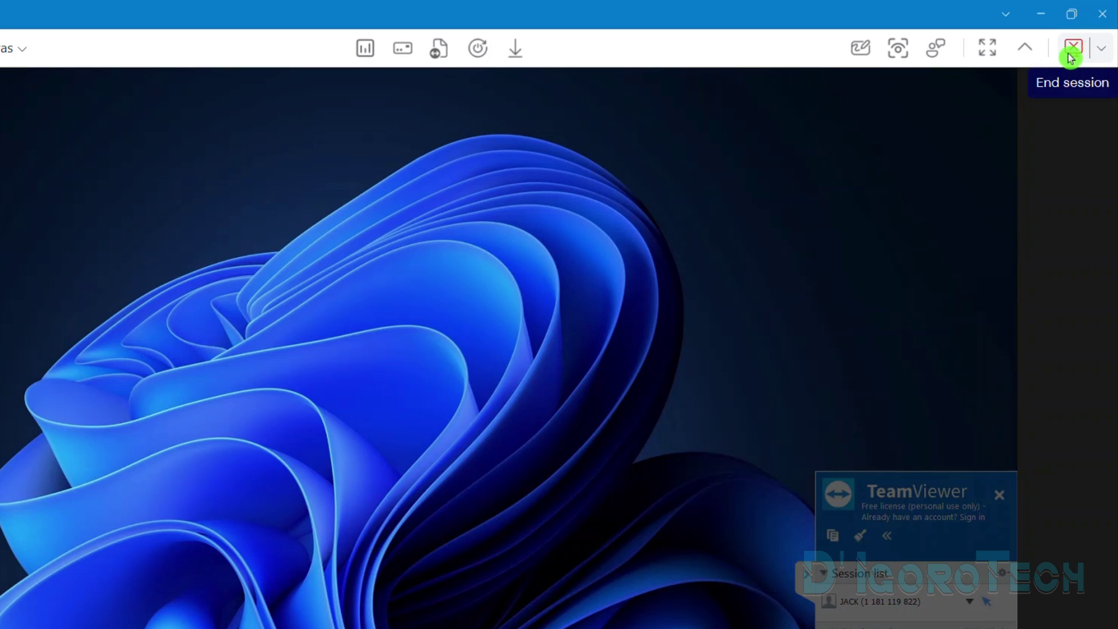
{"action": "left_click", "coordinate": [1102, 52]}
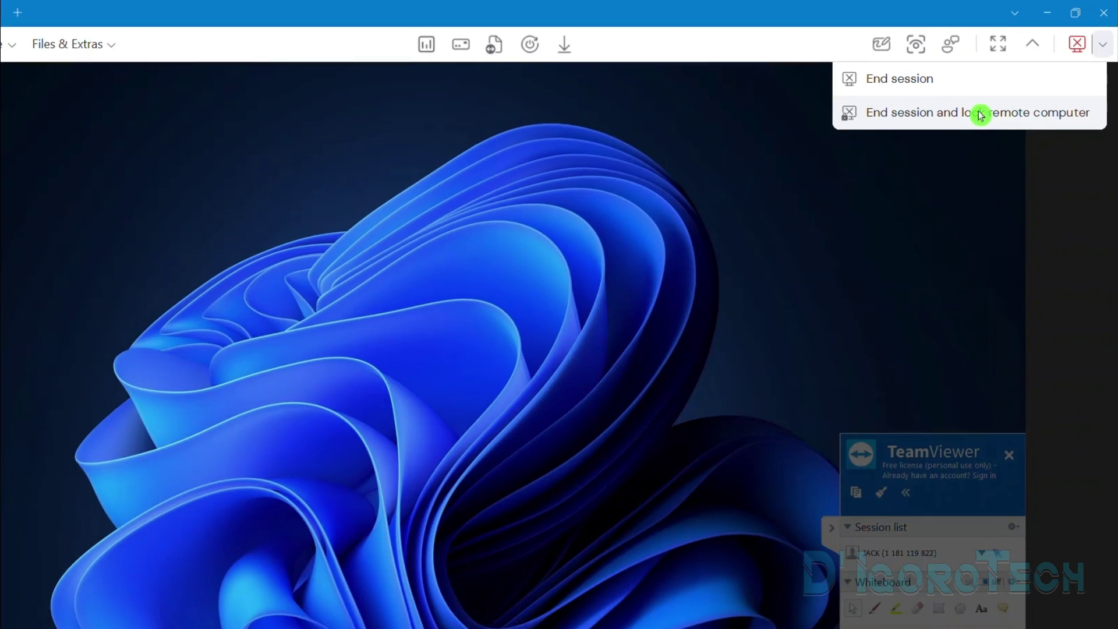
Step: End the remote session, acknowledge the Sponsored session notice with OK, and return to Home
{"action": "left_click", "coordinate": [968, 123]}
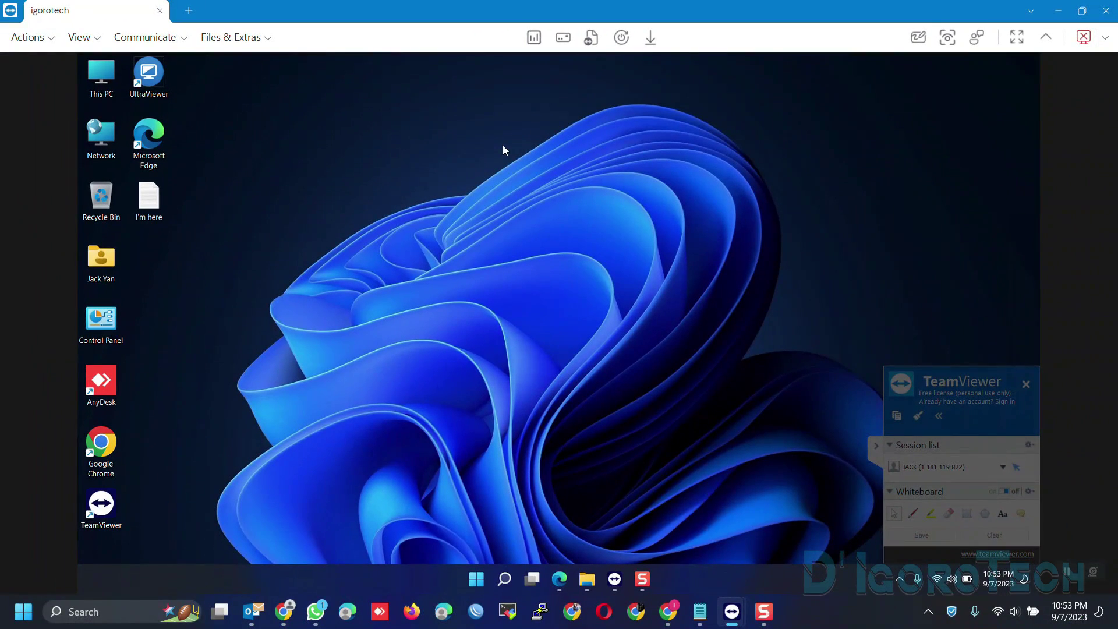
{"action": "left_click", "coordinate": [1084, 39]}
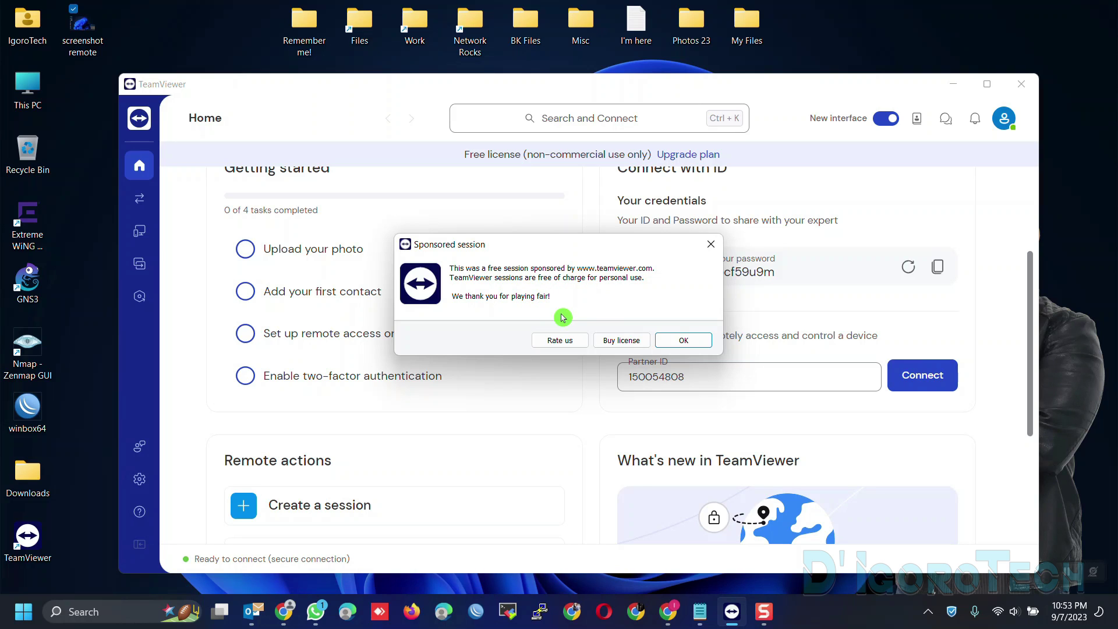
{"action": "left_click", "coordinate": [683, 340]}
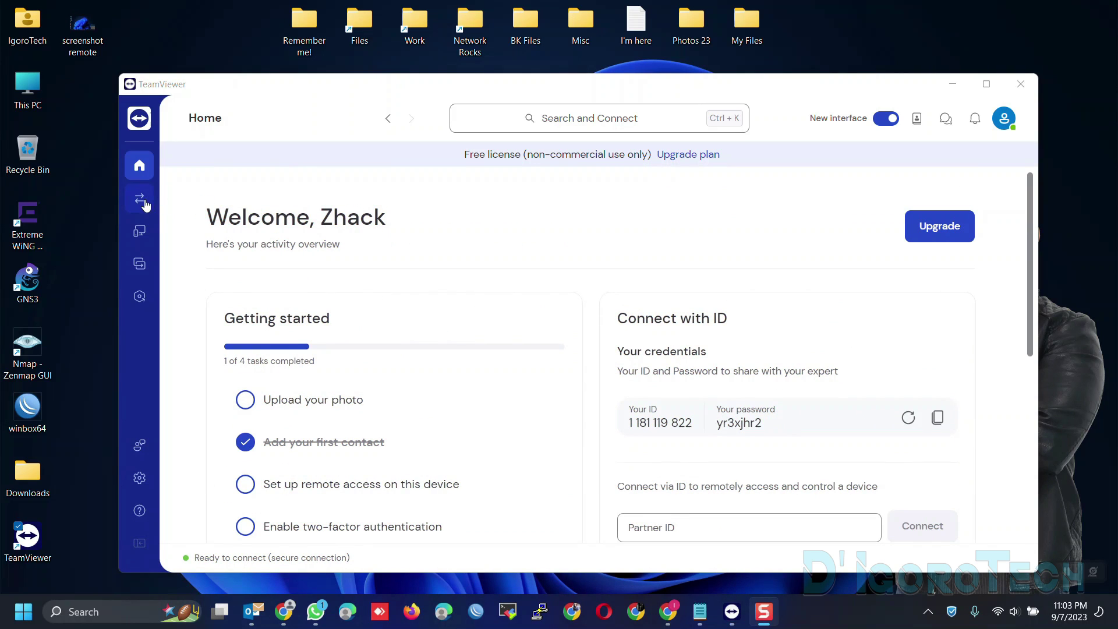
{"action": "left_click", "coordinate": [144, 201]}
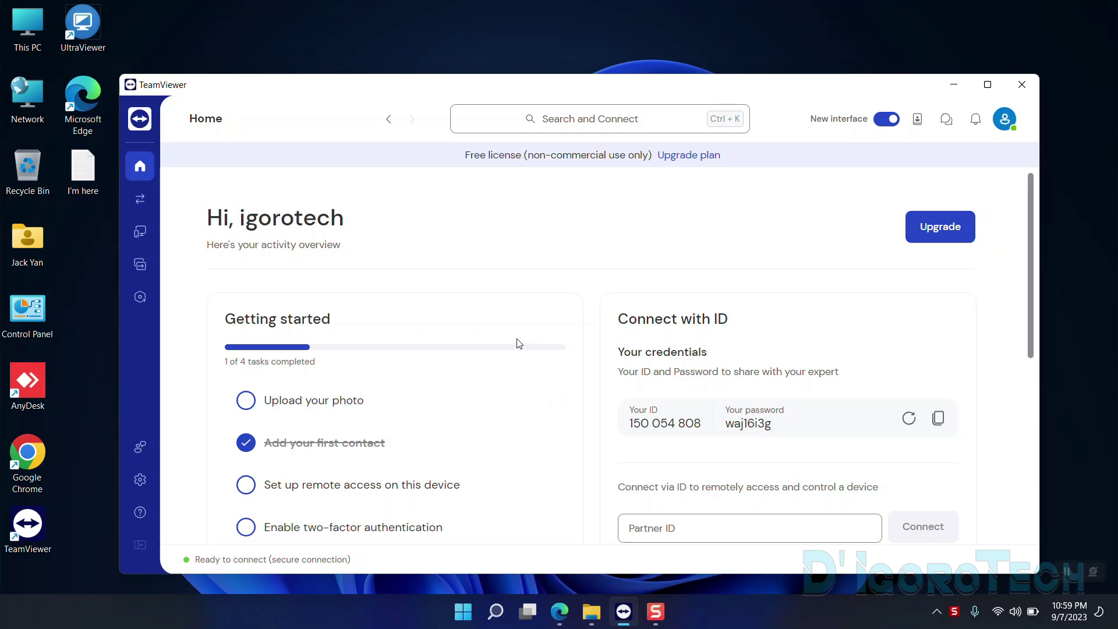
Step: Highlight Your ID and password, regenerate the random password three times, then reselect both values
{"action": "left_click_drag", "start_coordinate": [701, 428], "coordinate": [633, 429]}
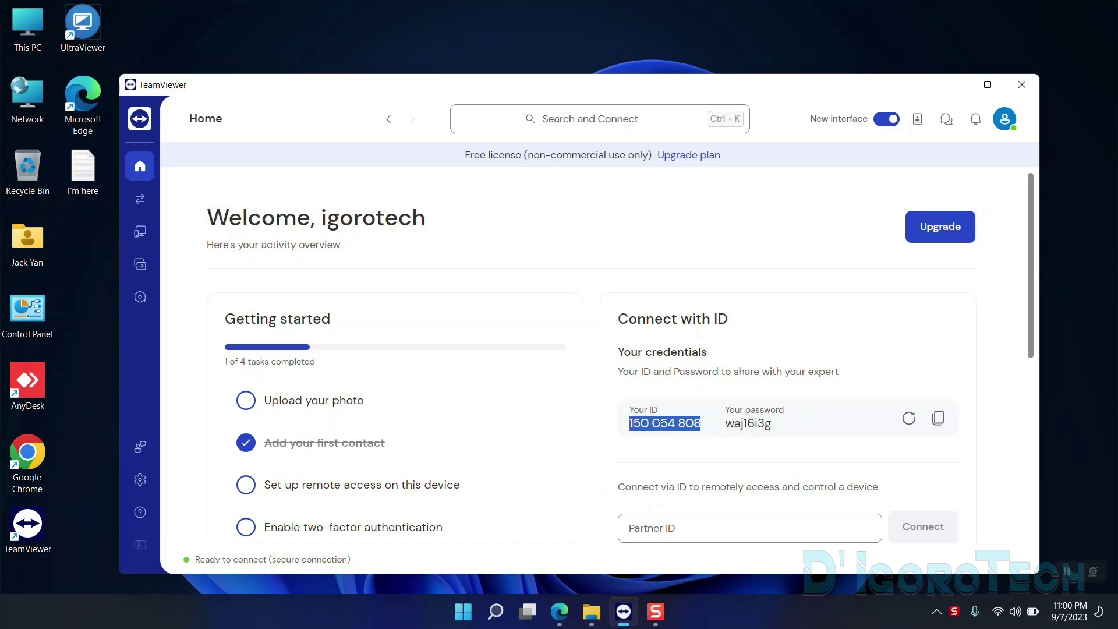
{"action": "left_click_drag", "start_coordinate": [727, 423], "coordinate": [878, 427]}
{"action": "left_click", "coordinate": [908, 418]}
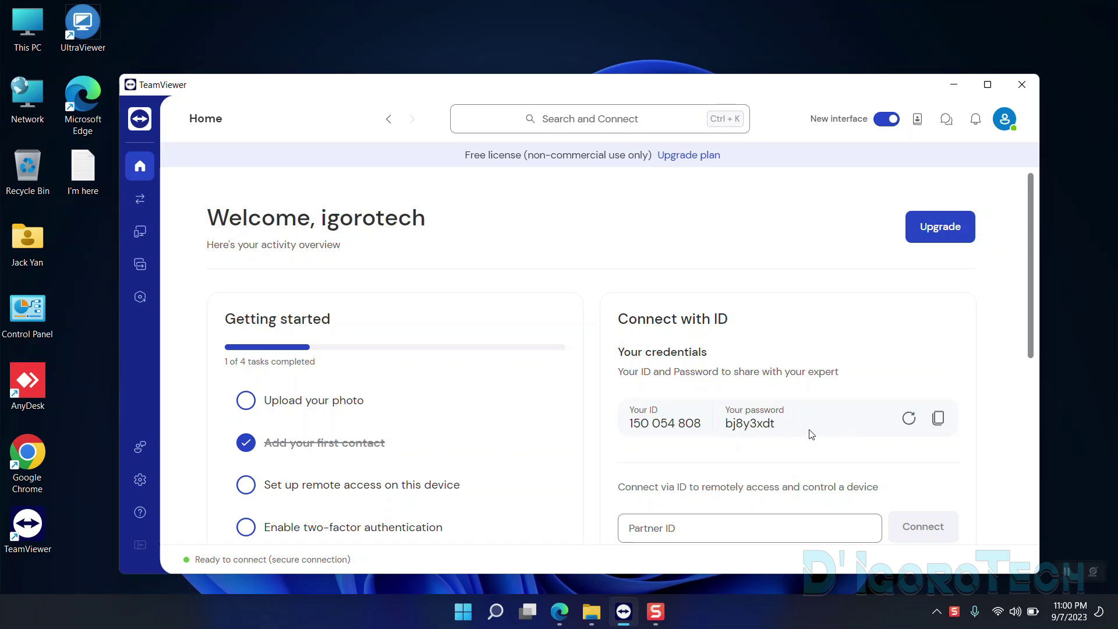
{"action": "left_click", "coordinate": [909, 418]}
{"action": "left_click", "coordinate": [906, 419]}
{"action": "left_click_drag", "start_coordinate": [697, 425], "coordinate": [628, 425]}
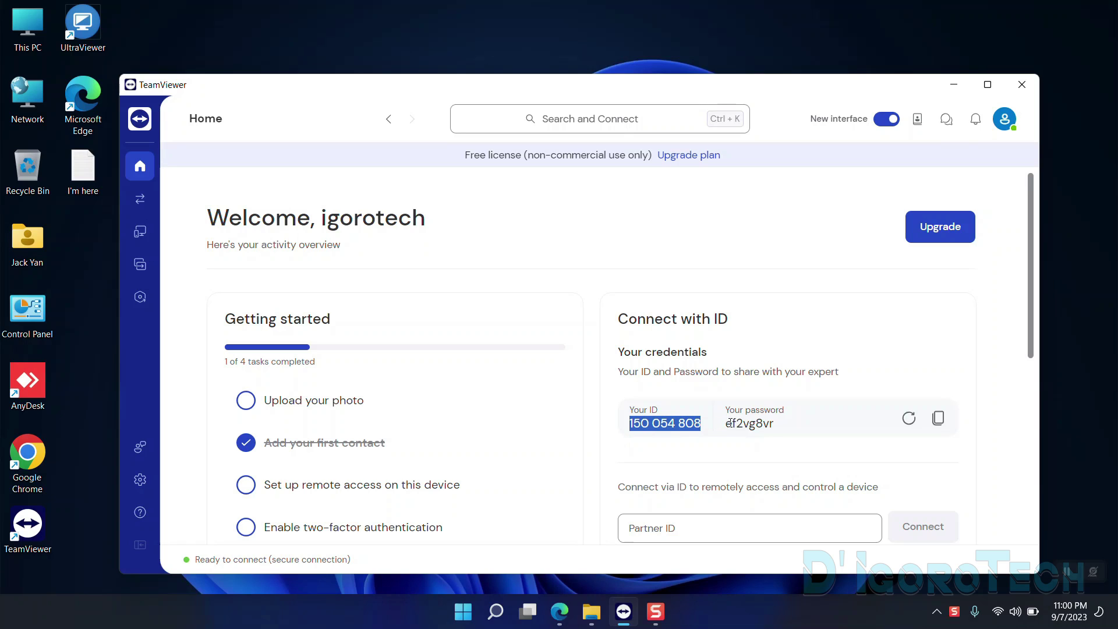
{"action": "left_click_drag", "start_coordinate": [726, 424], "coordinate": [775, 429]}
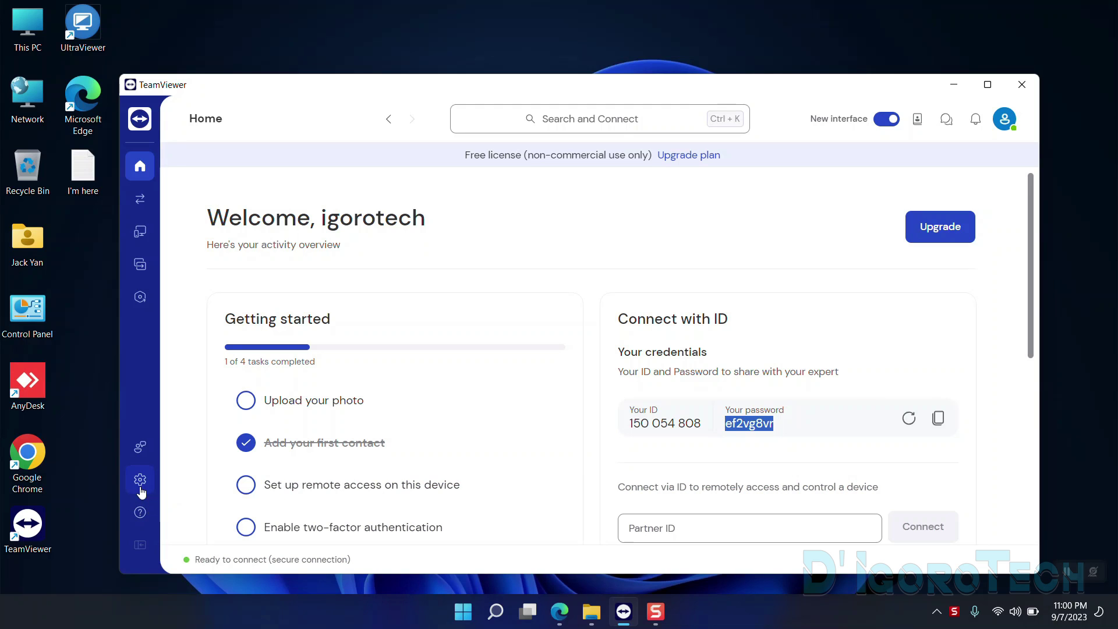
Step: Open the full Advanced options dialog from this device's settings
{"action": "left_click", "coordinate": [140, 490]}
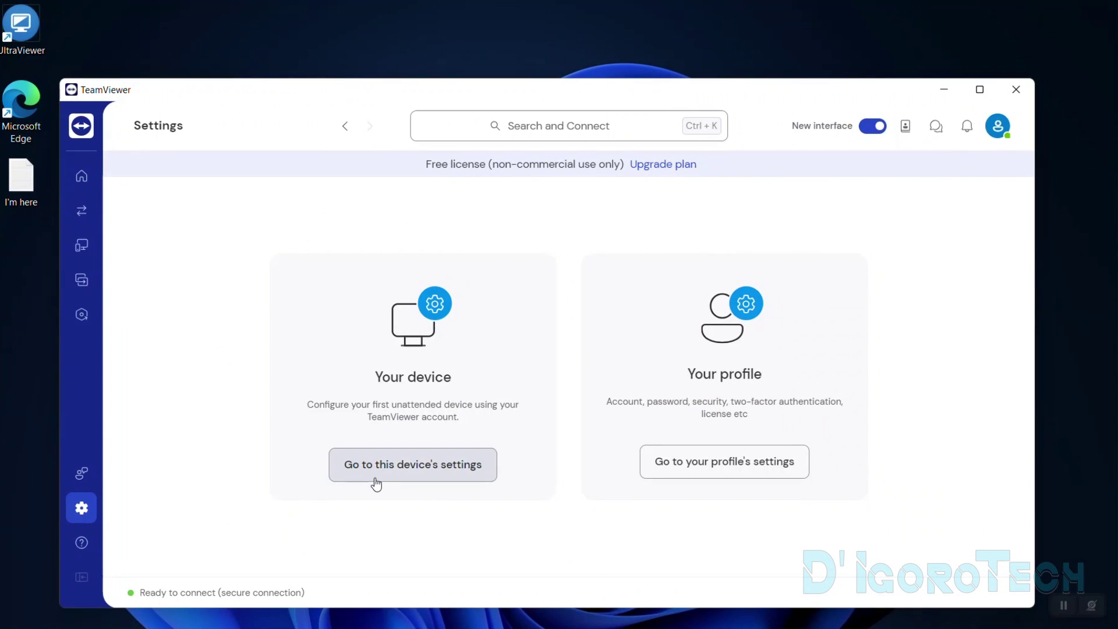
{"action": "left_click", "coordinate": [384, 472]}
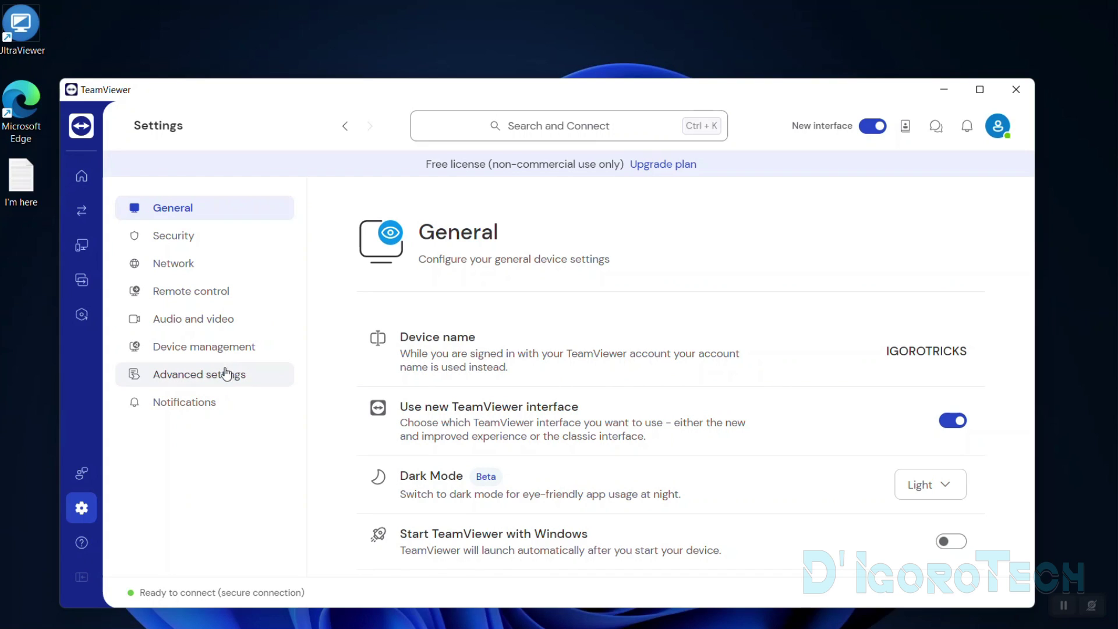
{"action": "left_click", "coordinate": [214, 379]}
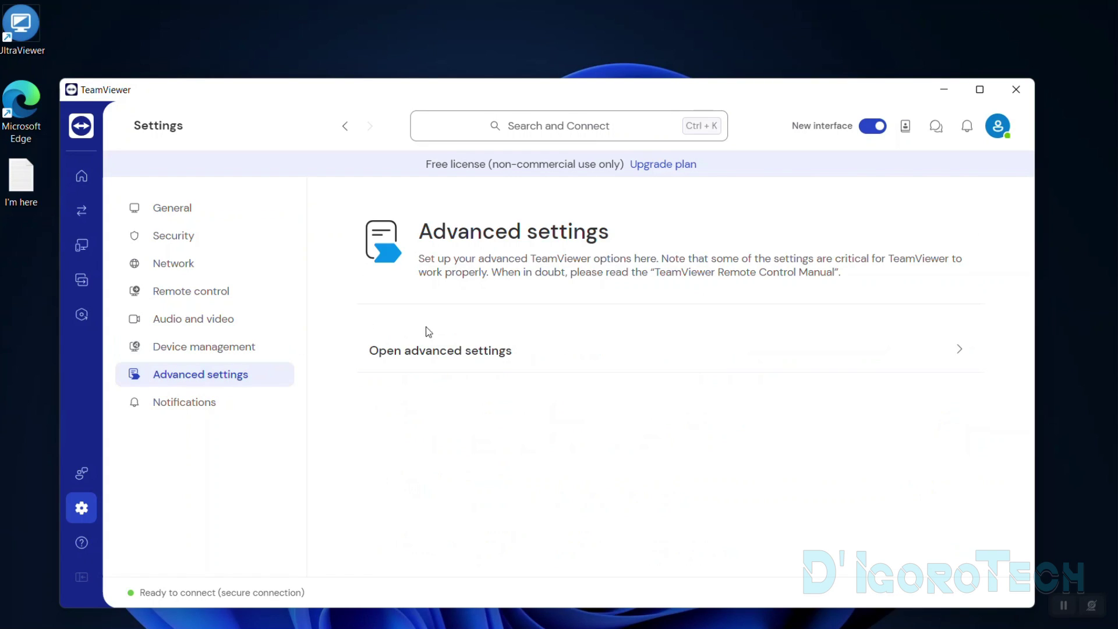
{"action": "left_click", "coordinate": [470, 351]}
Step: Enter a personal password of Acceptable strength and confirm it
{"action": "scroll", "coordinate": [805, 288], "scroll_direction": "down", "scroll_amount": 5}
{"action": "left_click_drag", "start_coordinate": [805, 291], "coordinate": [803, 314]}
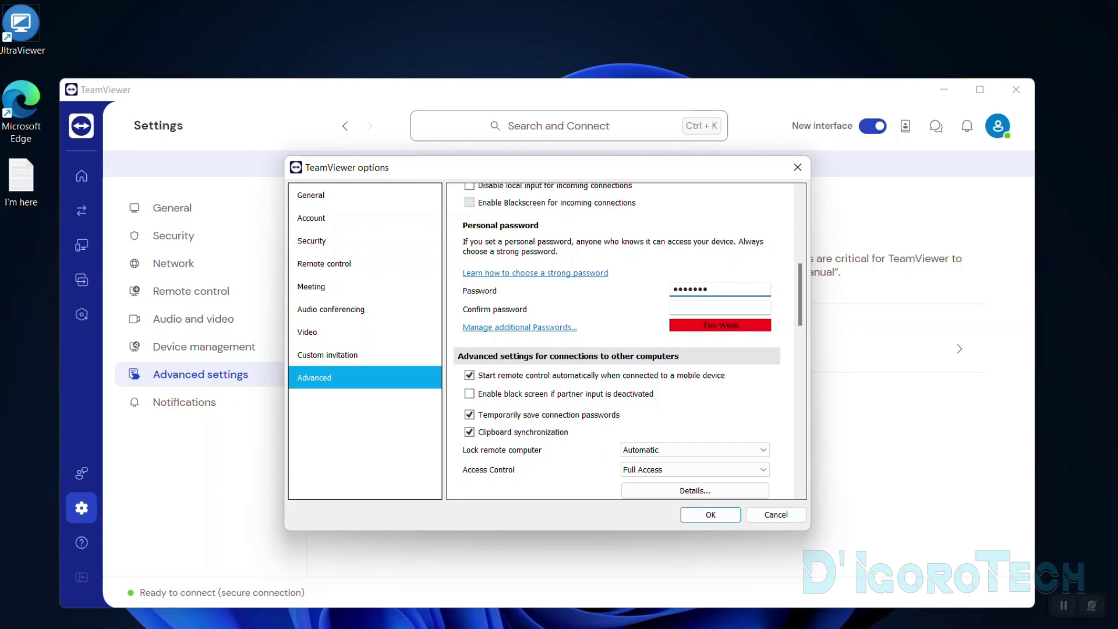
{"action": "type", "text": "••"}
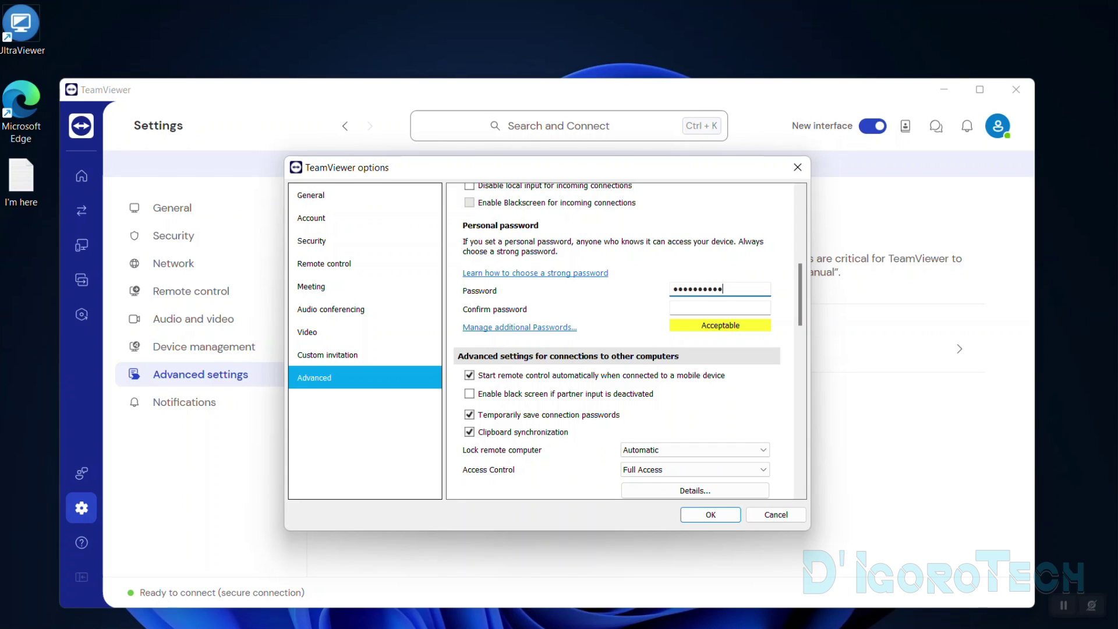
{"action": "left_click", "coordinate": [720, 306]}
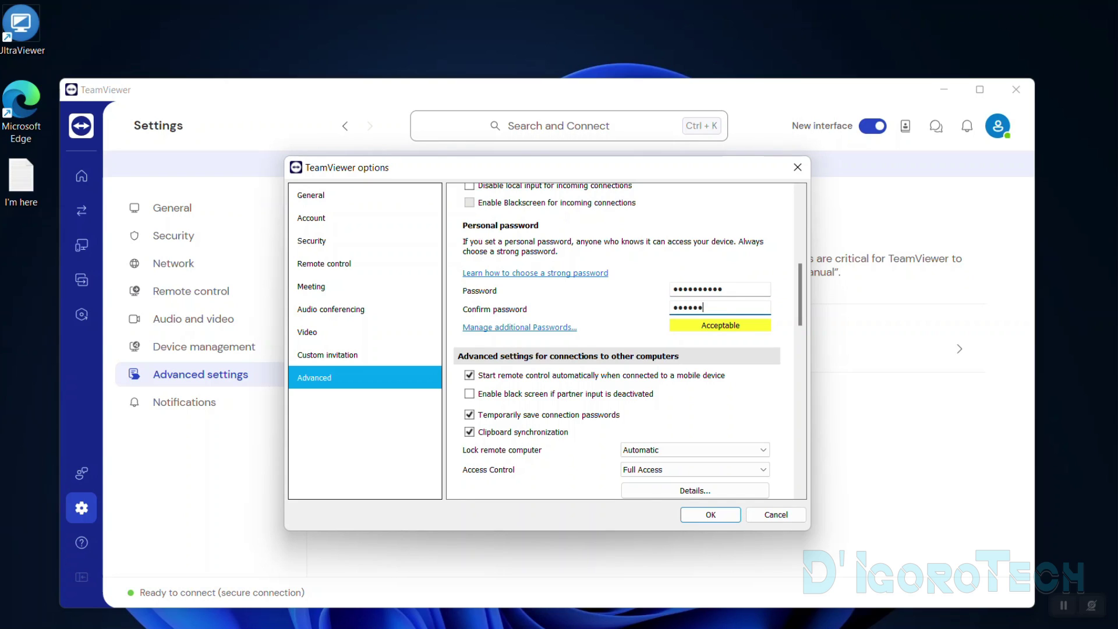
{"action": "type", "text": "•••"}
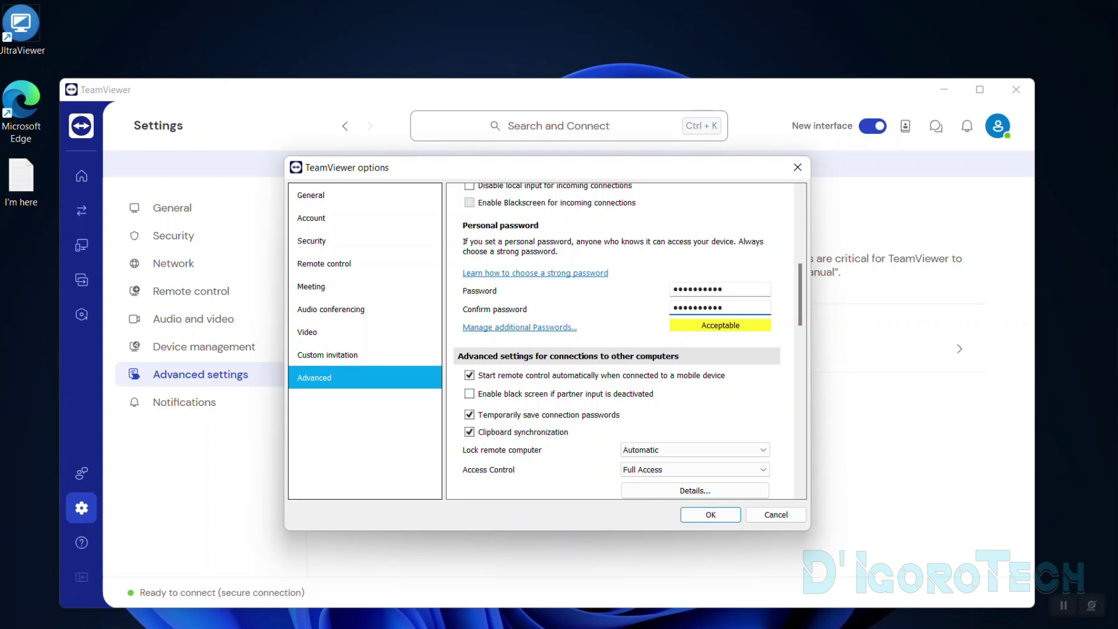
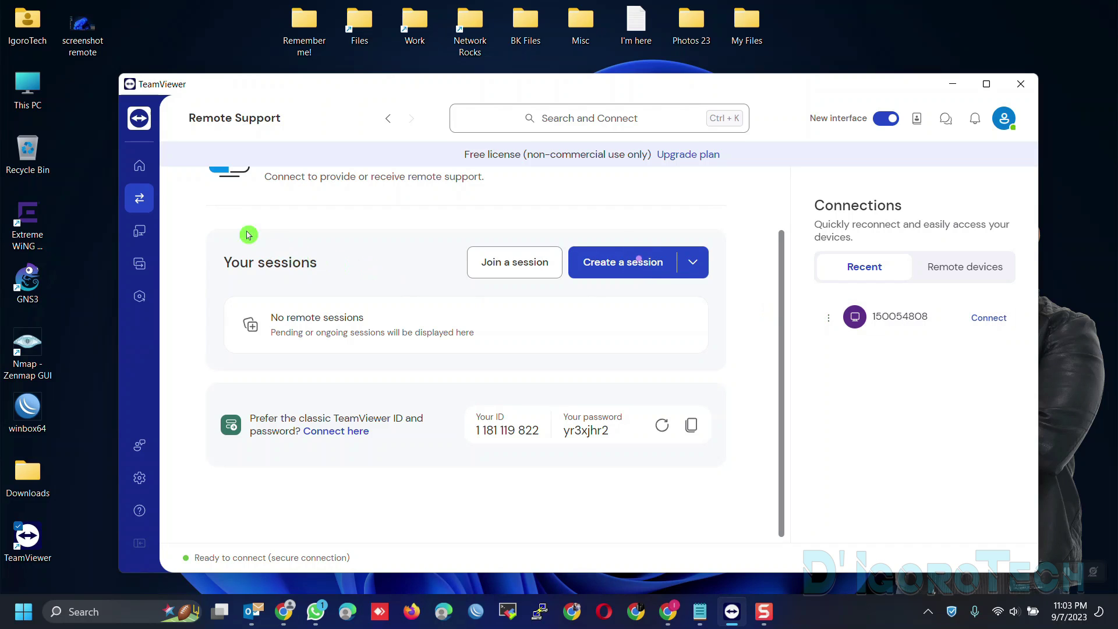
Step: From Home, connect to the partner's ID and type the partner's password in the authentication prompt
{"action": "left_click", "coordinate": [139, 166]}
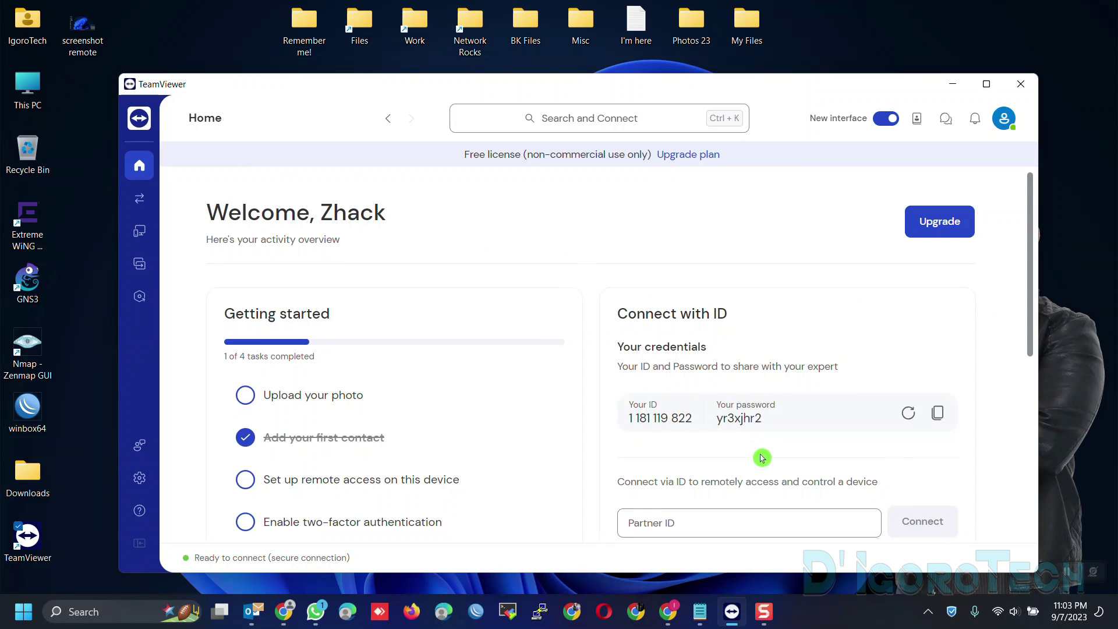
{"action": "scroll", "coordinate": [745, 444], "scroll_direction": "down", "scroll_amount": 1}
{"action": "left_click", "coordinate": [746, 444]}
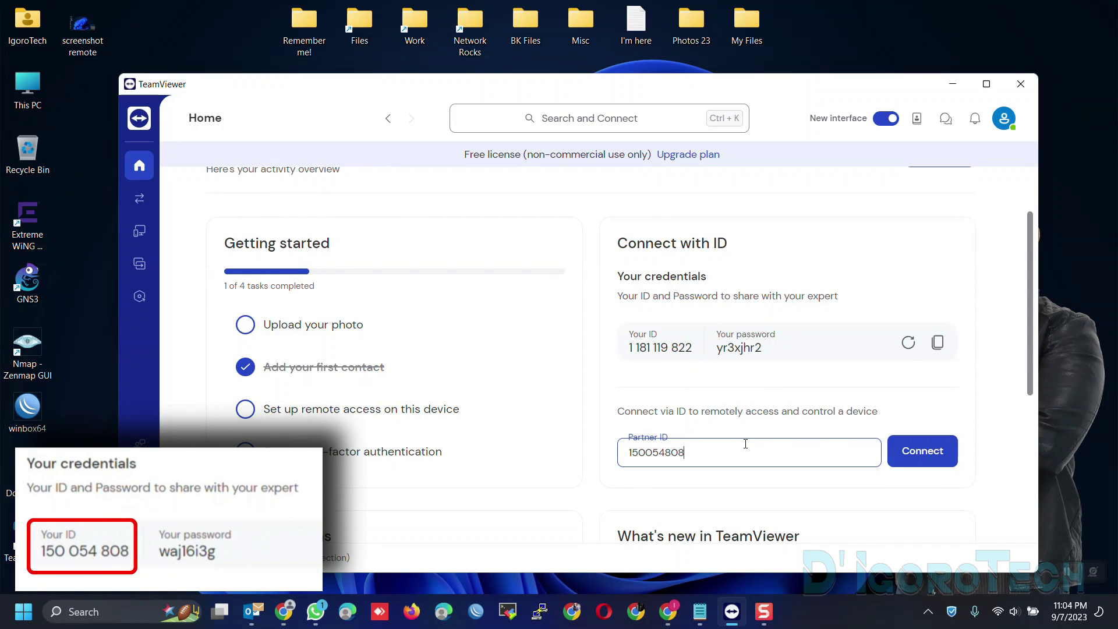
{"action": "left_click", "coordinate": [935, 452]}
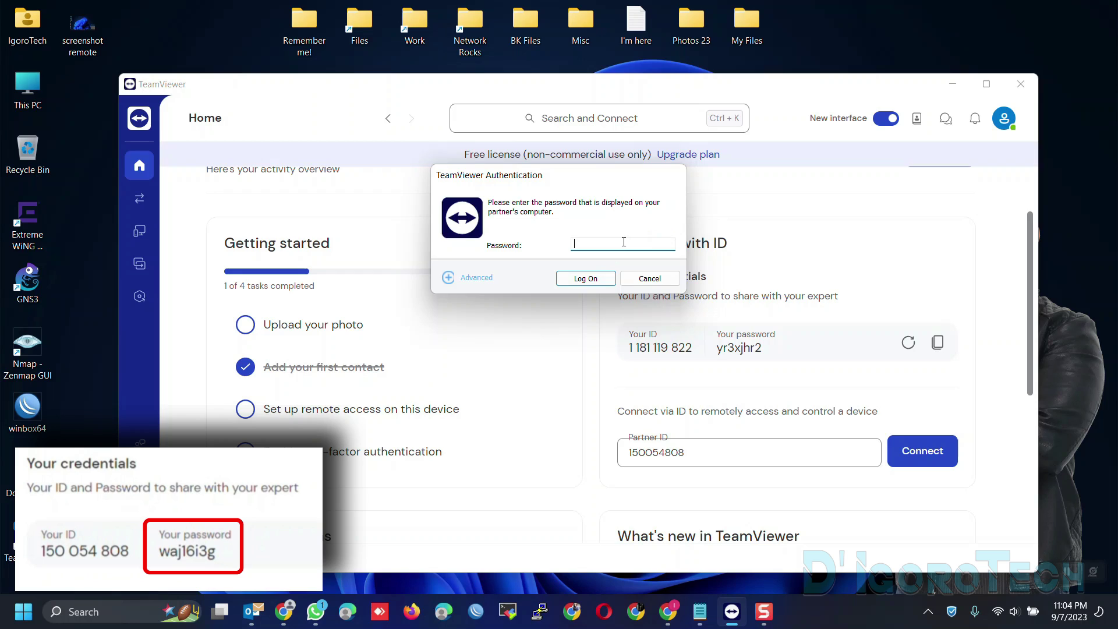
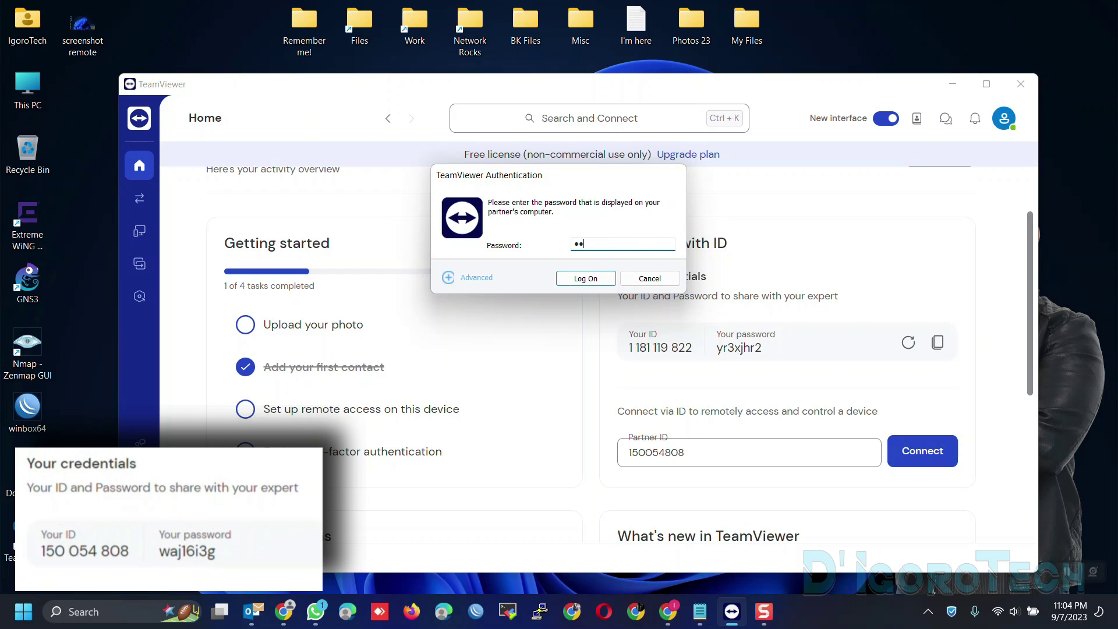
Step: Log on, dismiss the Augment notice, turn off Hide wallpaper, collapse the panel, and end the session
{"action": "left_click", "coordinate": [594, 279]}
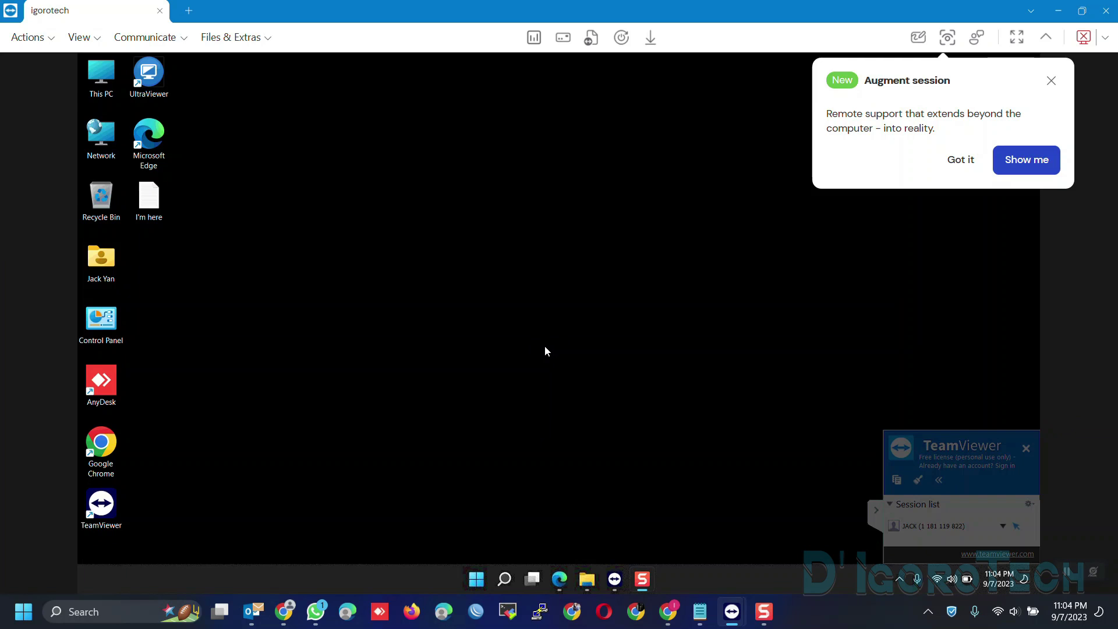
{"action": "left_click", "coordinate": [935, 167]}
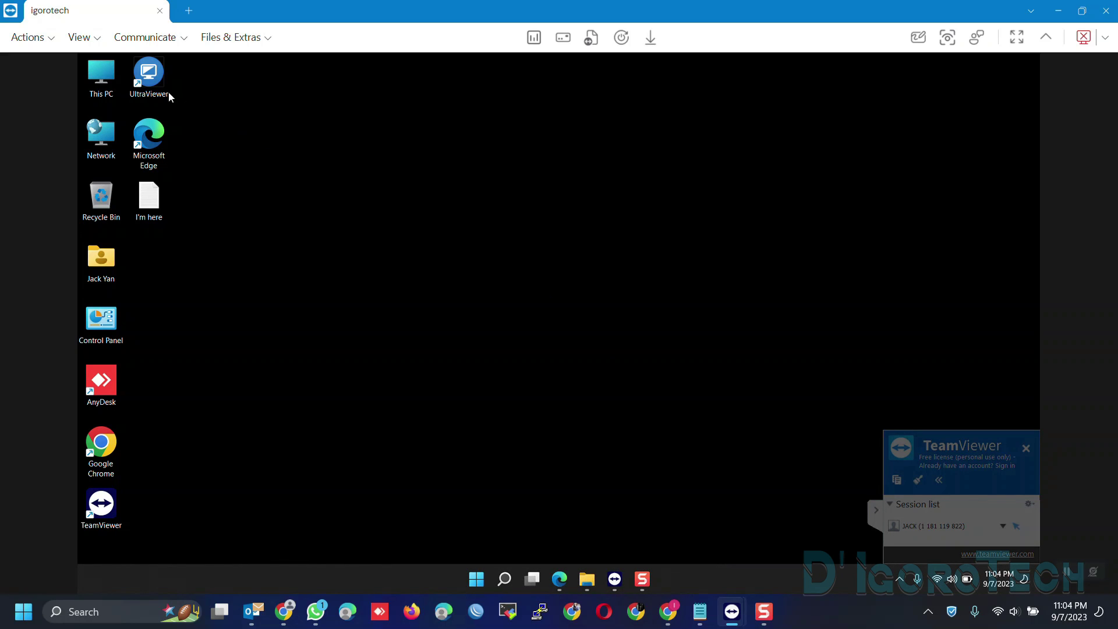
{"action": "left_click", "coordinate": [80, 37]}
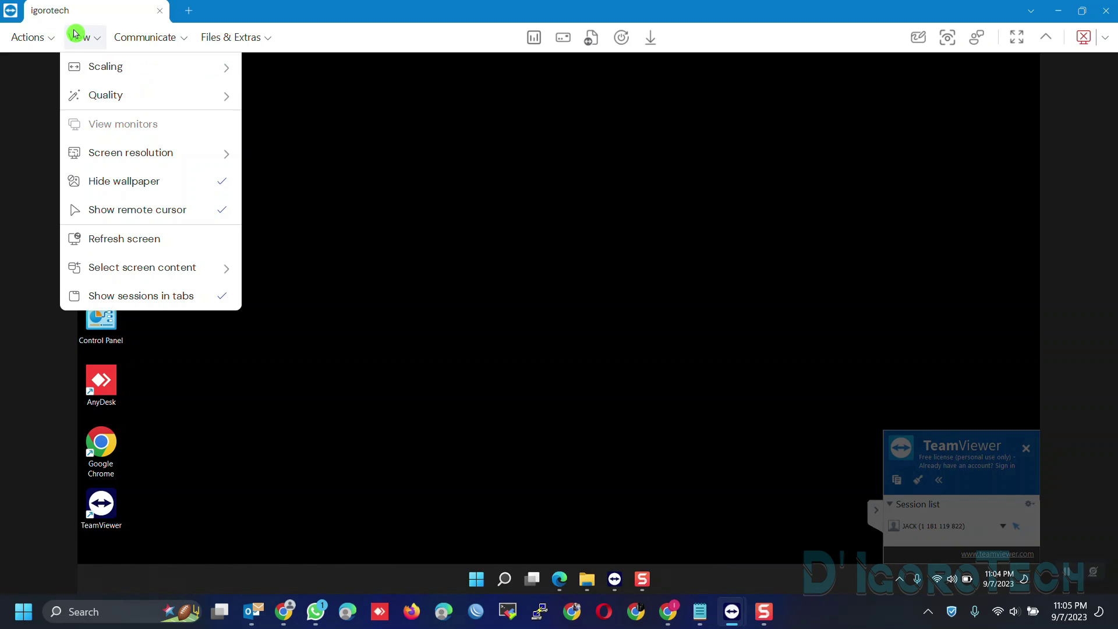
{"action": "left_click", "coordinate": [133, 175]}
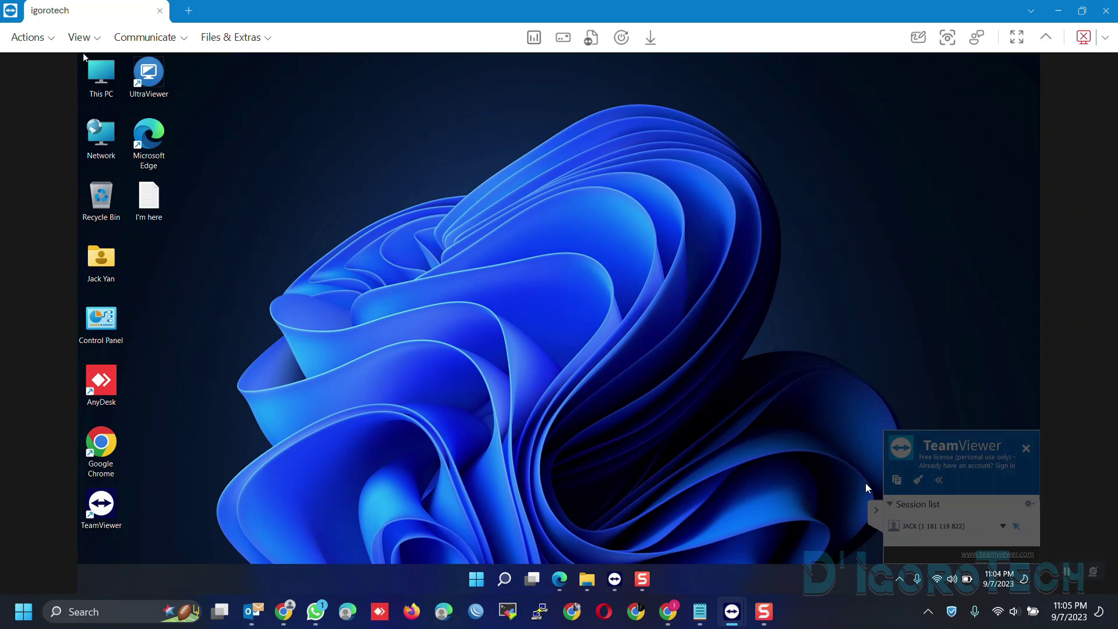
{"action": "left_click", "coordinate": [875, 509]}
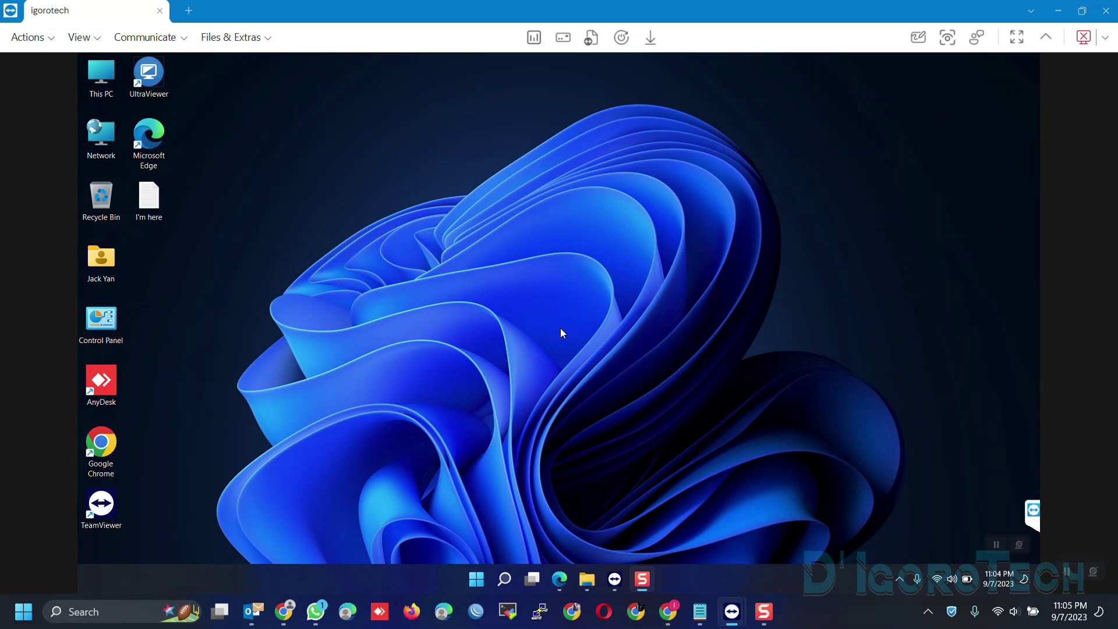
{"action": "left_click", "coordinate": [1084, 38]}
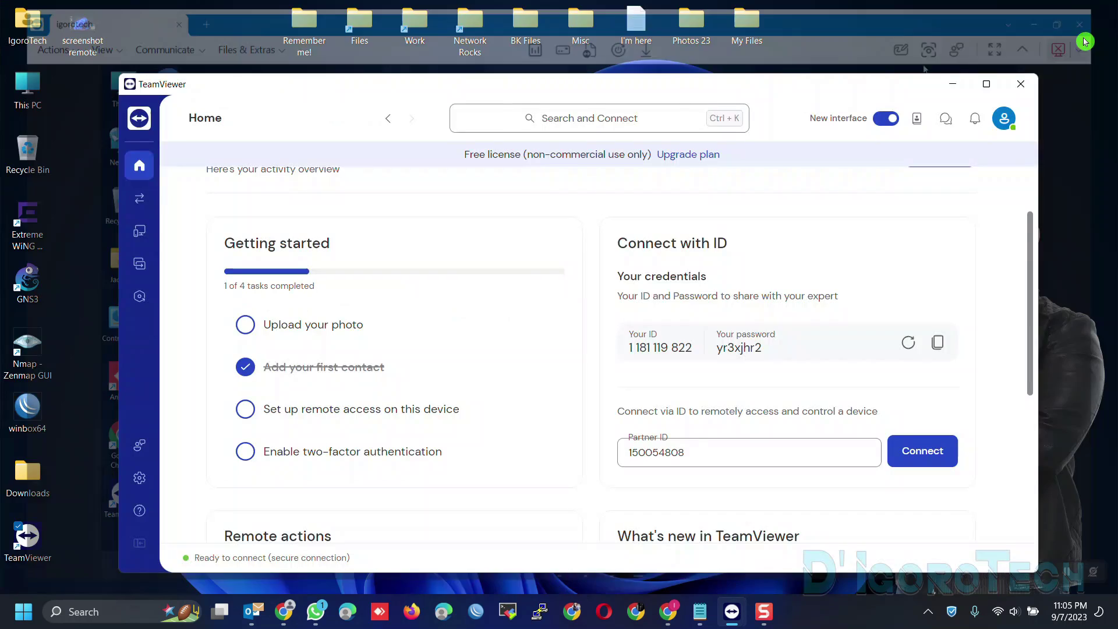
Step: Acknowledge the sponsored notice and reconnect with the remembered password to review the Screen resolution options
{"action": "left_click", "coordinate": [687, 341]}
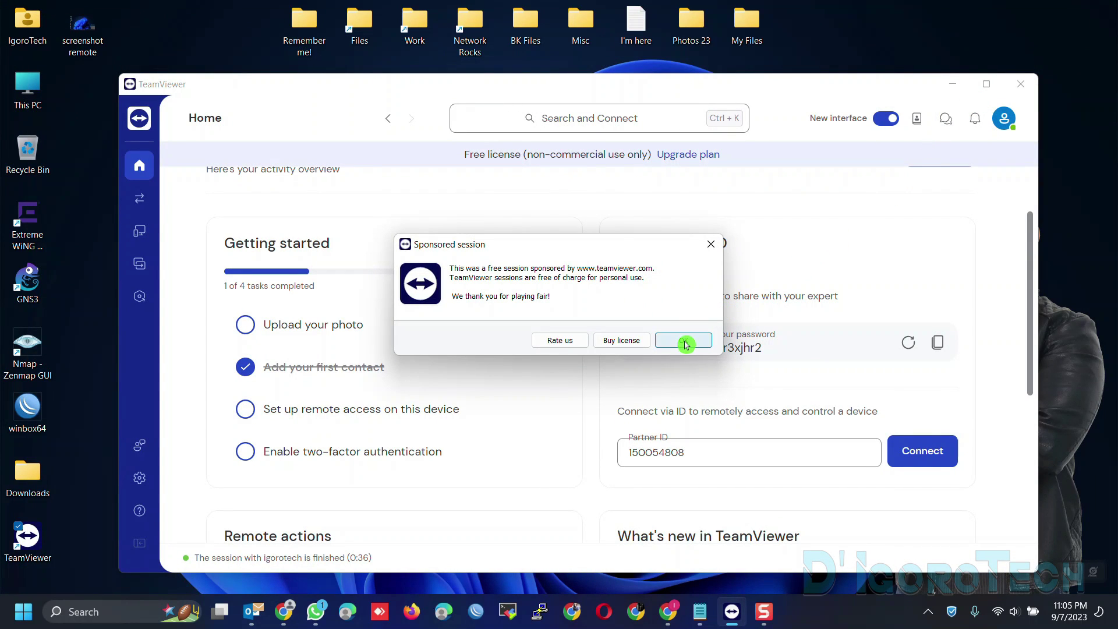
{"action": "left_click", "coordinate": [891, 452]}
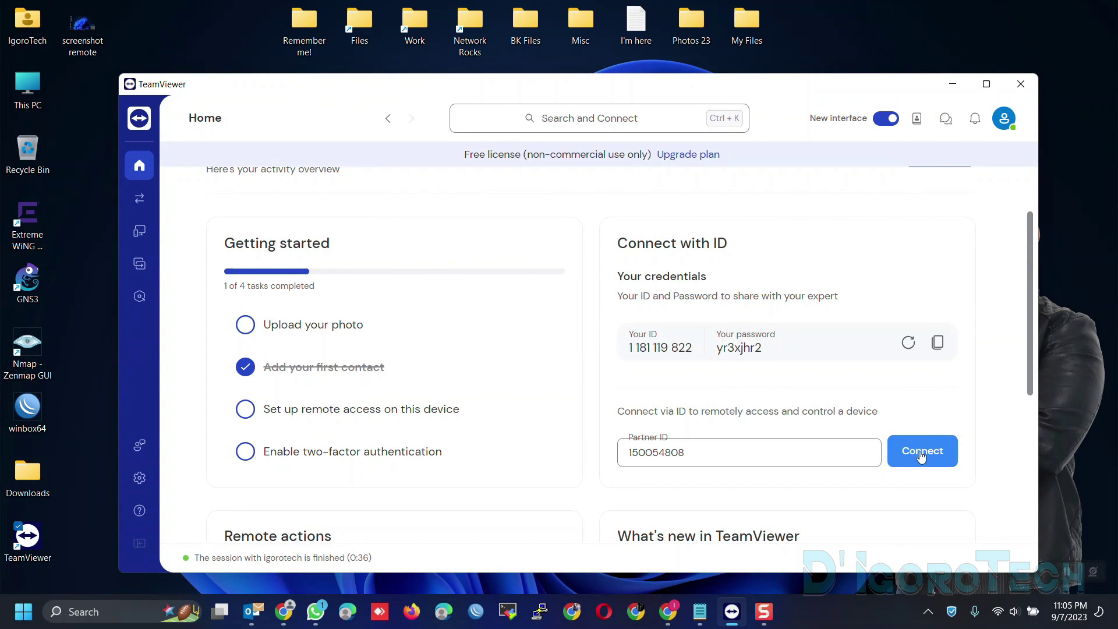
{"action": "left_click", "coordinate": [750, 355]}
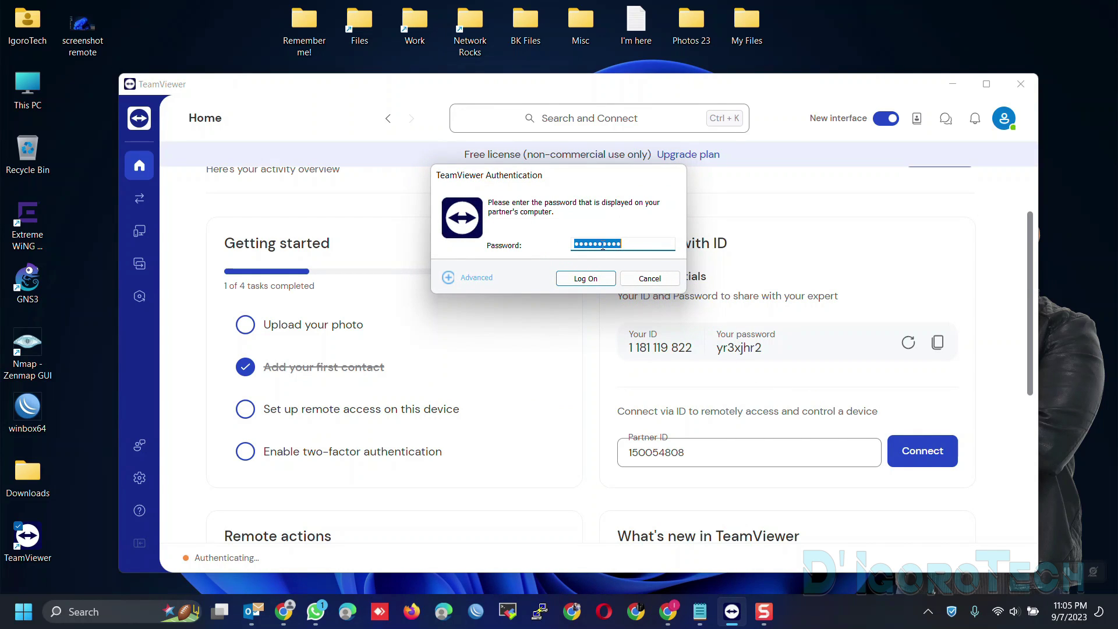
{"action": "left_click", "coordinate": [597, 282]}
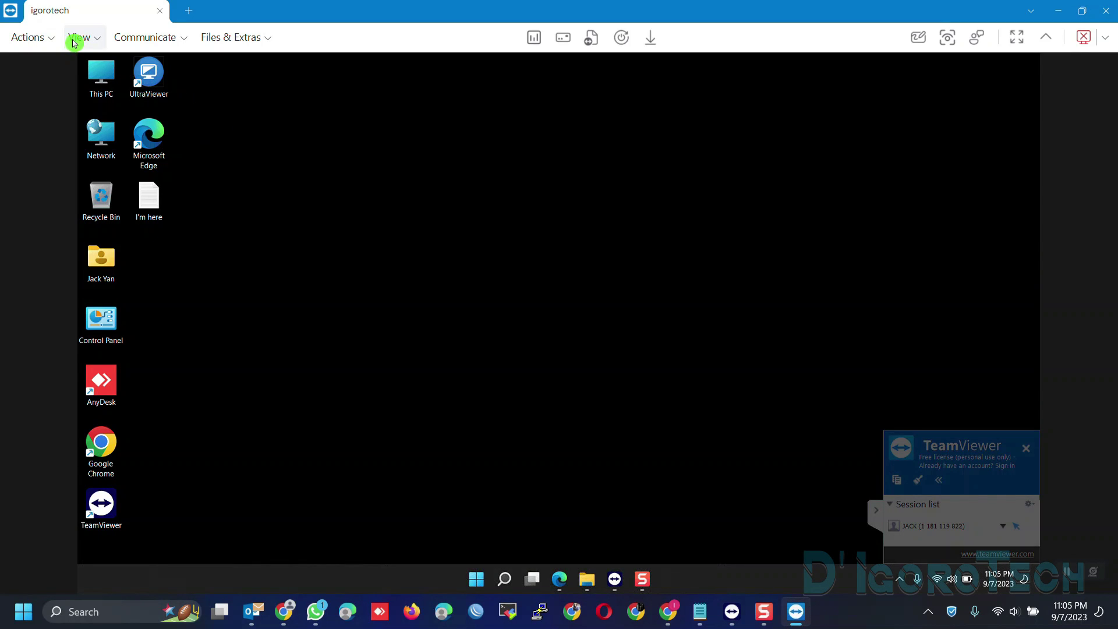
{"action": "left_click", "coordinate": [78, 37]}
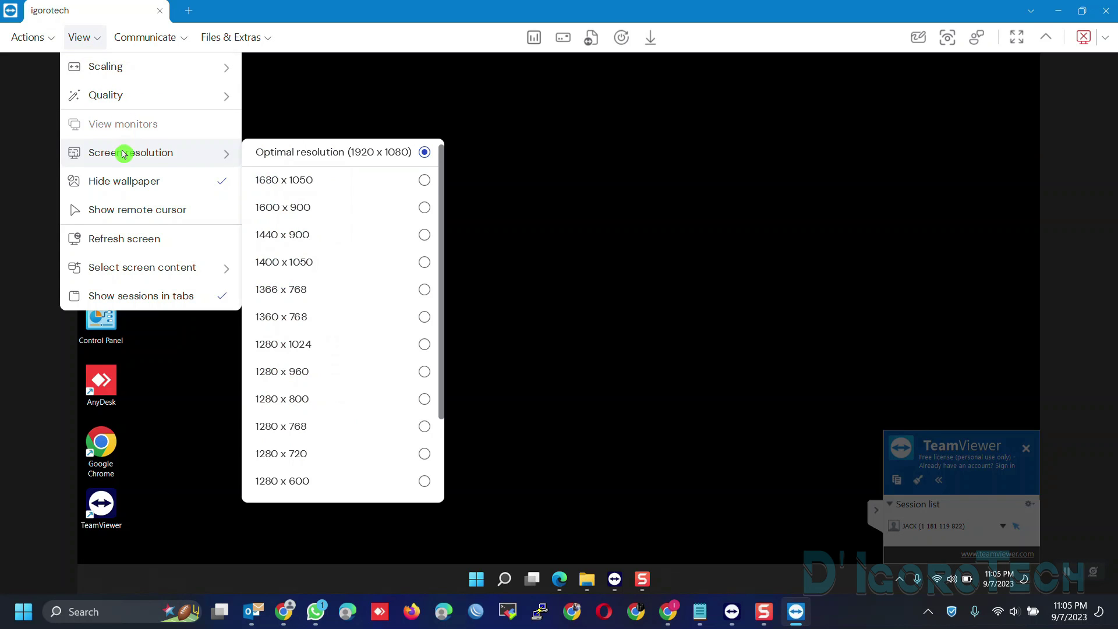
{"action": "left_click", "coordinate": [123, 182]}
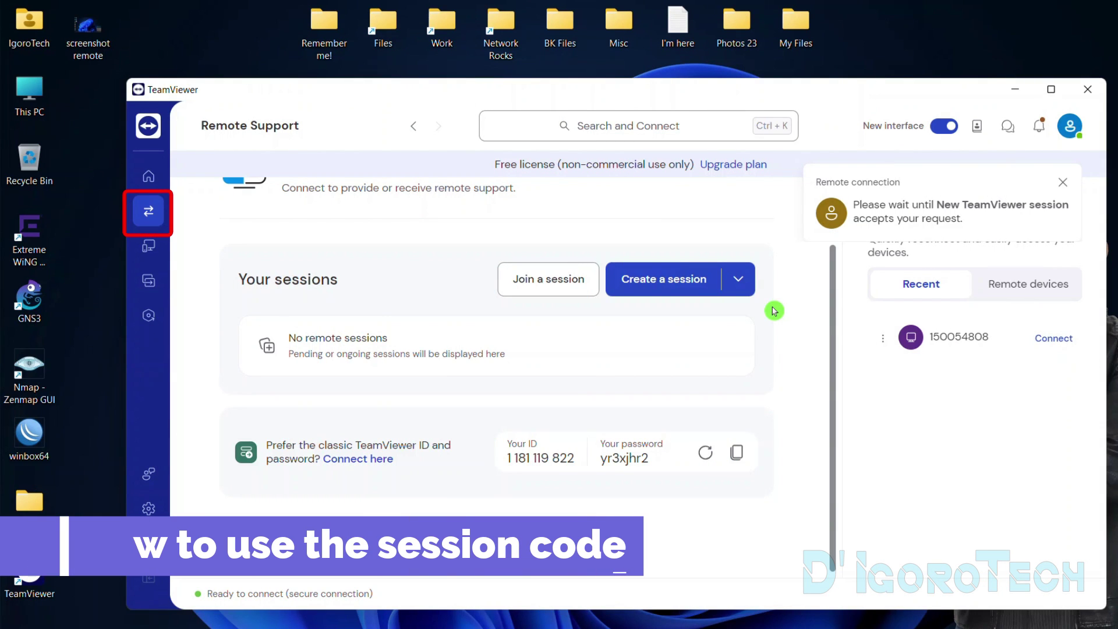
Step: Create a remote support session past the introduction, select its session code, and save it
{"action": "left_click", "coordinate": [679, 280]}
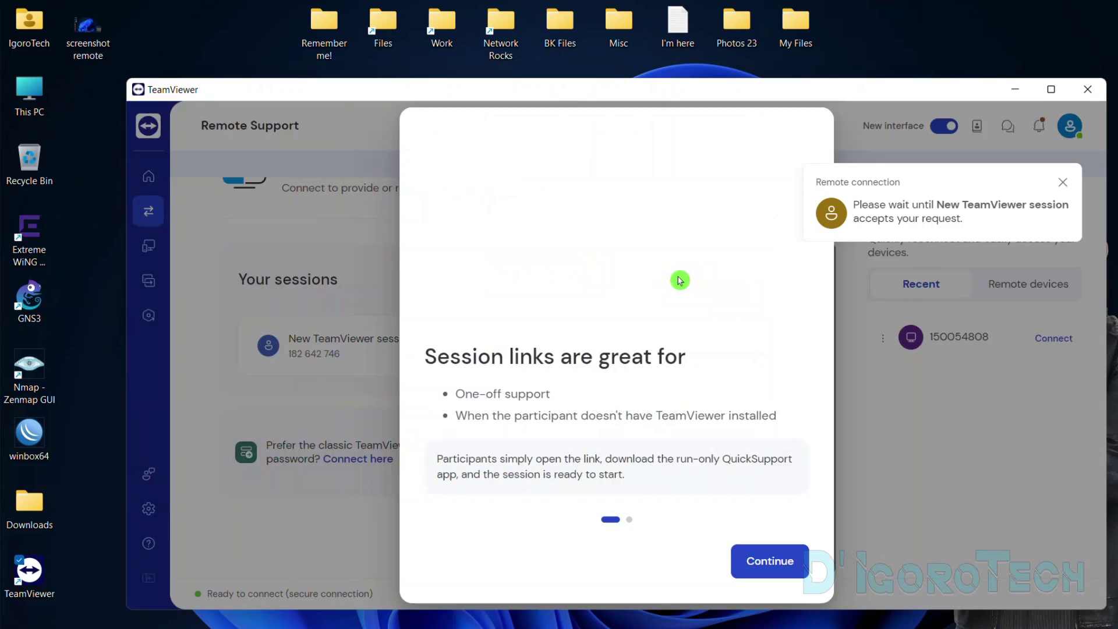
{"action": "left_click", "coordinate": [793, 560]}
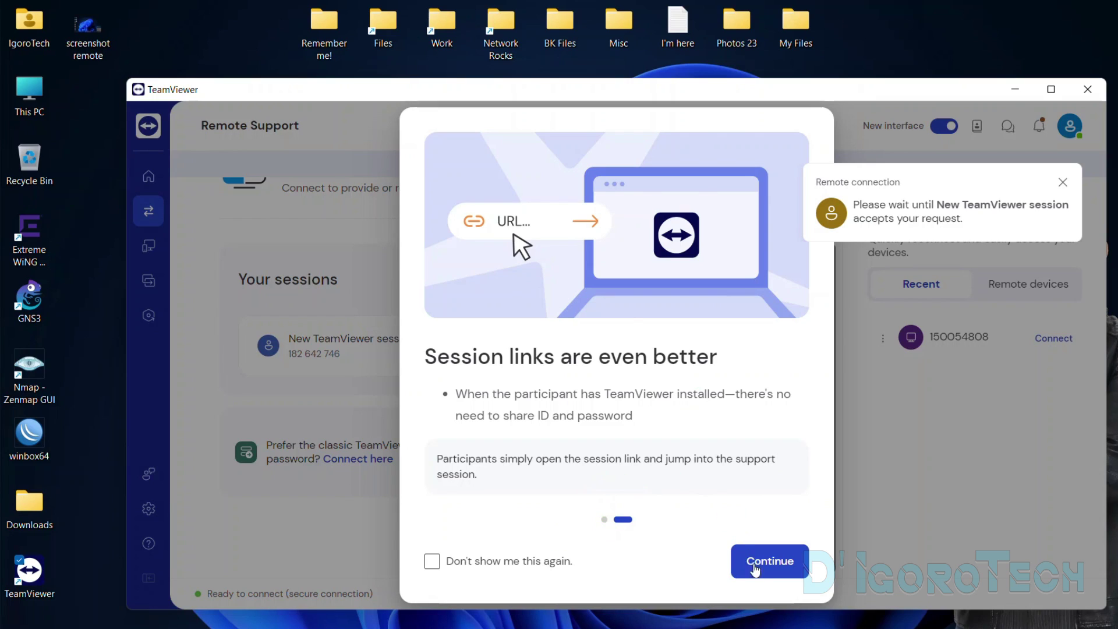
{"action": "left_click", "coordinate": [762, 562]}
{"action": "left_click_drag", "start_coordinate": [604, 366], "coordinate": [693, 380]}
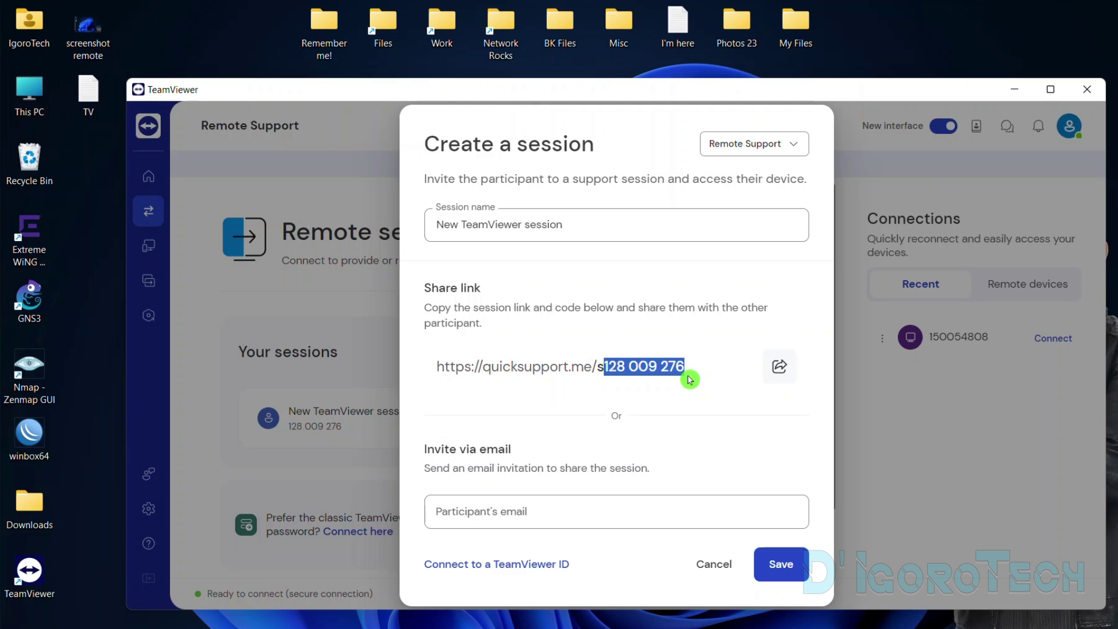
{"action": "left_click", "coordinate": [783, 370]}
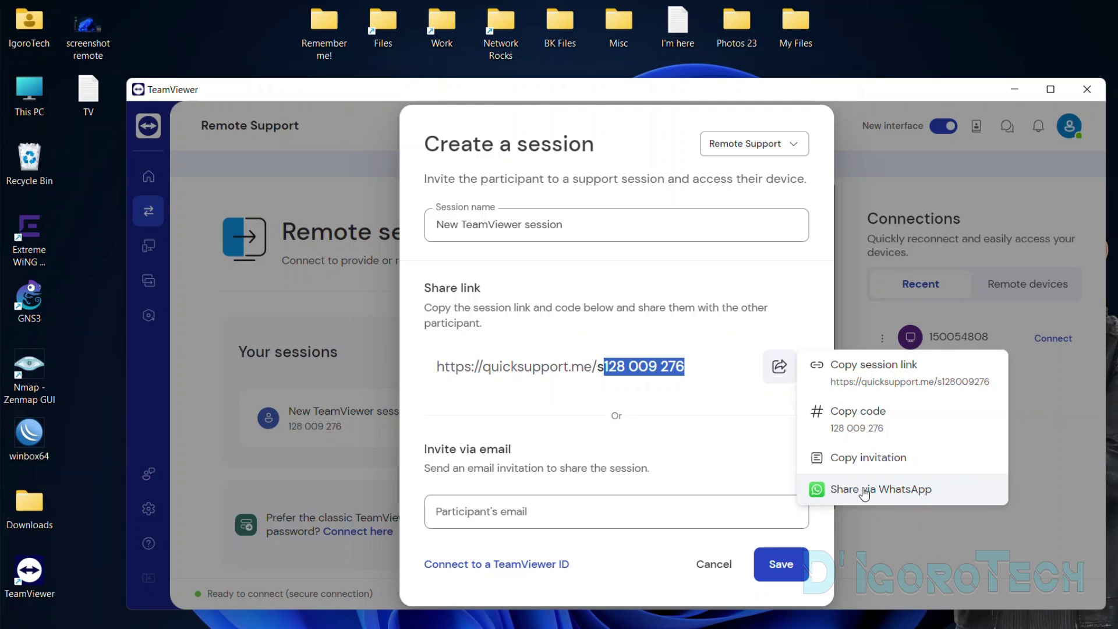
{"action": "left_click", "coordinate": [581, 504]}
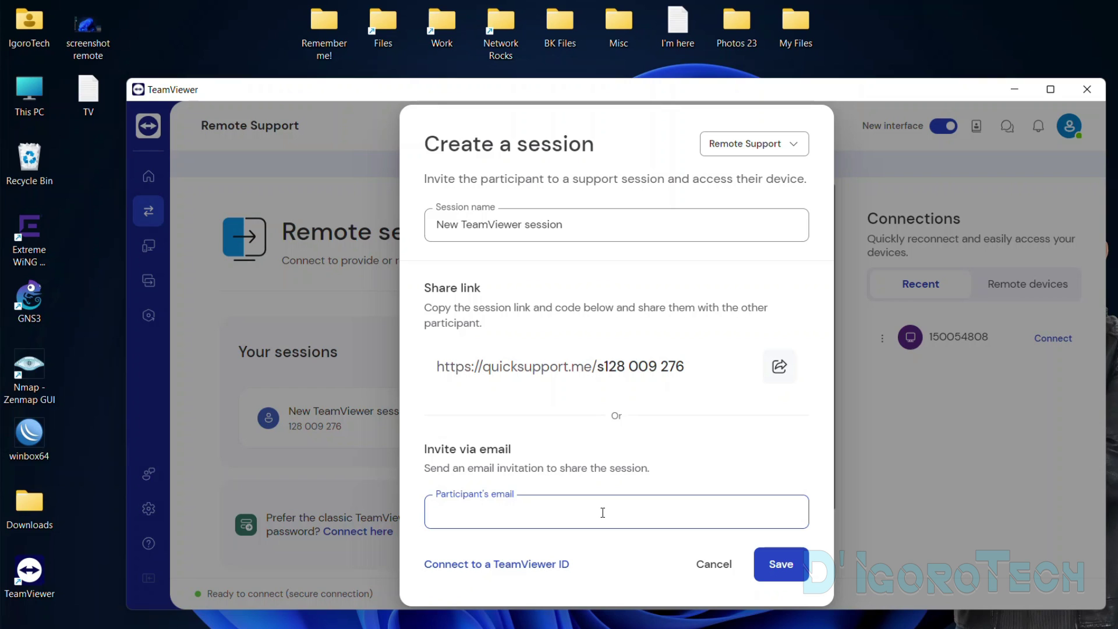
{"action": "left_click", "coordinate": [763, 577]}
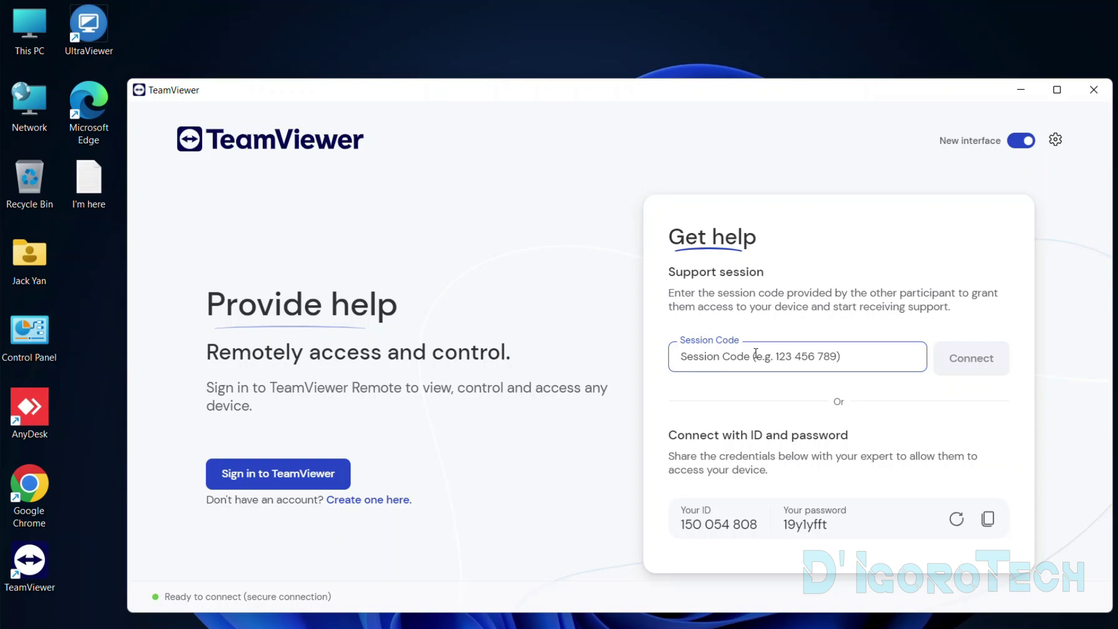
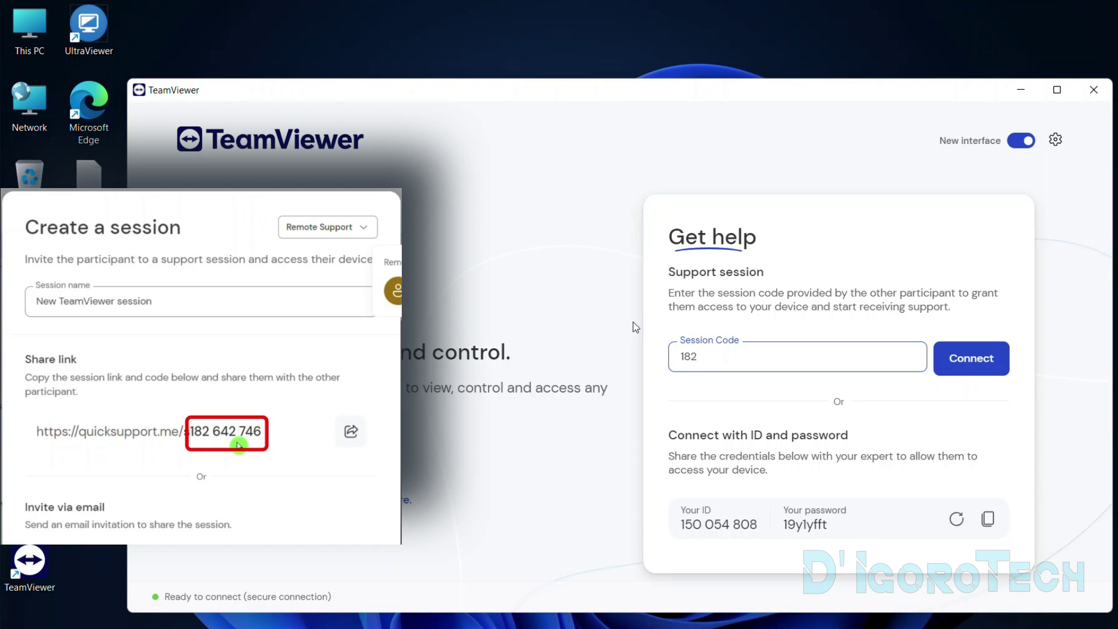
Step: Enter the session code under Get help on the partner PC, start the session, and join it
{"action": "key", "text": "Return"}
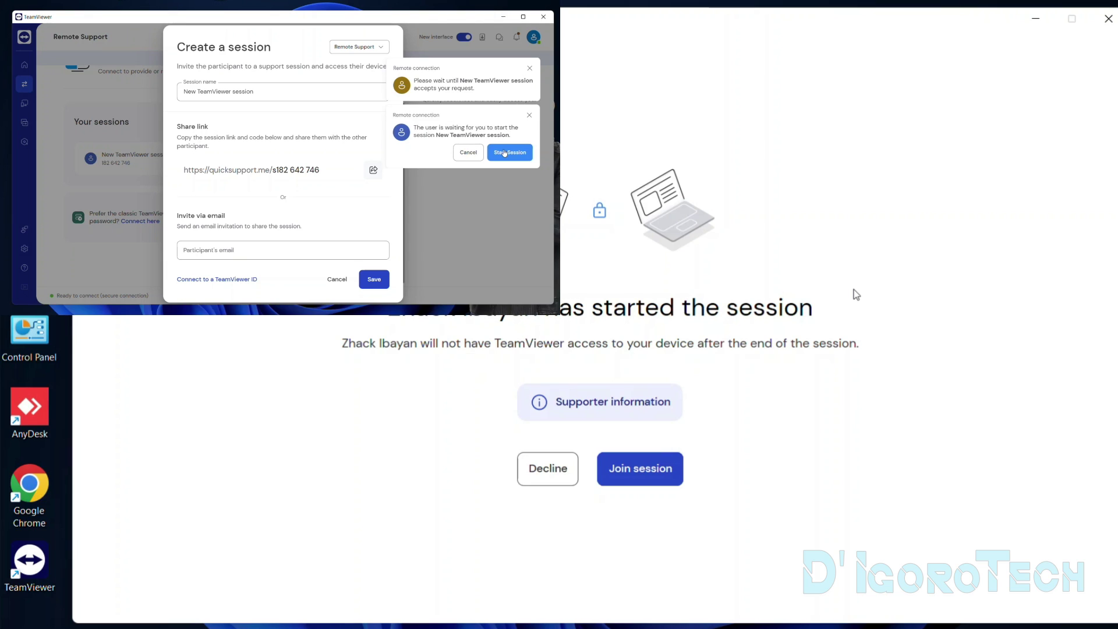
{"action": "left_click", "coordinate": [505, 154]}
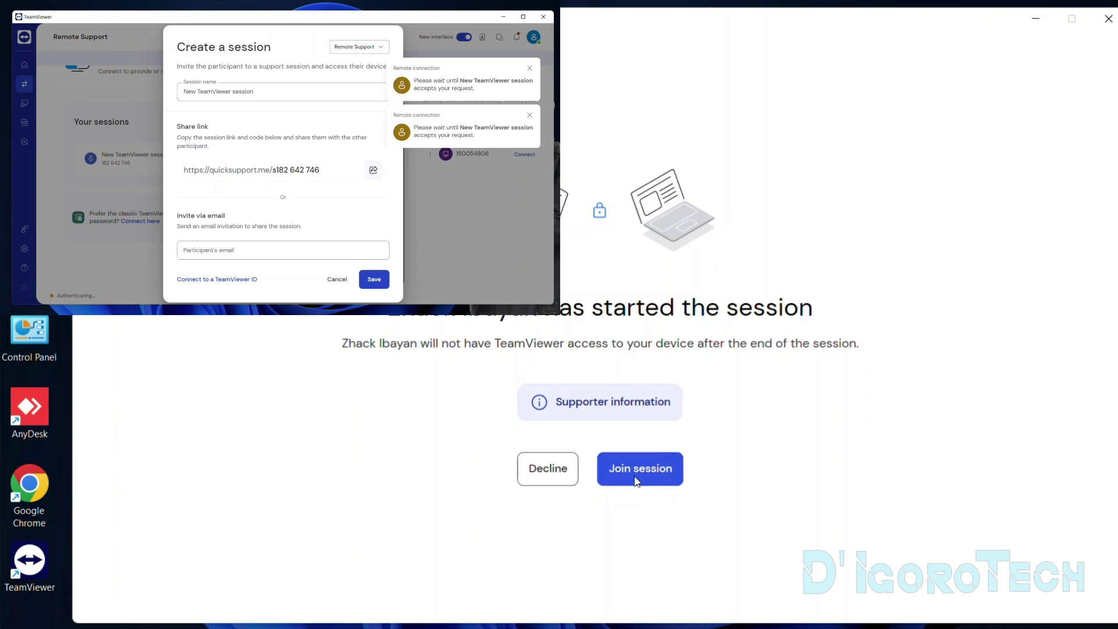
{"action": "left_click", "coordinate": [636, 474]}
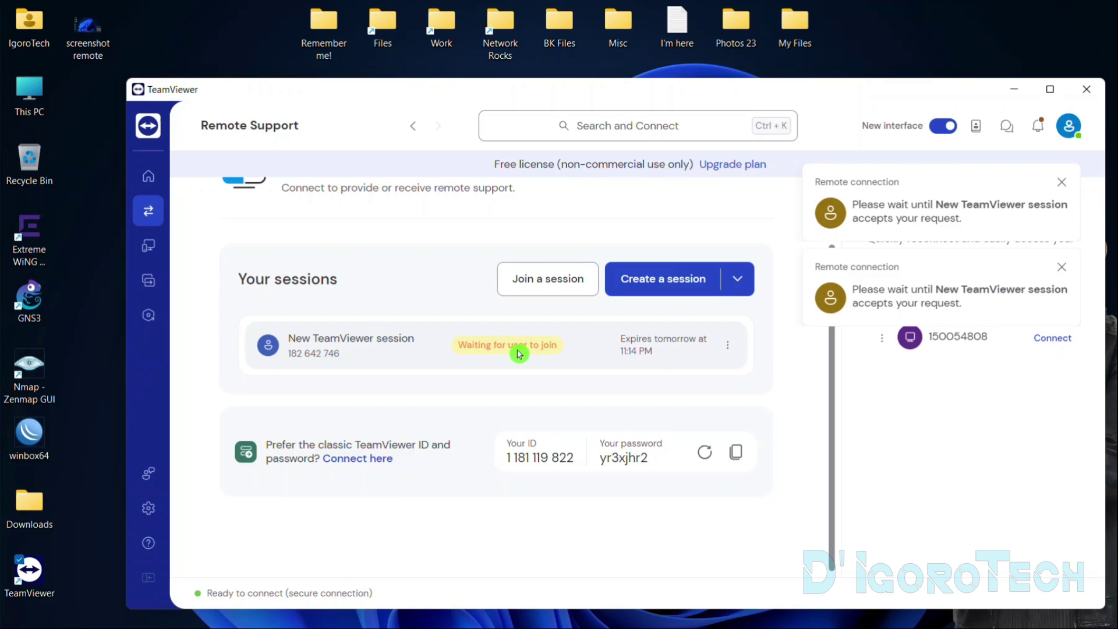
Step: Cancel the New TeamViewer session from its options menu and dismiss the cancellation notice
{"action": "left_click", "coordinate": [727, 346]}
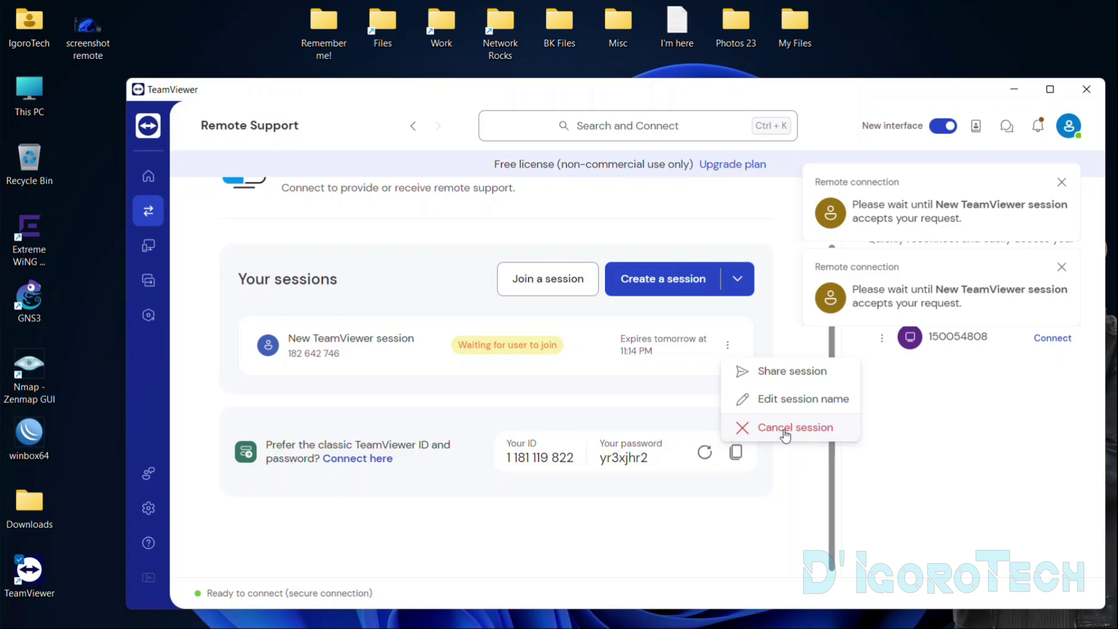
{"action": "left_click", "coordinate": [786, 431]}
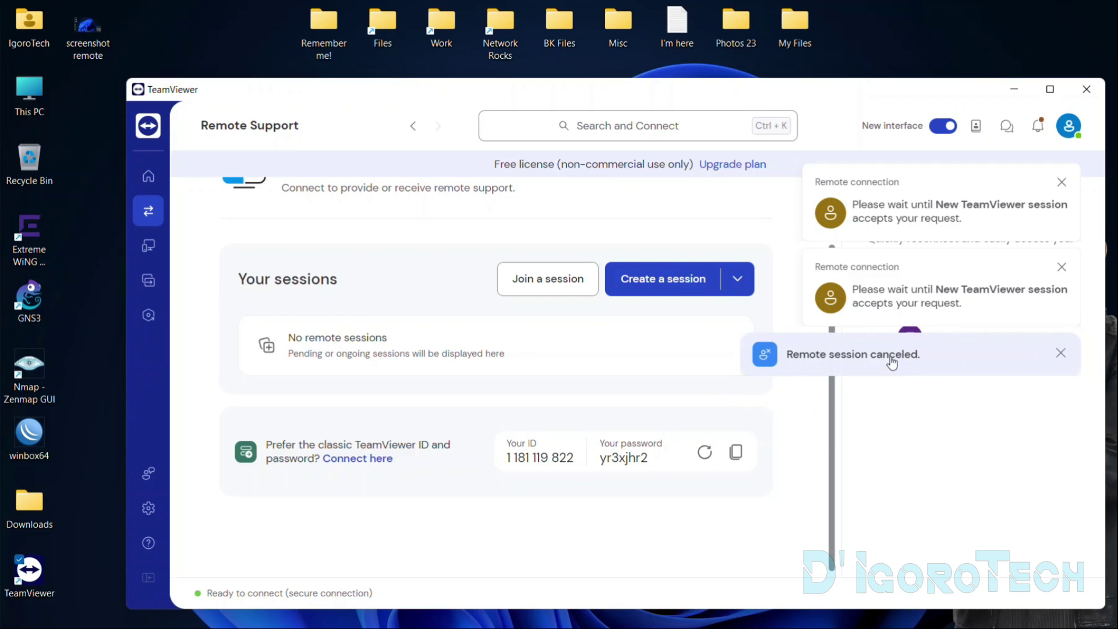
{"action": "left_click", "coordinate": [1061, 354]}
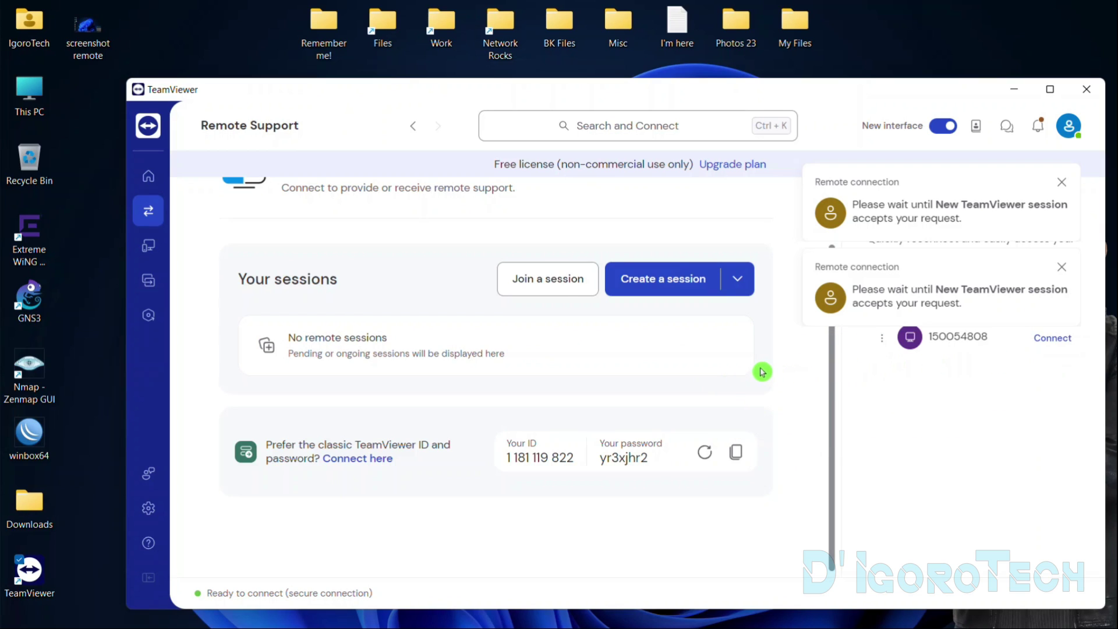